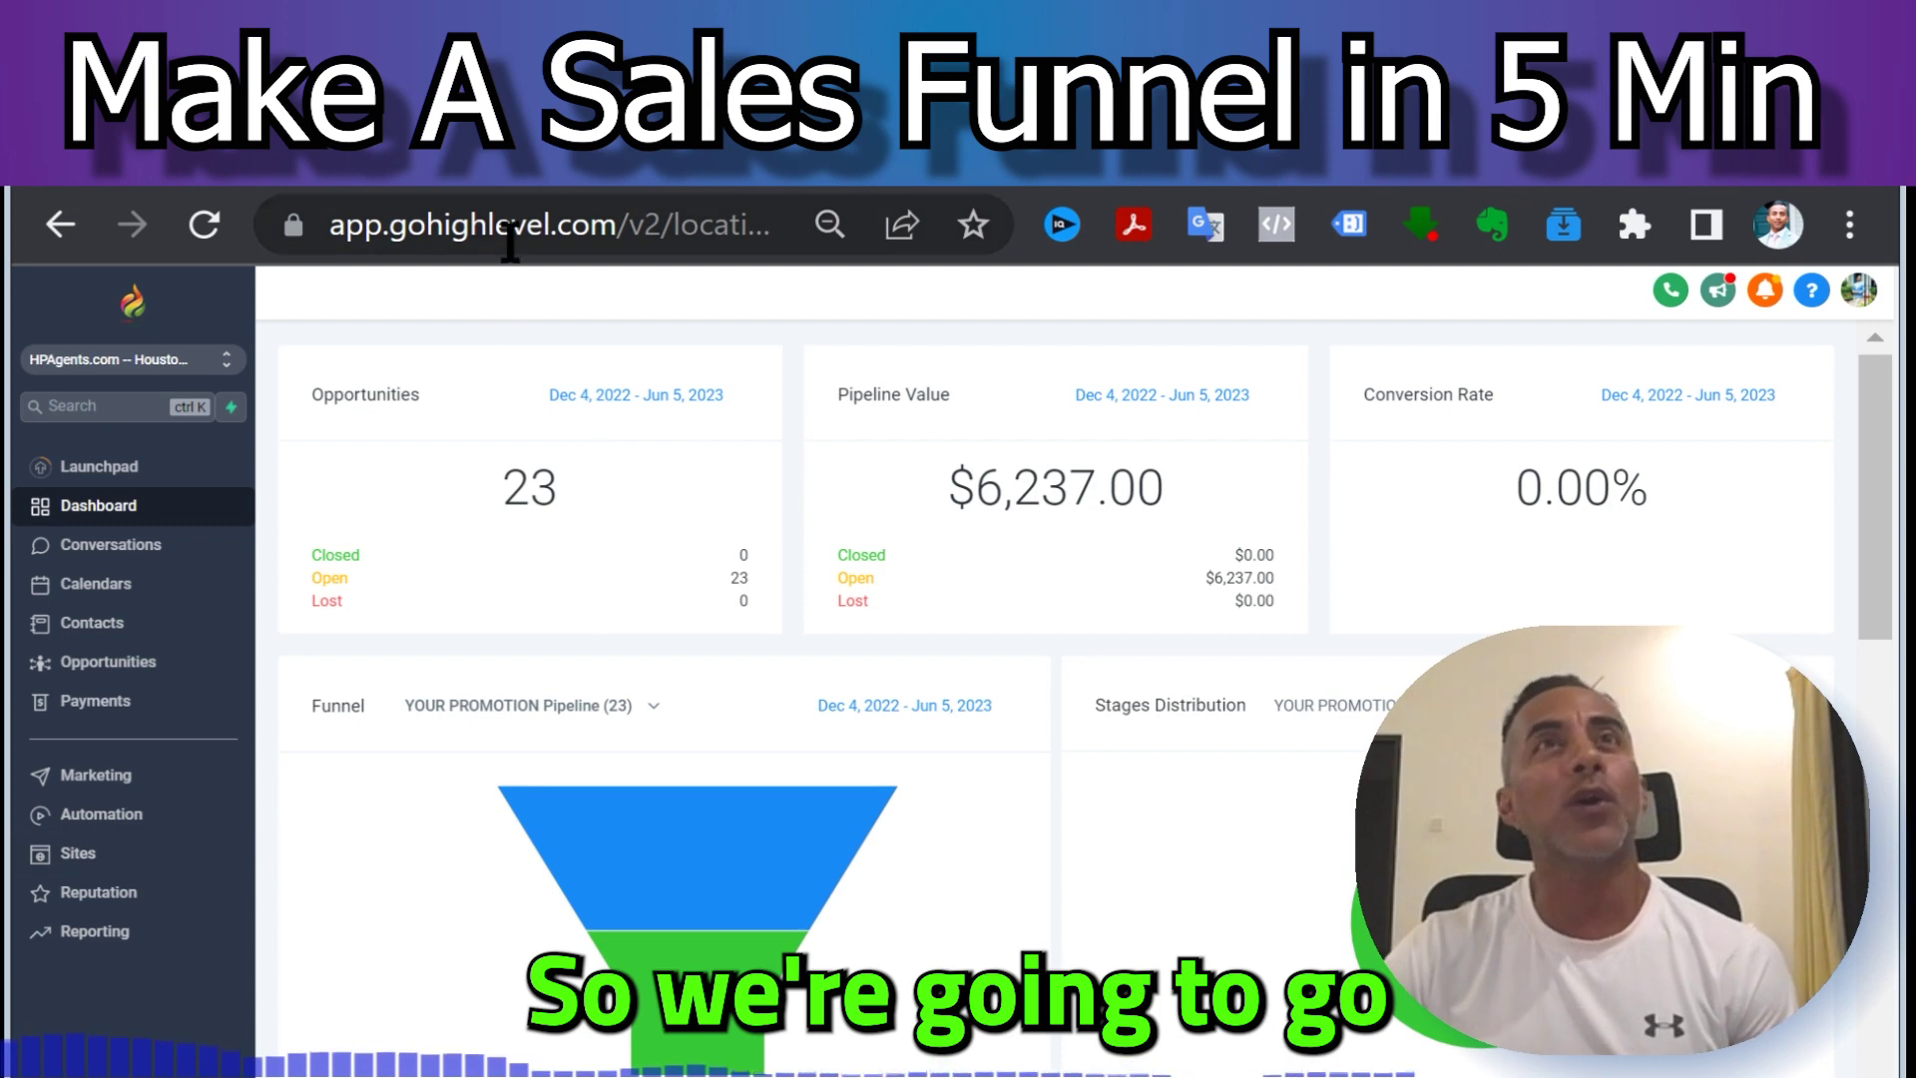
Step: Go to HighLevel's Sites area to see the Funnels list
{"action": "left_click", "coordinate": [90, 857]}
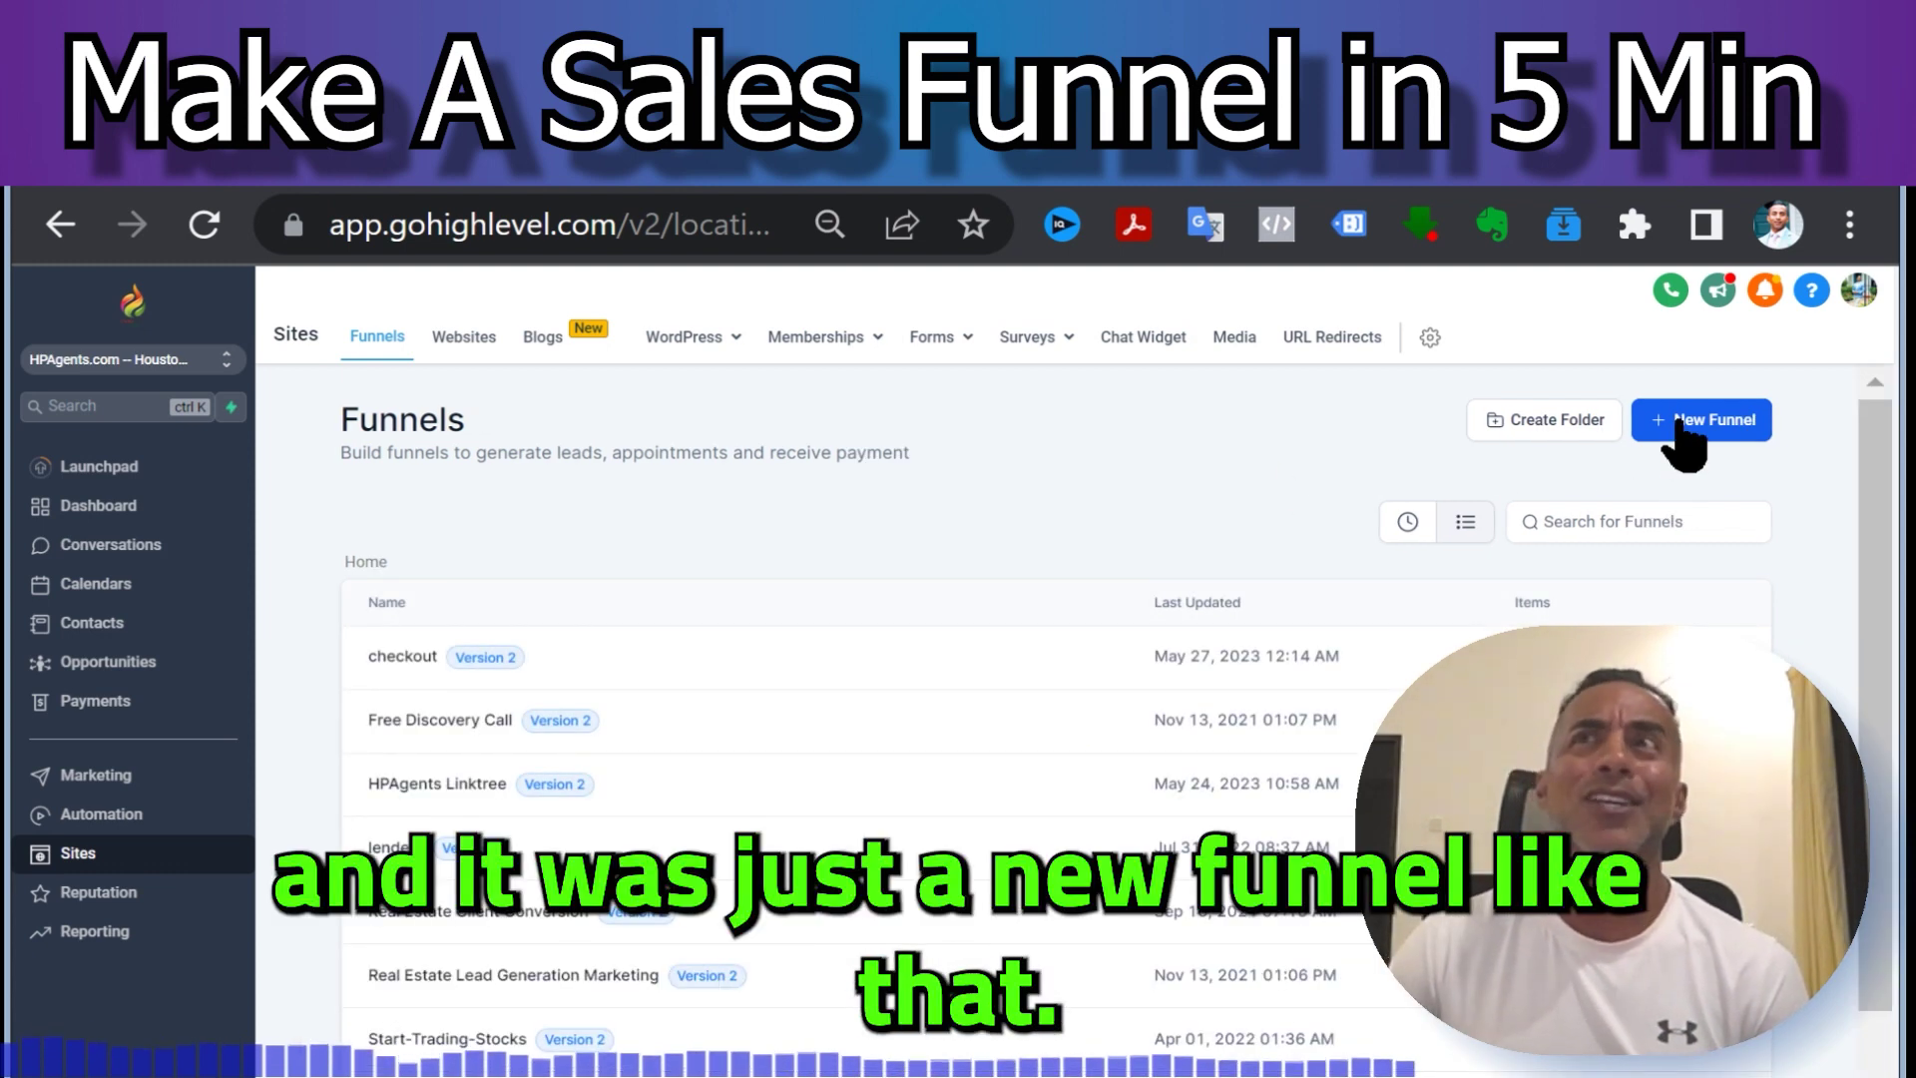
Step: Start a new funnel from the Template Library and search templates for 'marke'
{"action": "left_click", "coordinate": [1685, 427]}
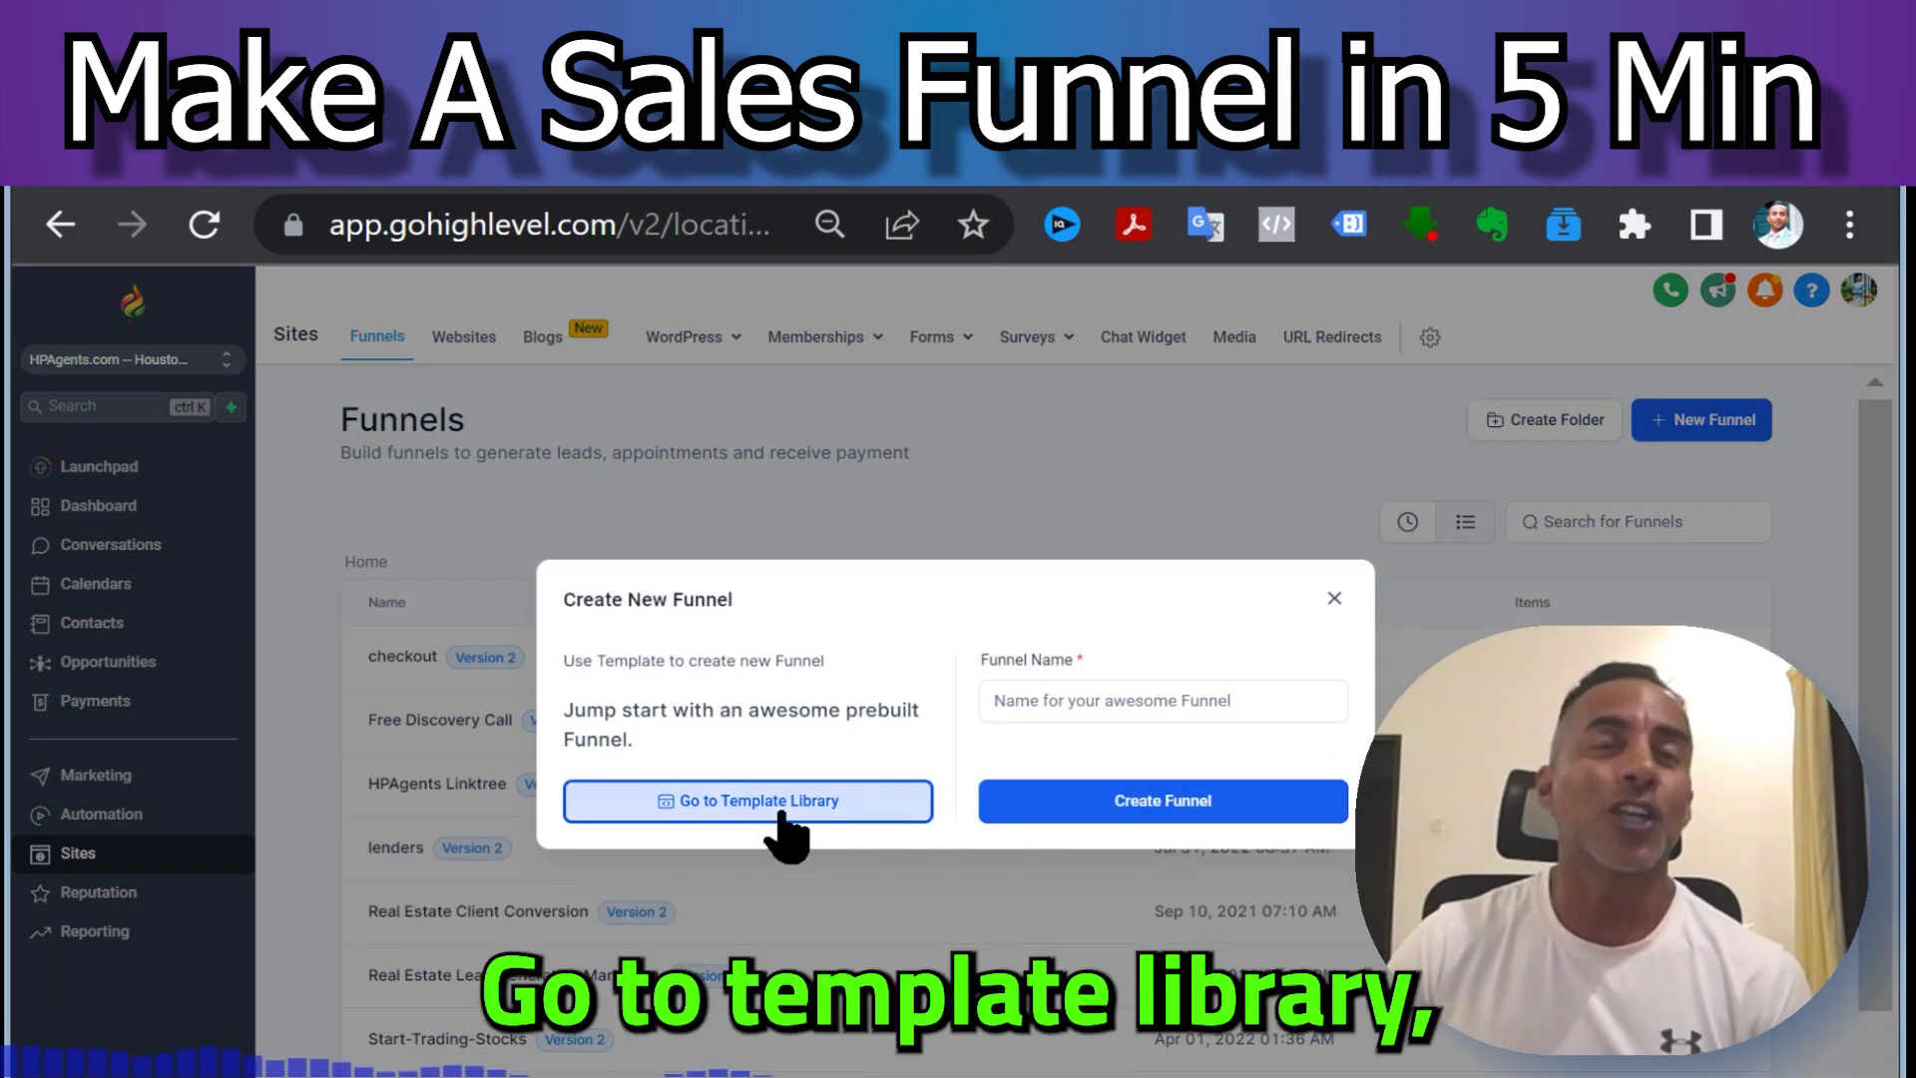
{"action": "left_click", "coordinate": [785, 825]}
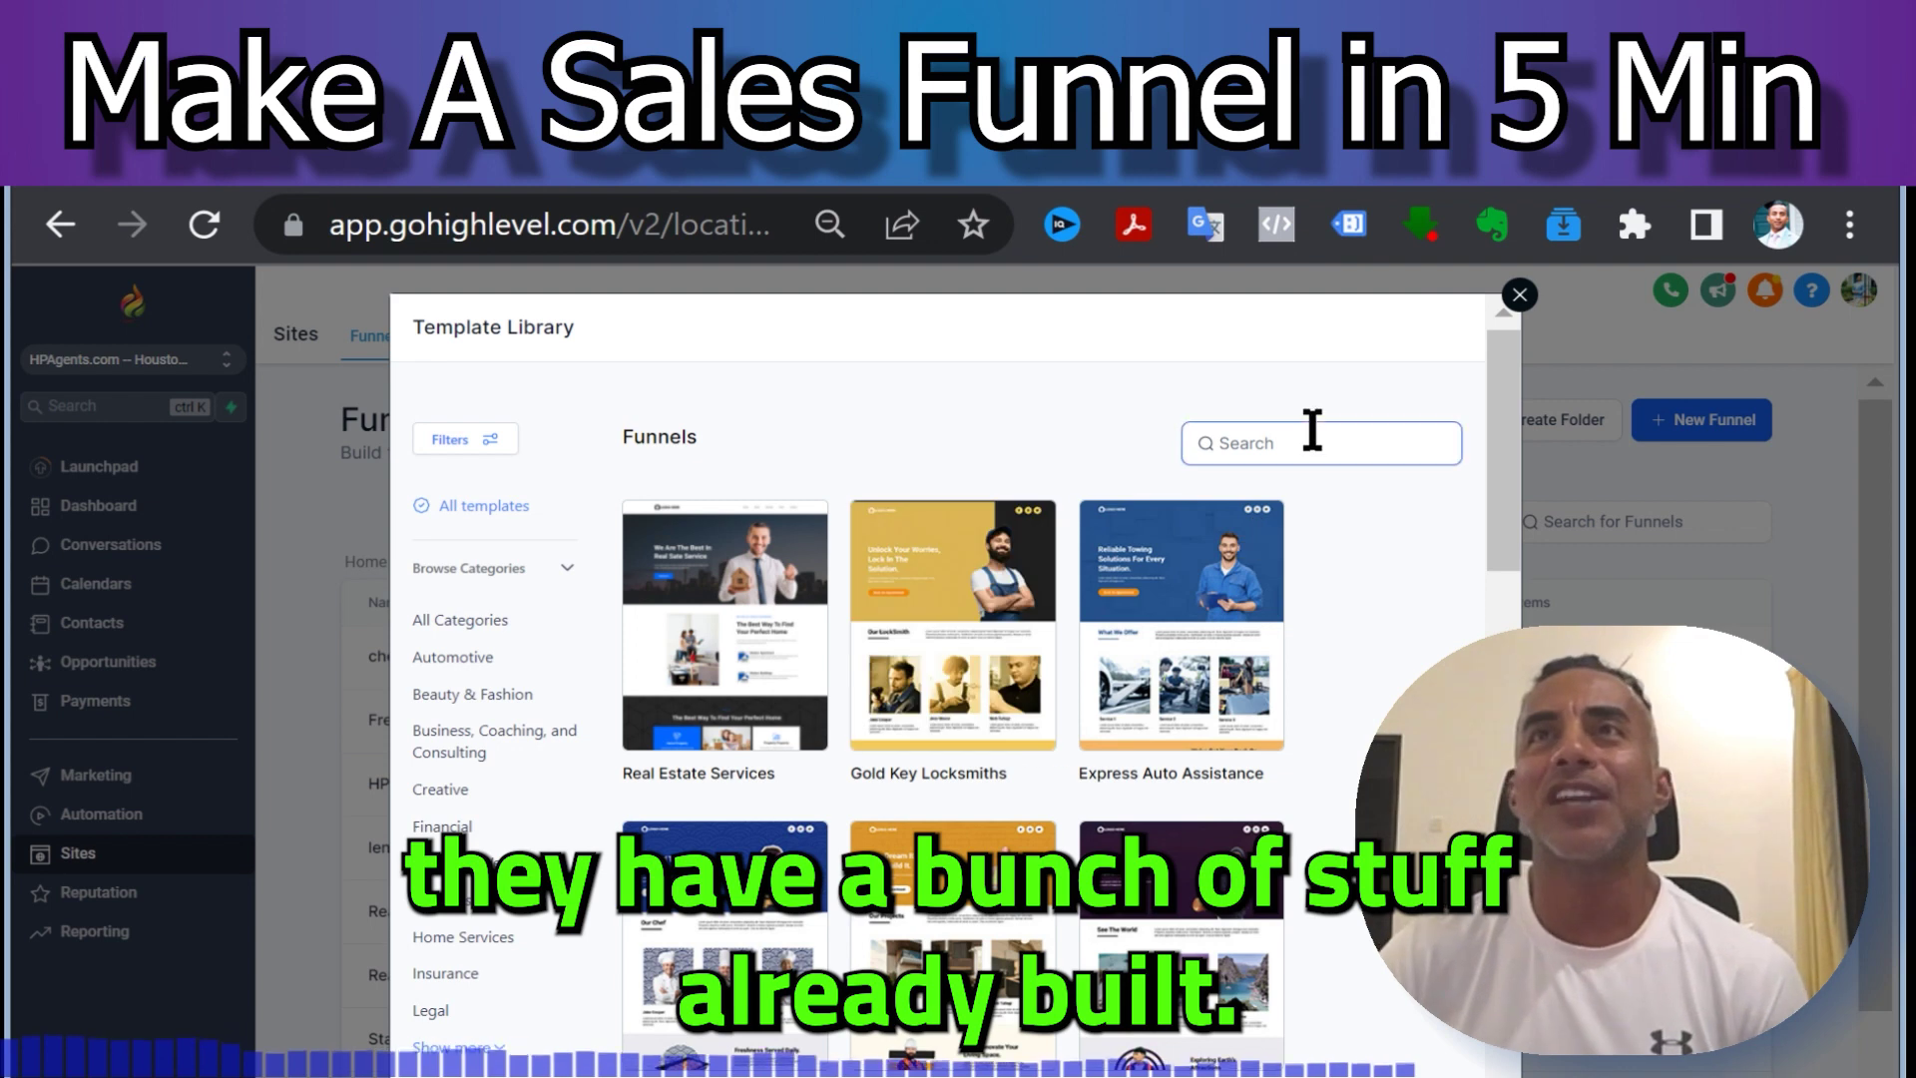
{"action": "left_click", "coordinate": [1315, 433]}
{"action": "type", "text": "marketing"}
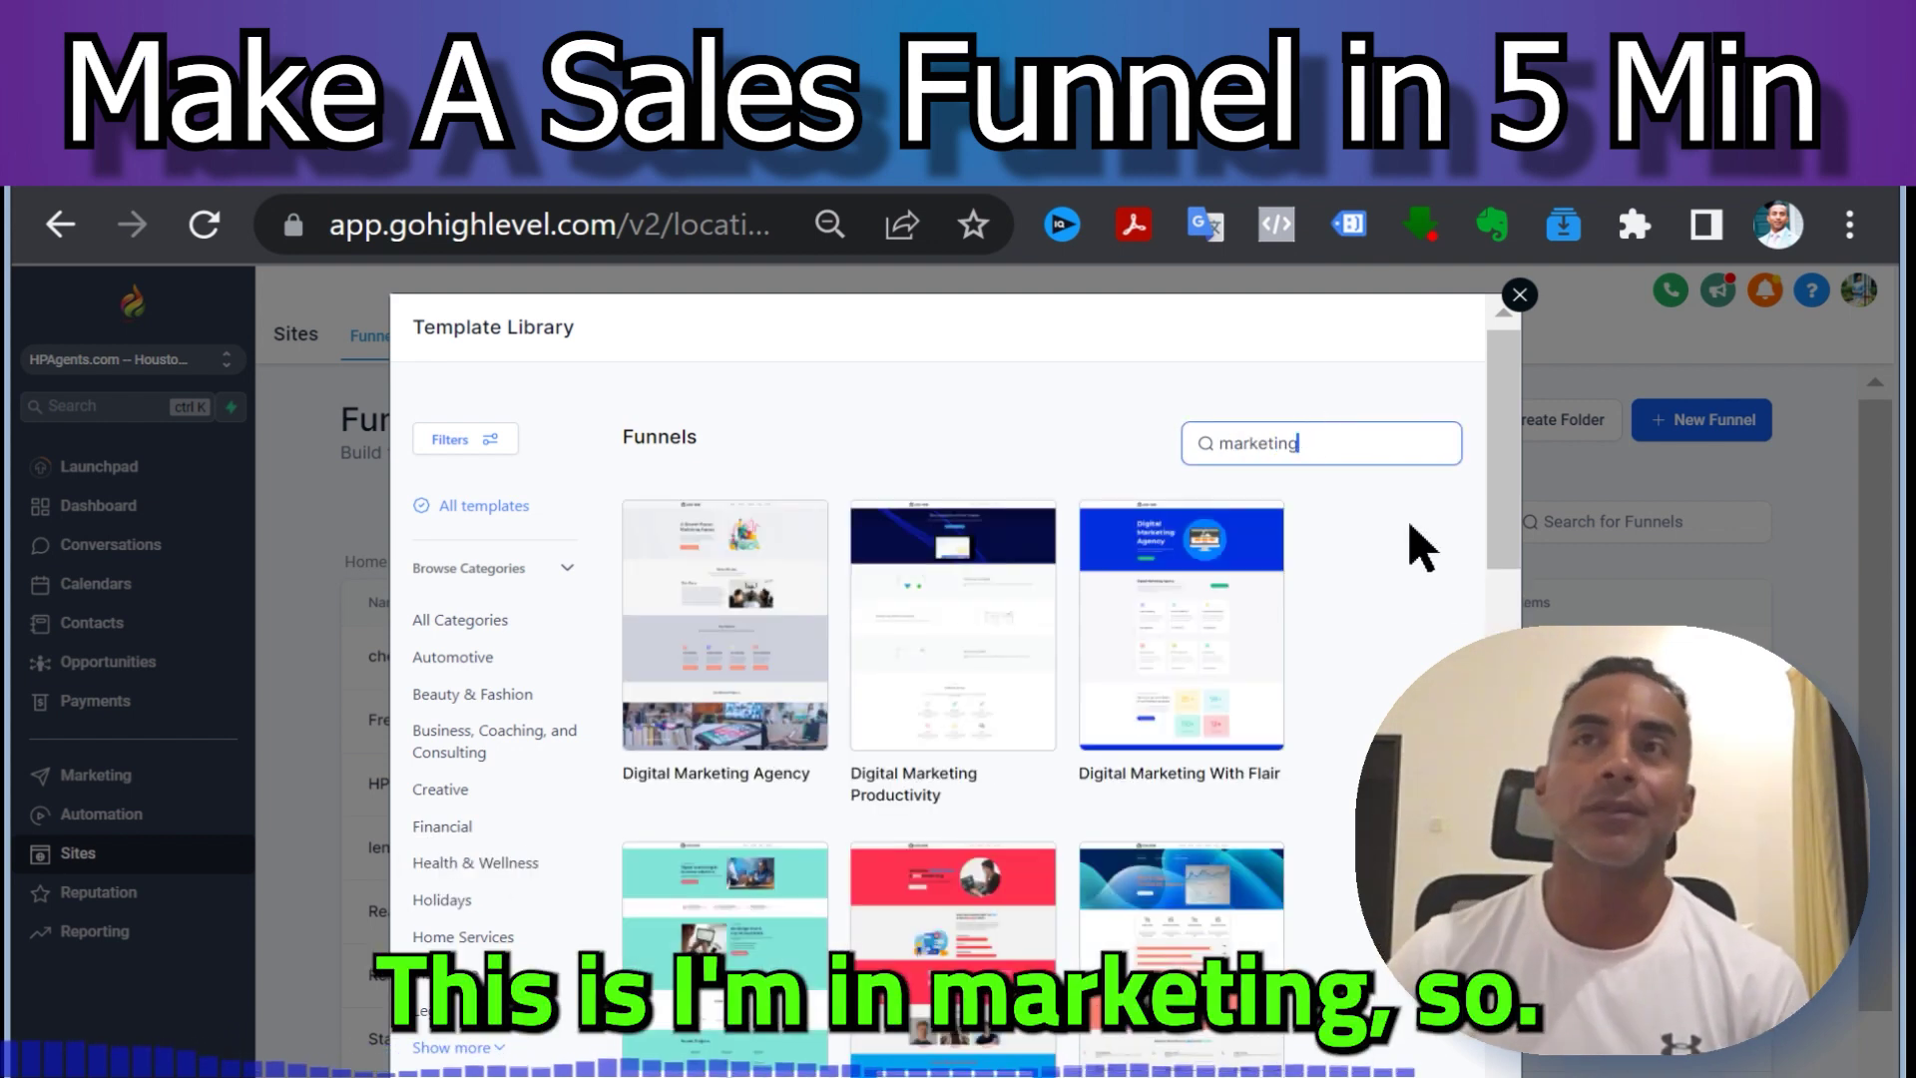
{"action": "mouse_move", "coordinate": [1178, 706]}
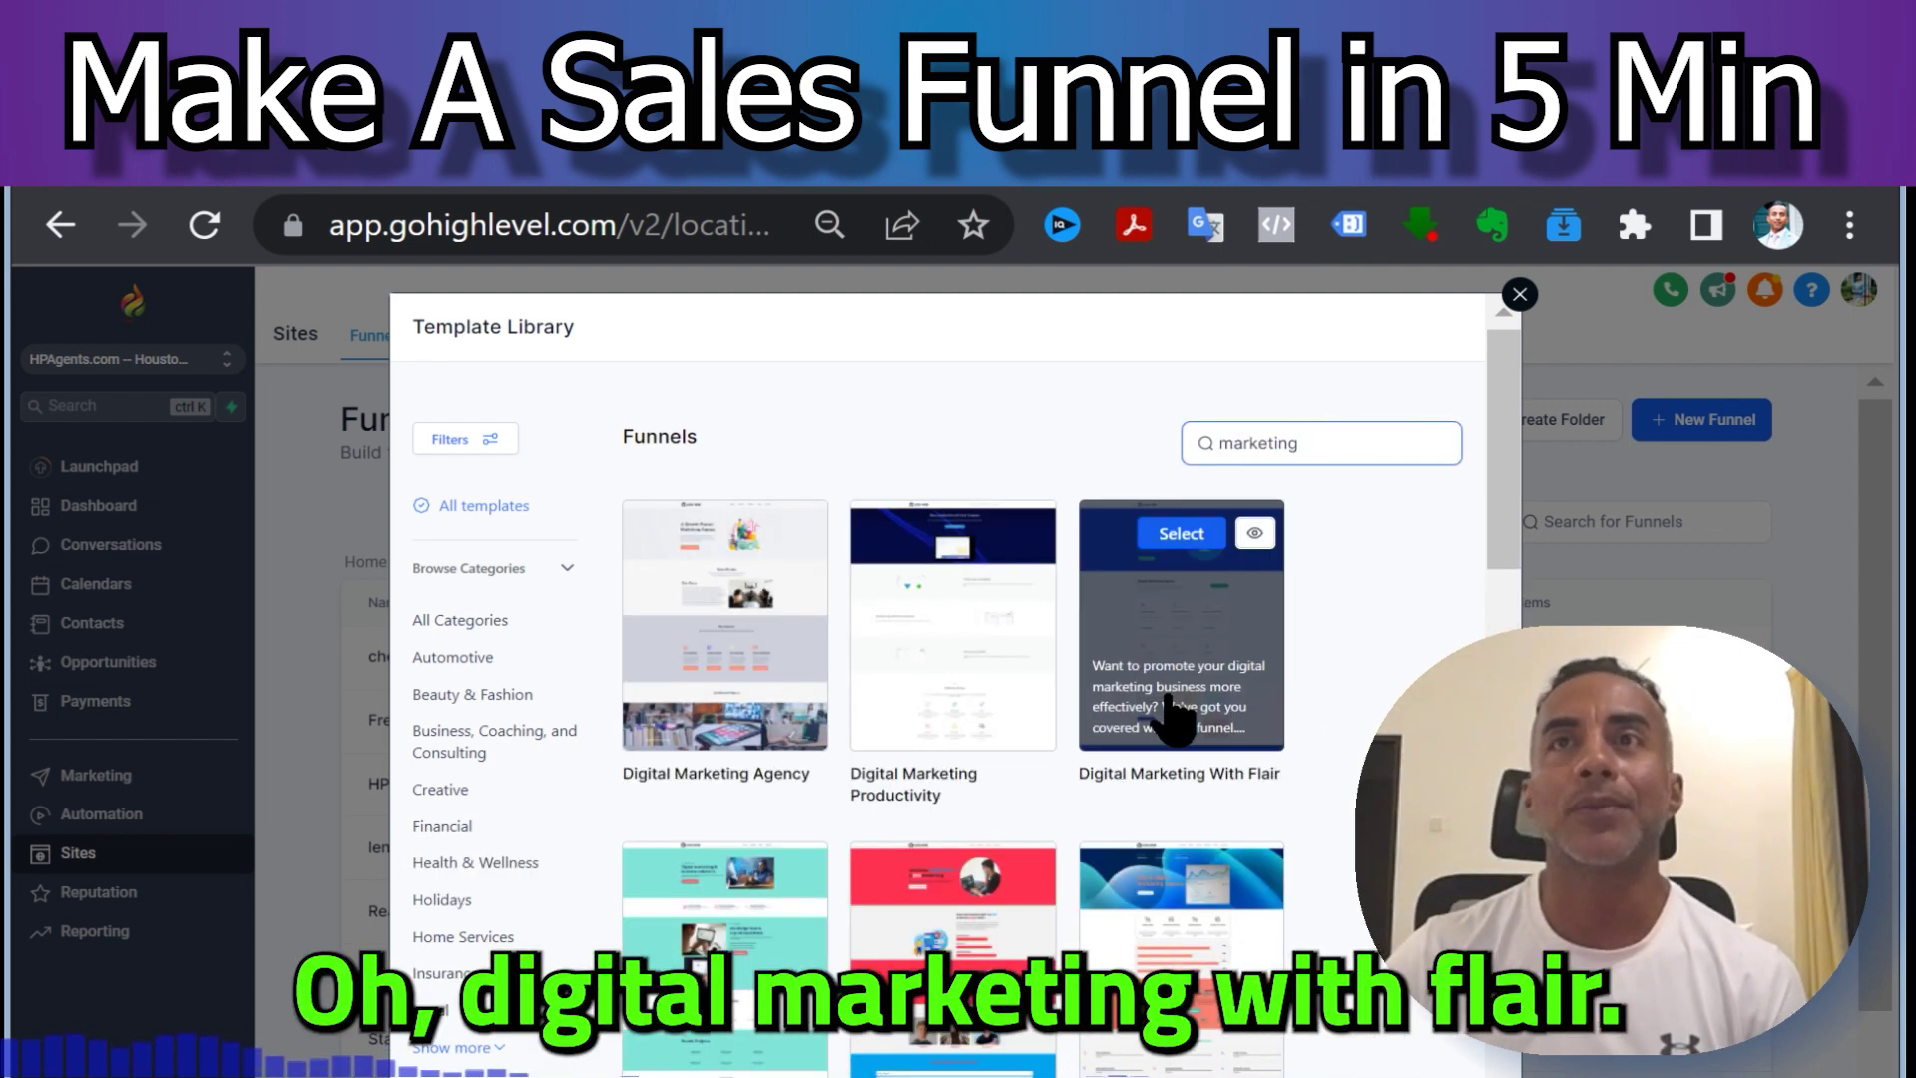
Step: Preview Digital Marketing With Flair, accept its image-rights agreement, and claim the template
{"action": "left_click", "coordinate": [1257, 539]}
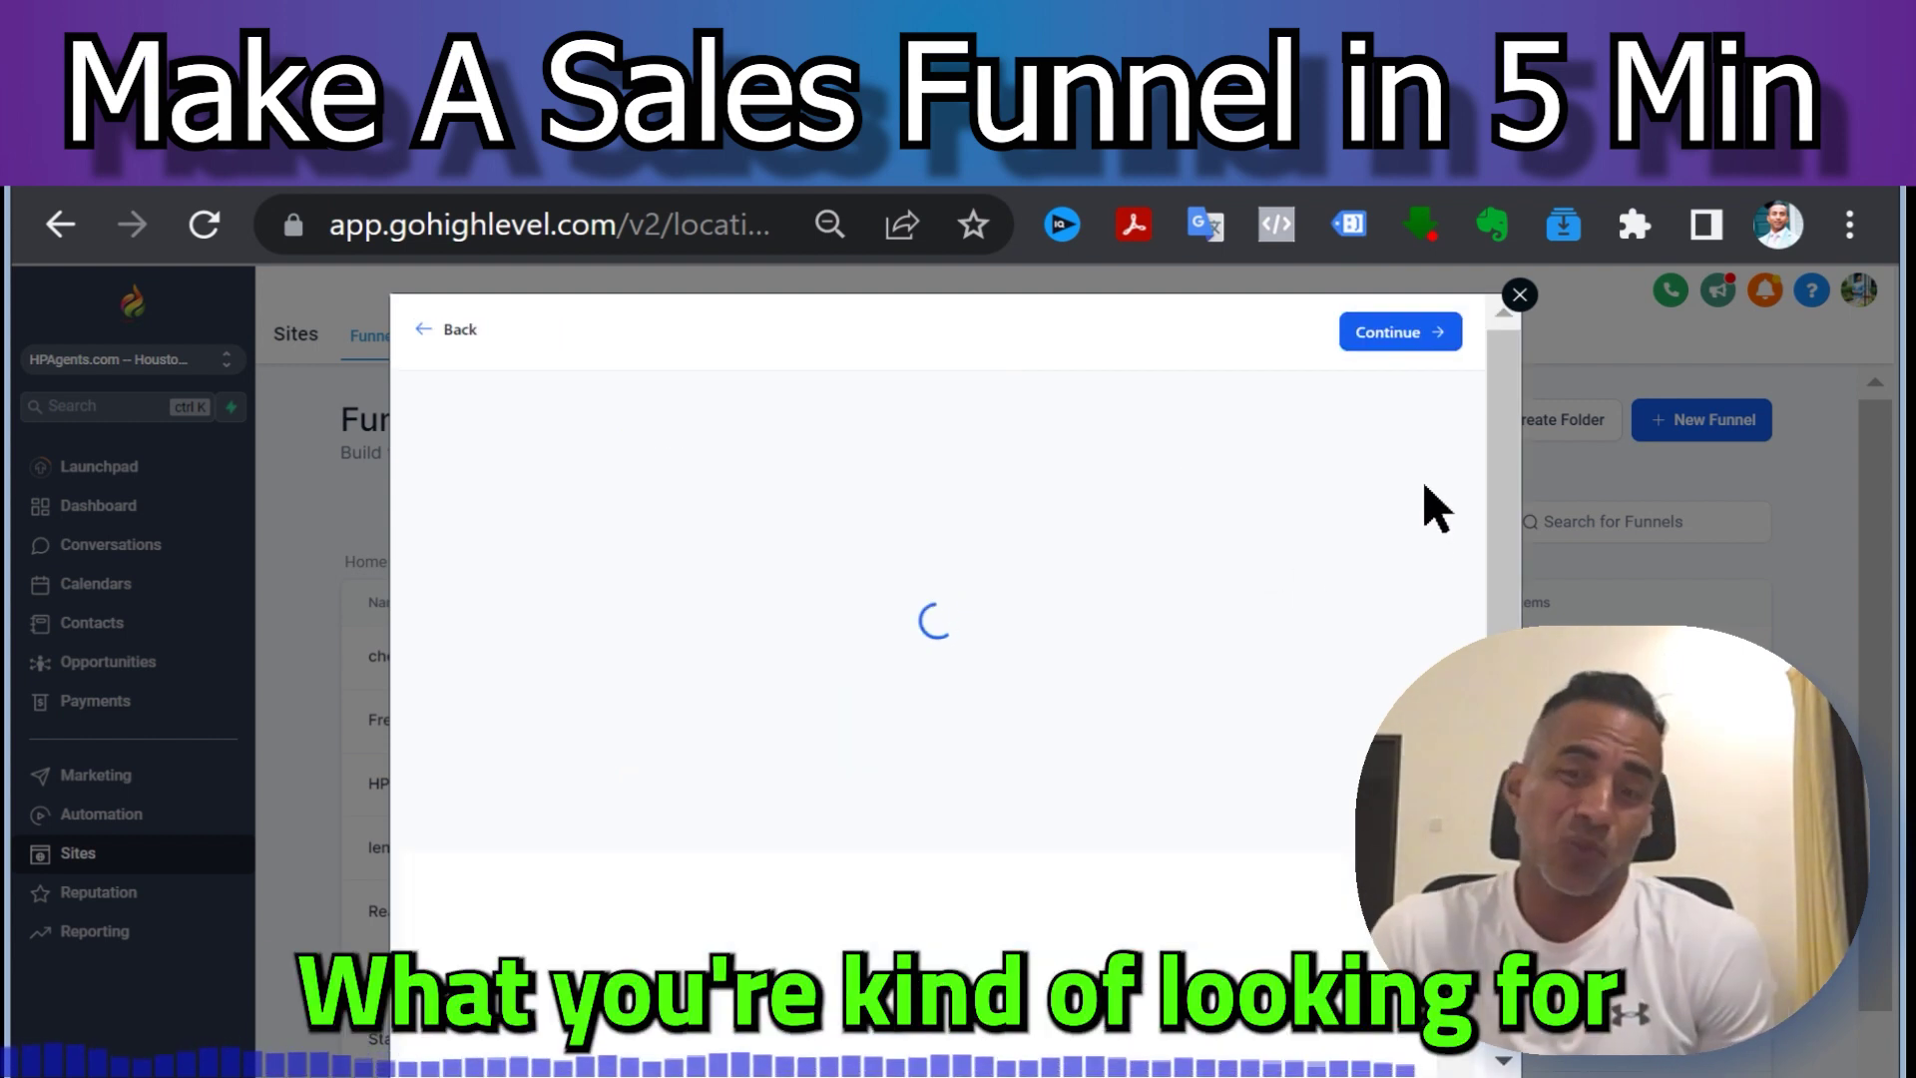
{"action": "left_click_drag", "start_coordinate": [1459, 472], "coordinate": [1488, 415]}
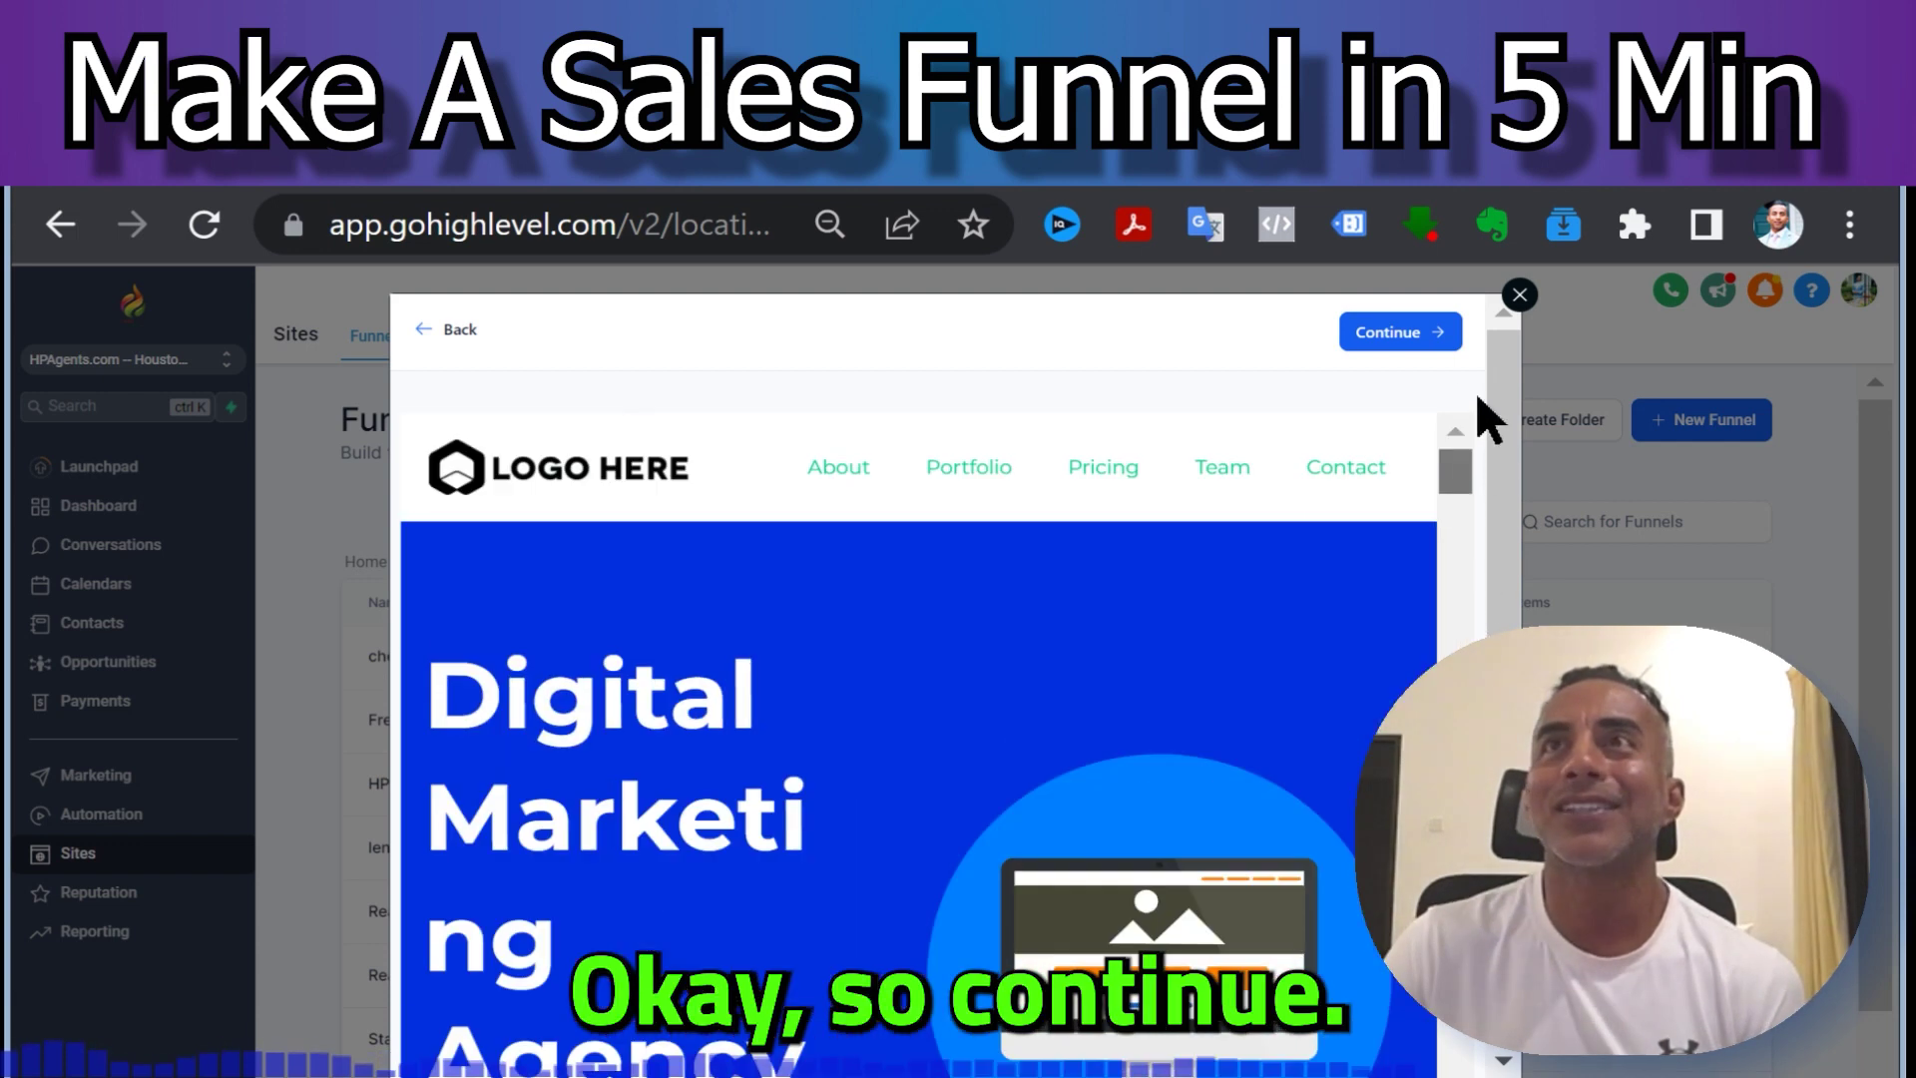
{"action": "left_click", "coordinate": [1437, 332]}
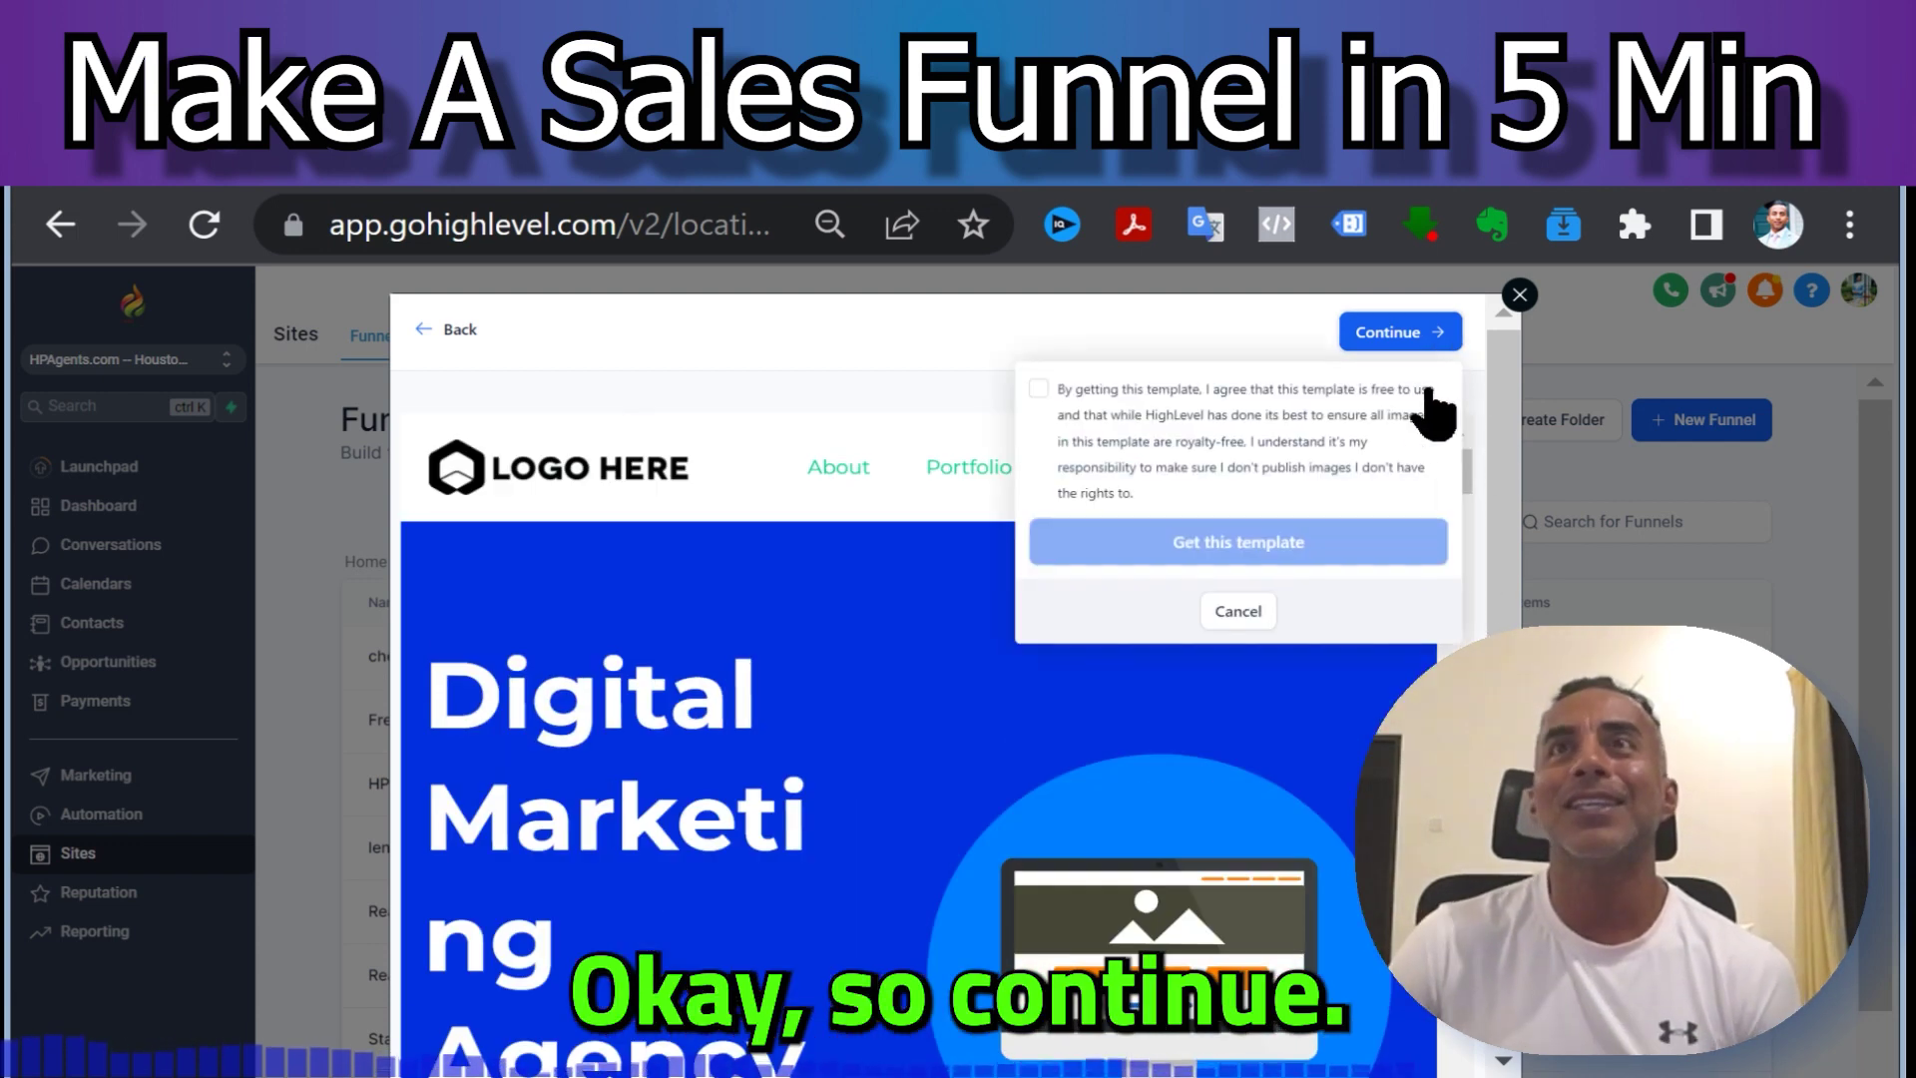
{"action": "left_click", "coordinate": [1038, 388]}
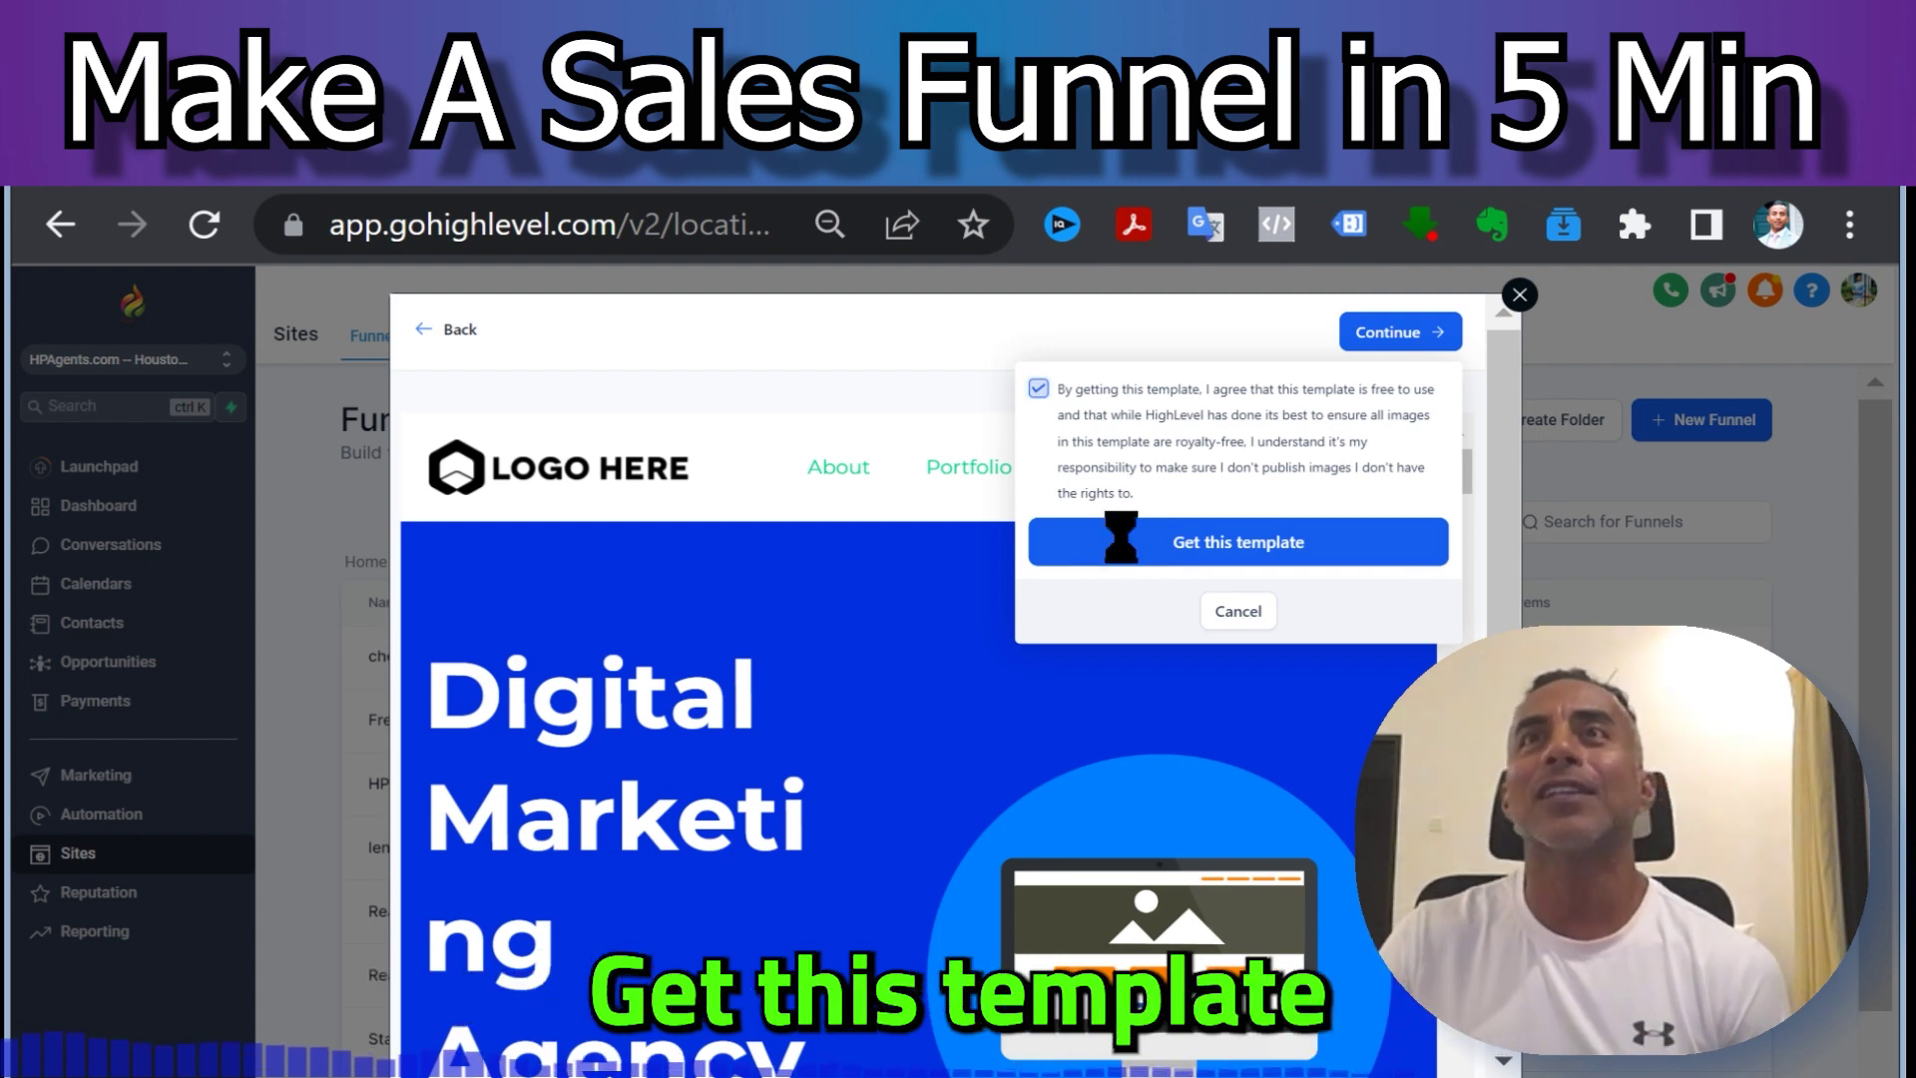
{"action": "left_click", "coordinate": [1128, 542]}
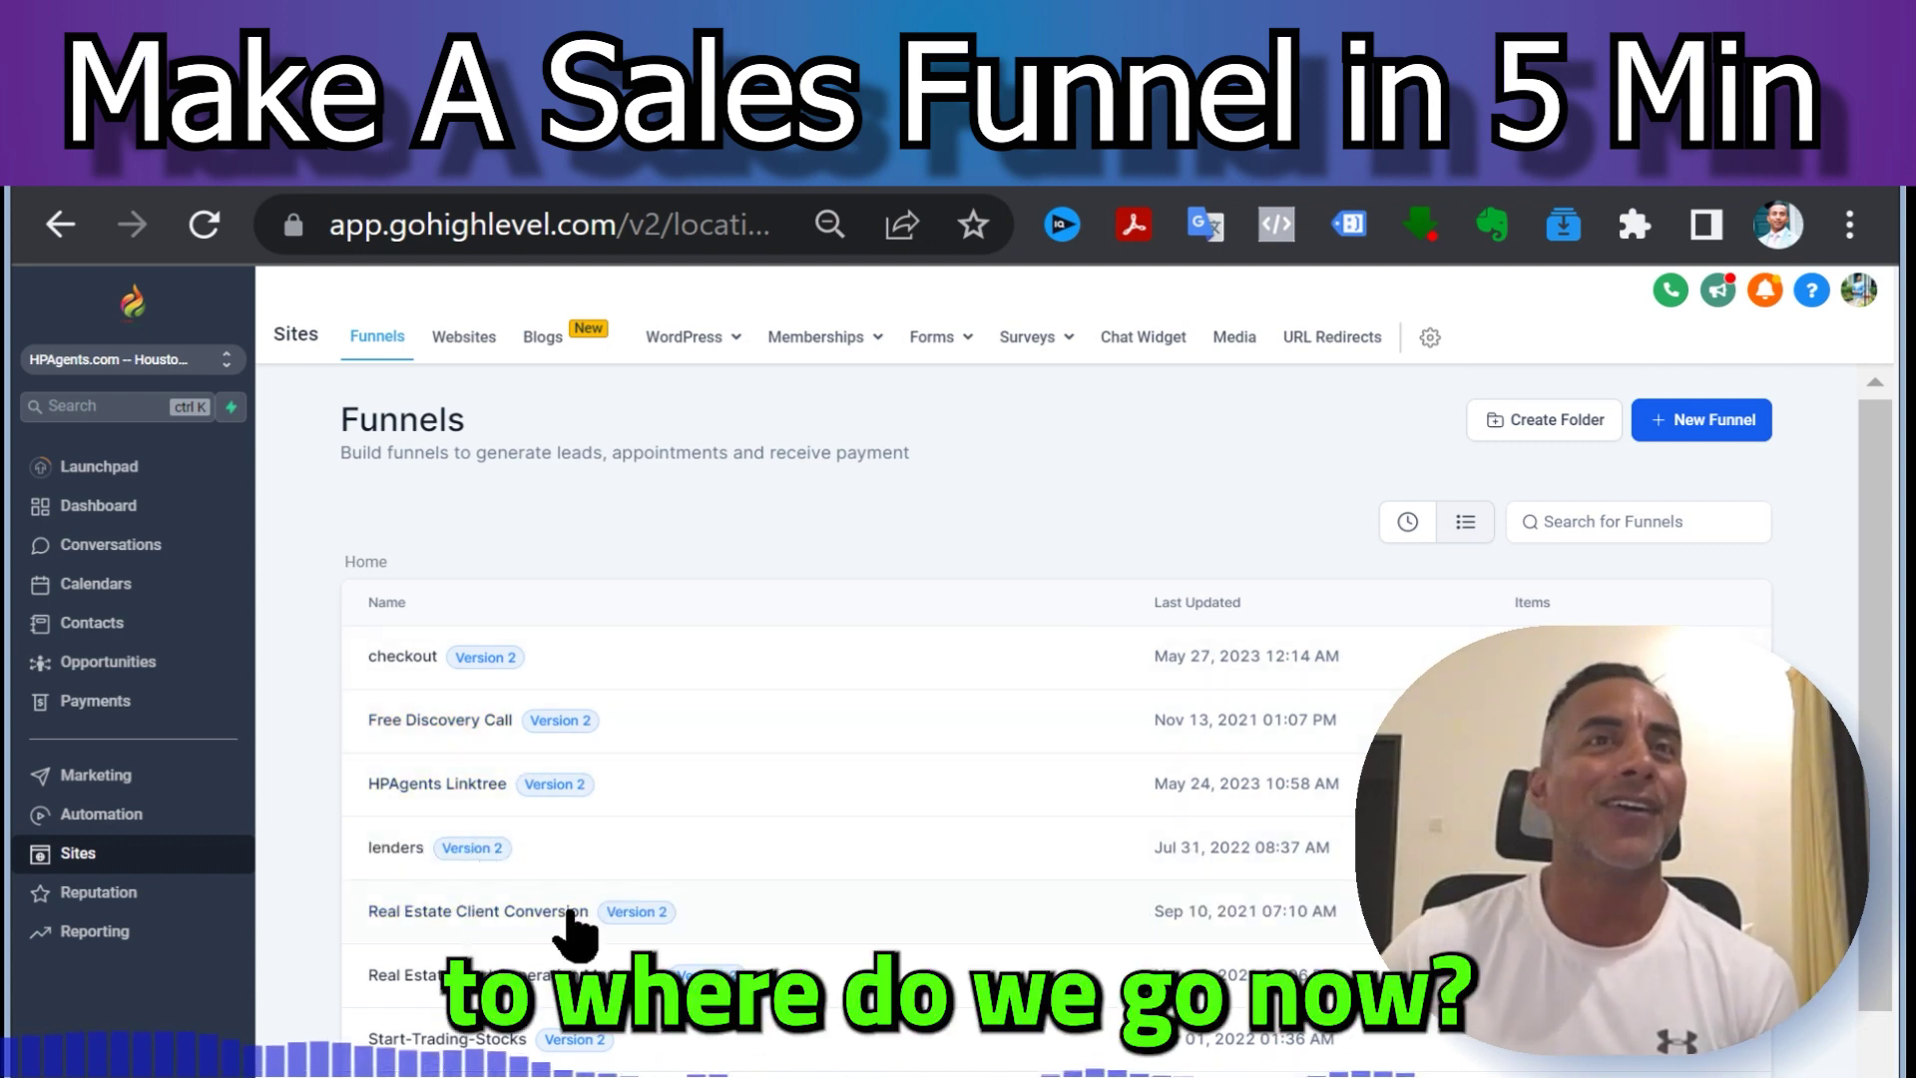
Step: Reload the Funnels list and go into the Digital Marketing-006-2.0 funnel
{"action": "left_click", "coordinate": [195, 228]}
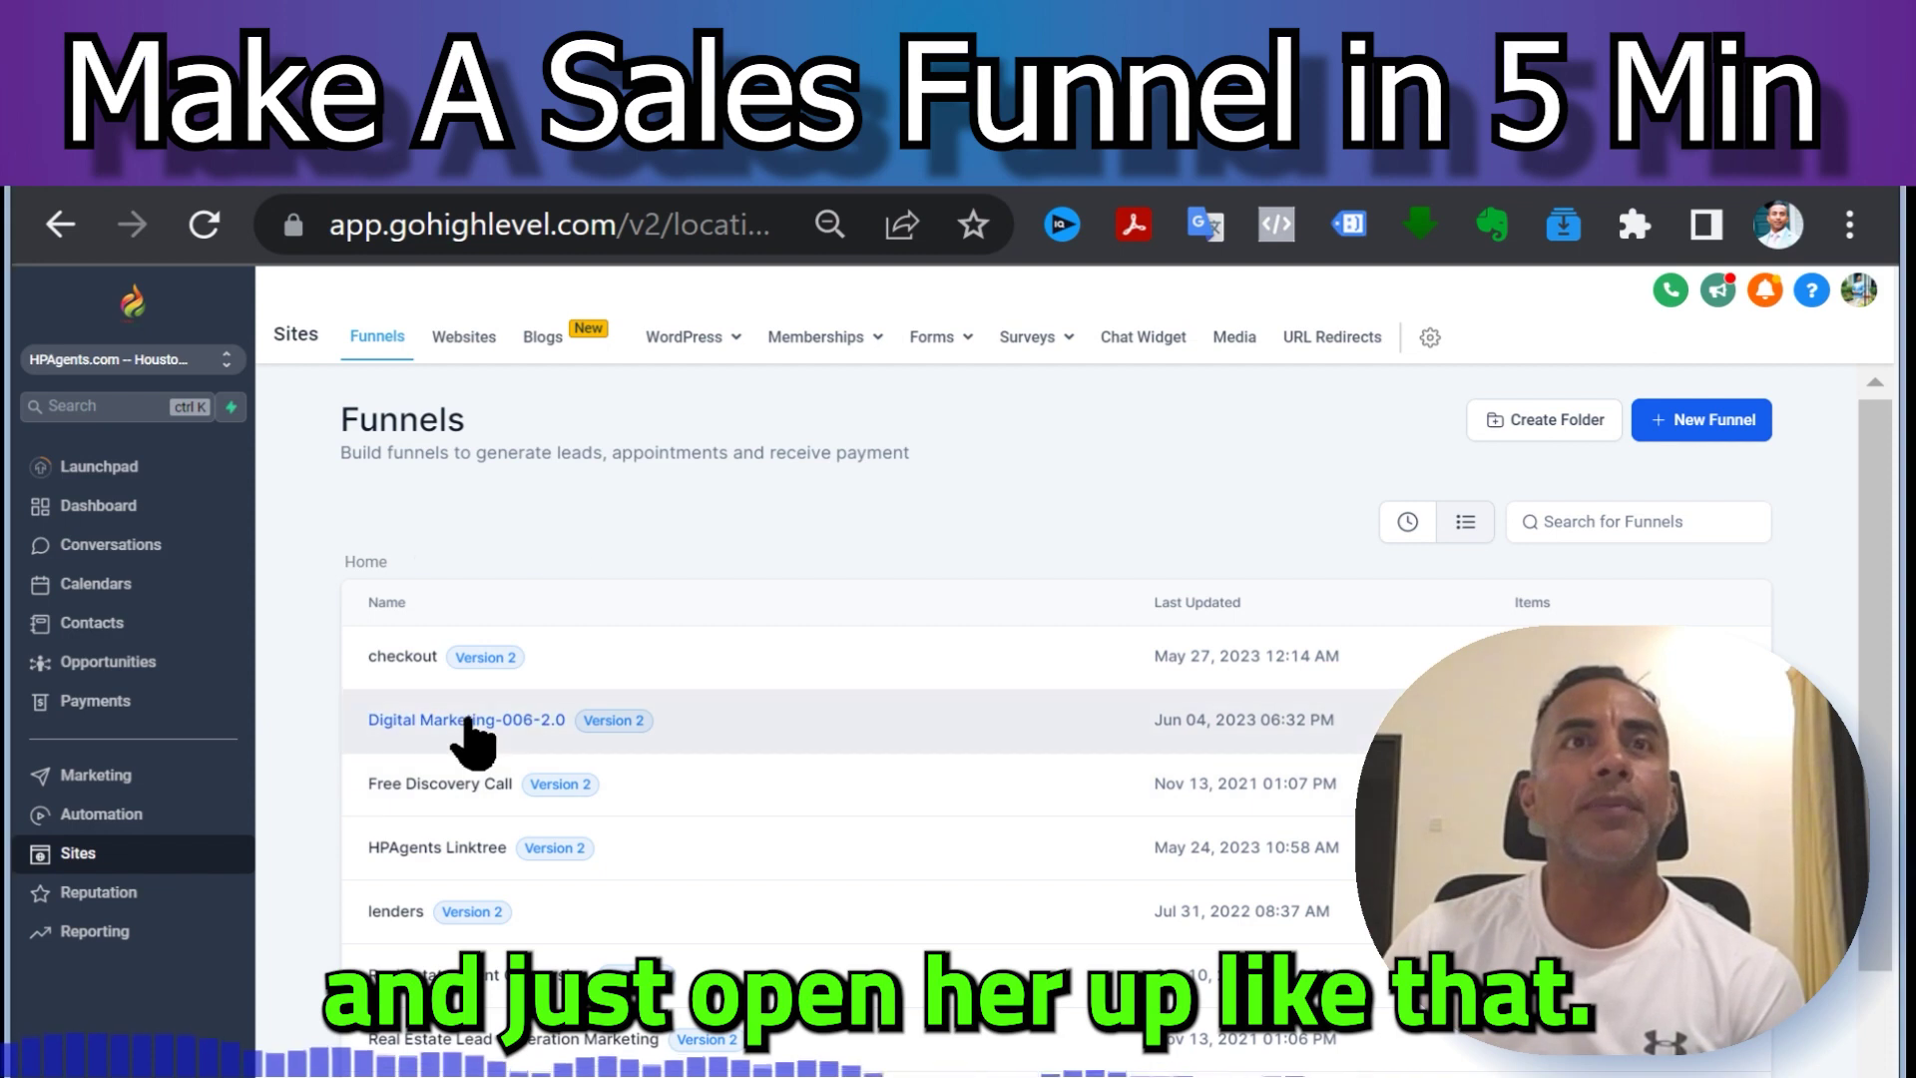
{"action": "left_click", "coordinate": [467, 720]}
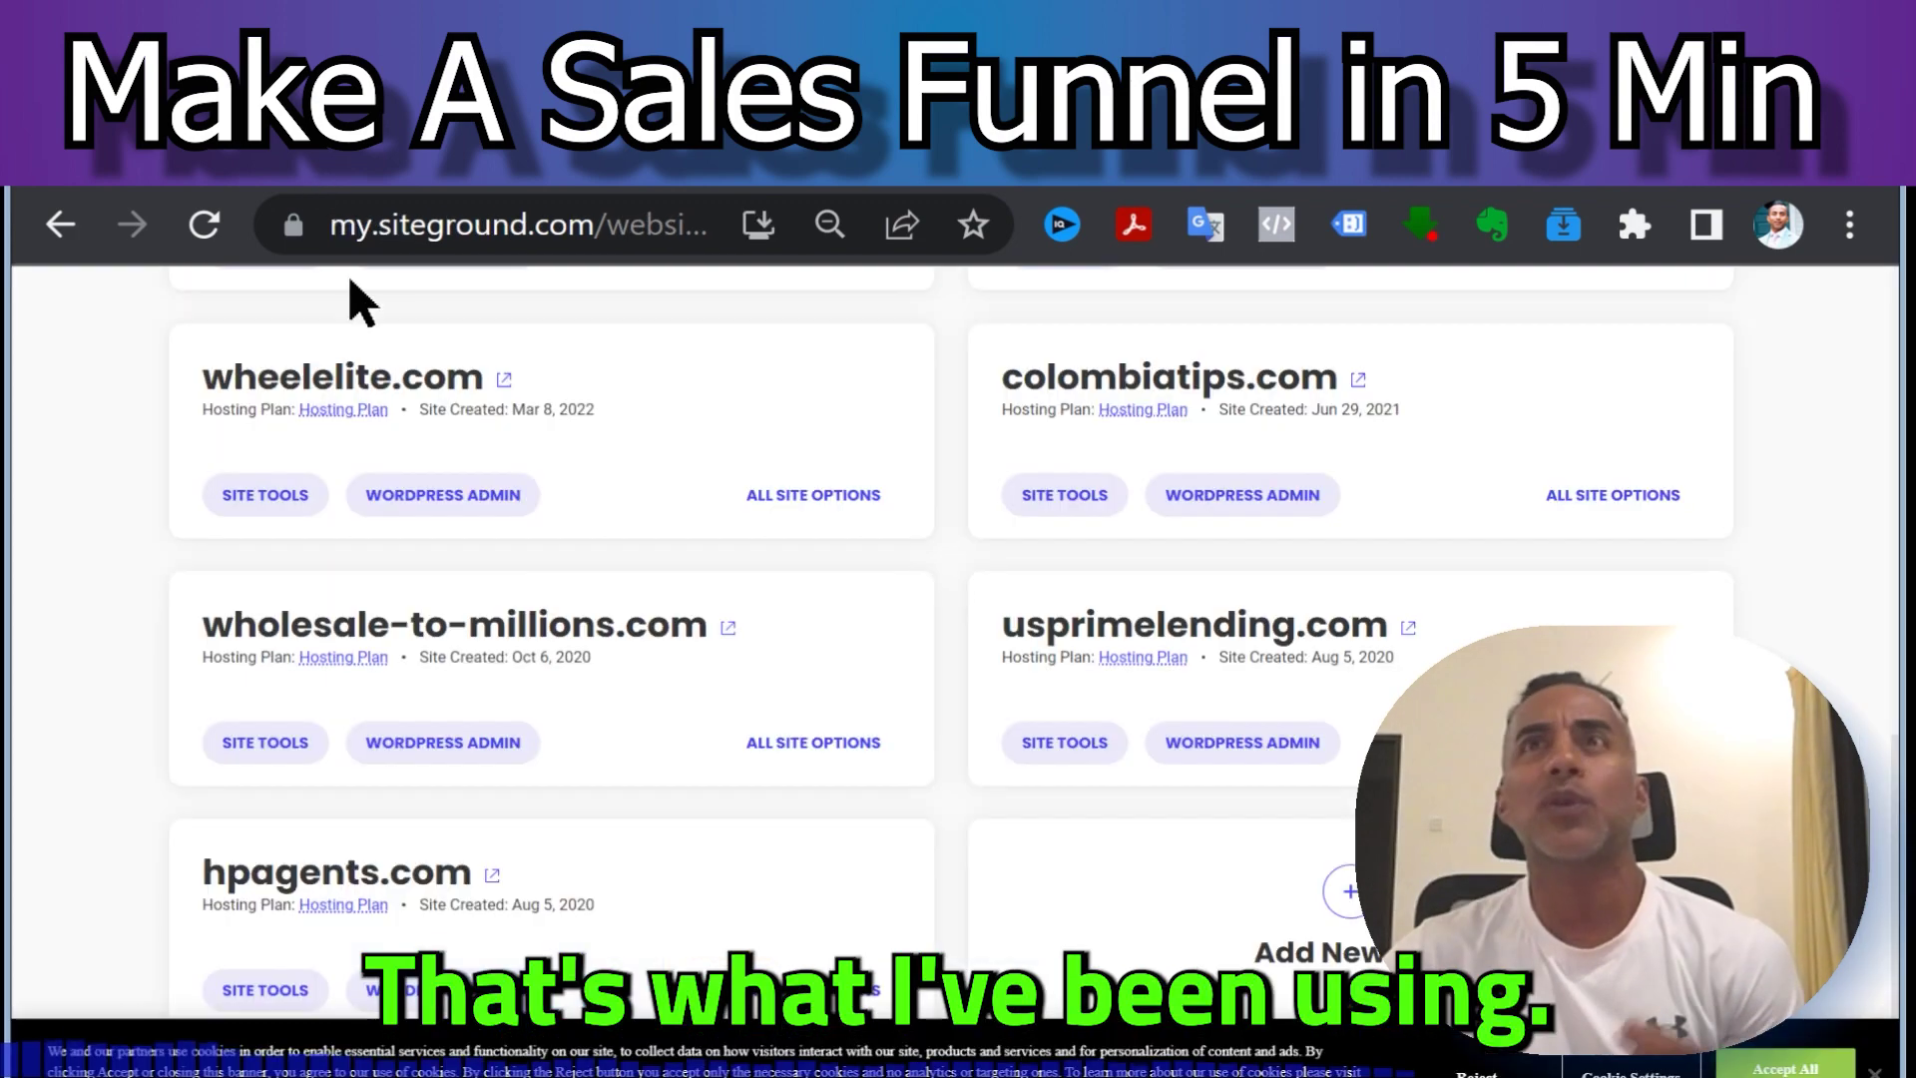
Step: Bring up Site Tools for hpagents.com from SiteGround's Websites list
{"action": "scroll", "coordinate": [748, 556], "scroll_direction": "up", "scroll_amount": 5}
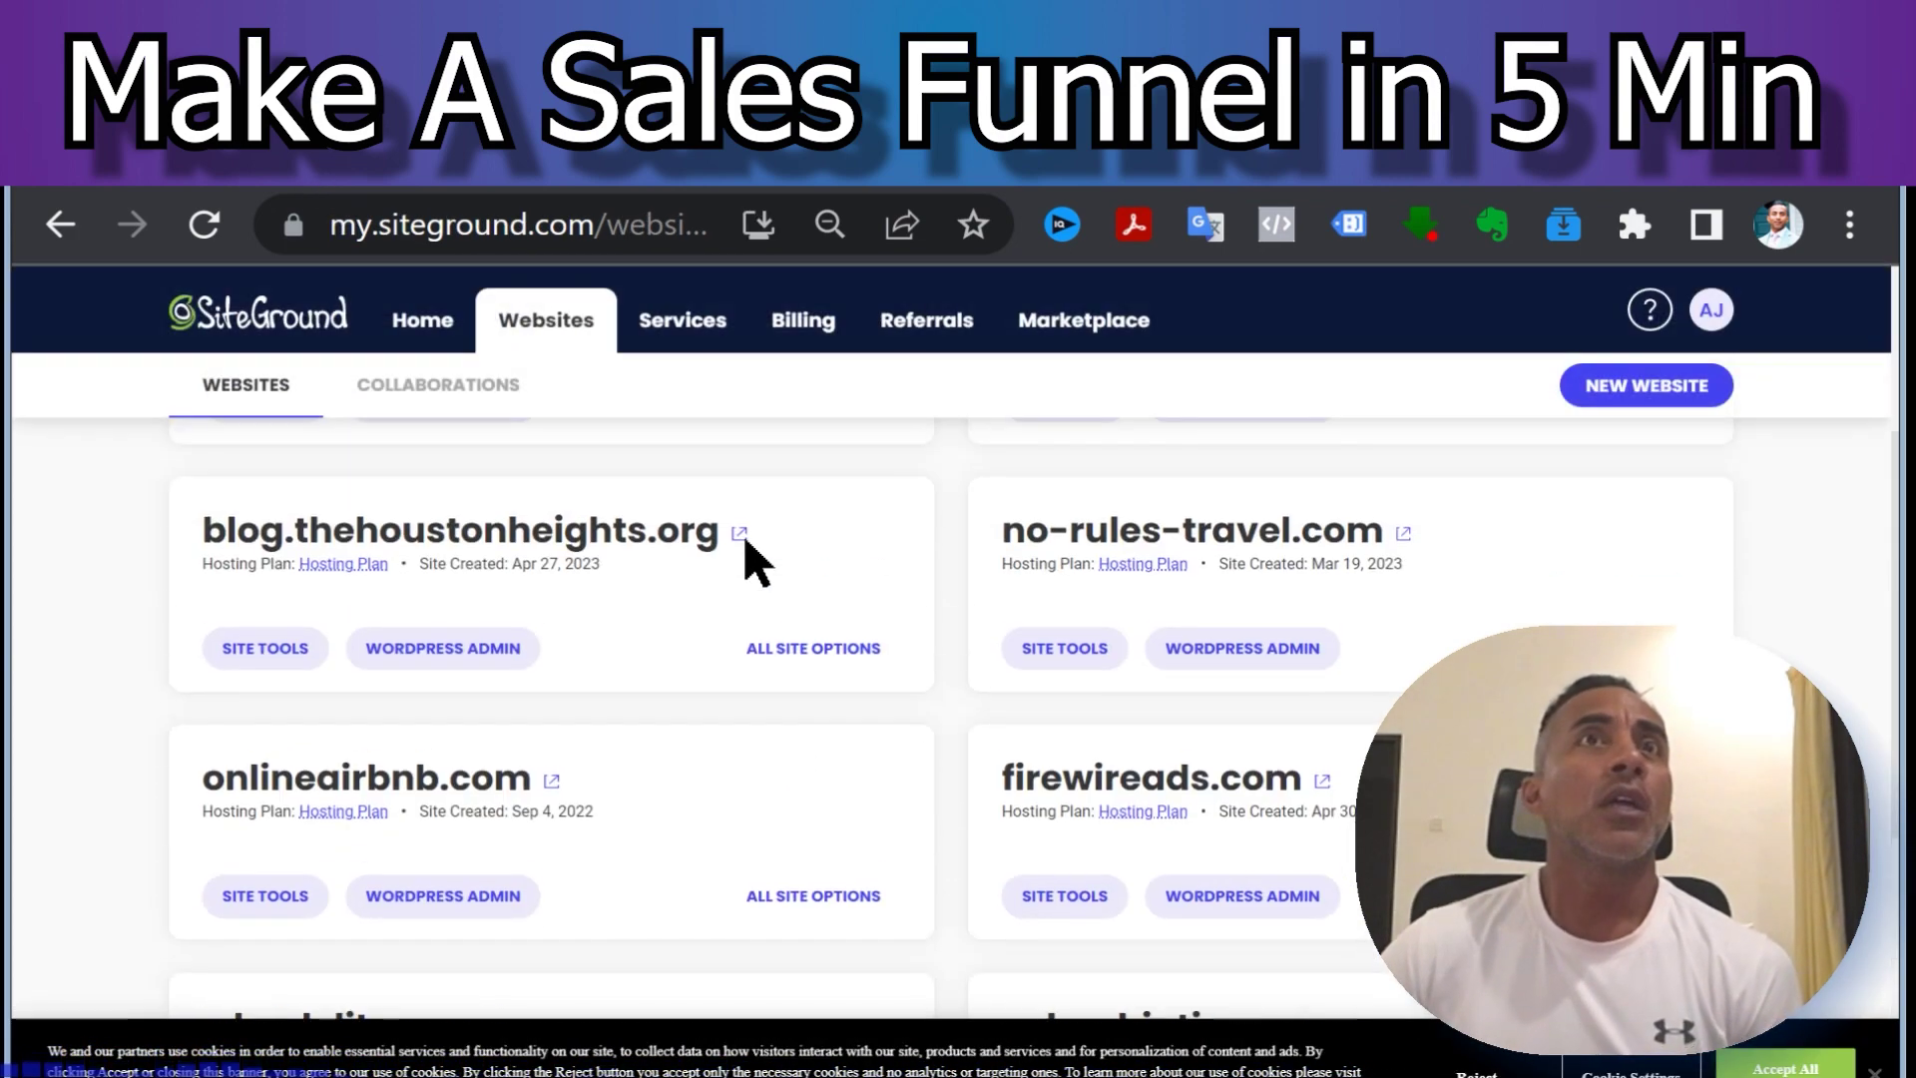
{"action": "scroll", "coordinate": [754, 569], "scroll_direction": "down", "scroll_amount": 4}
{"action": "scroll", "coordinate": [751, 599], "scroll_direction": "down", "scroll_amount": 2}
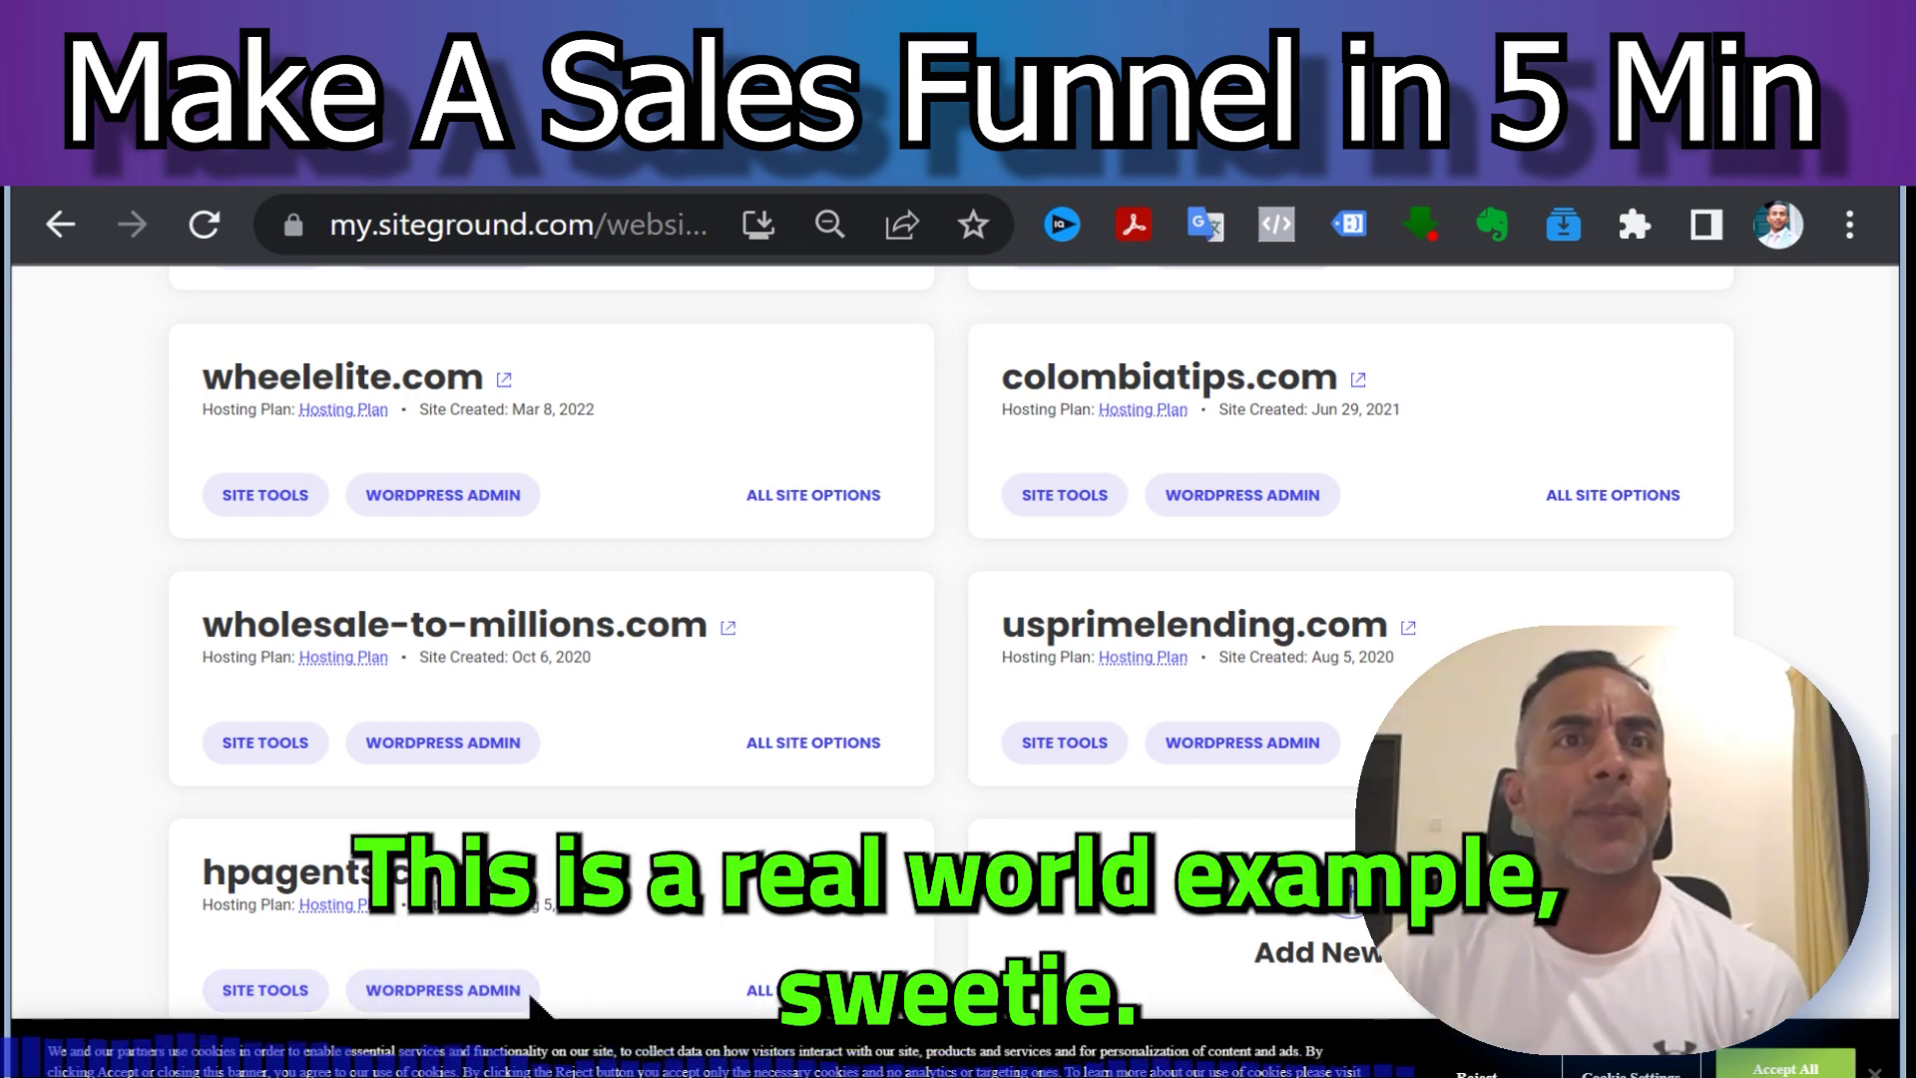
{"action": "left_click", "coordinate": [288, 987]}
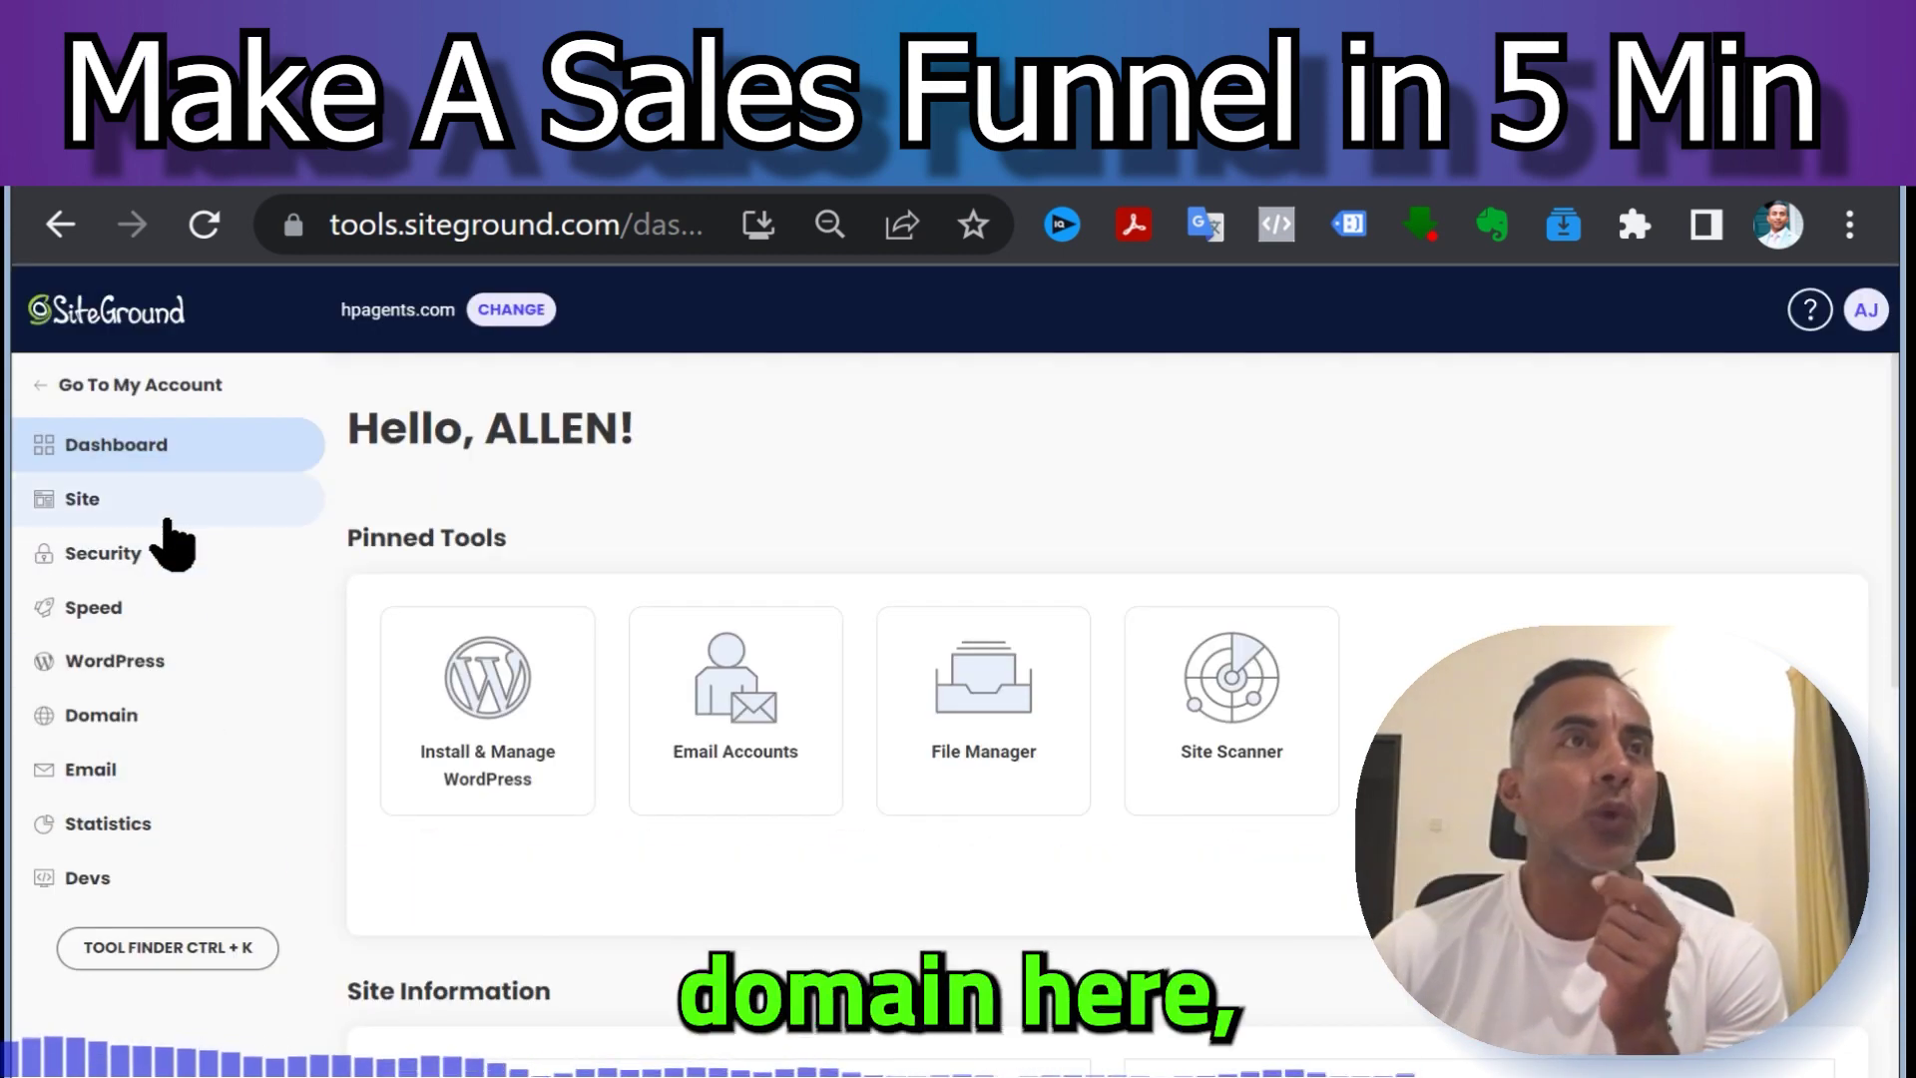
Step: Create the 'offer' subdomain under hpagents.com and bring up the DNS Zone Editor
{"action": "left_click", "coordinate": [172, 713]}
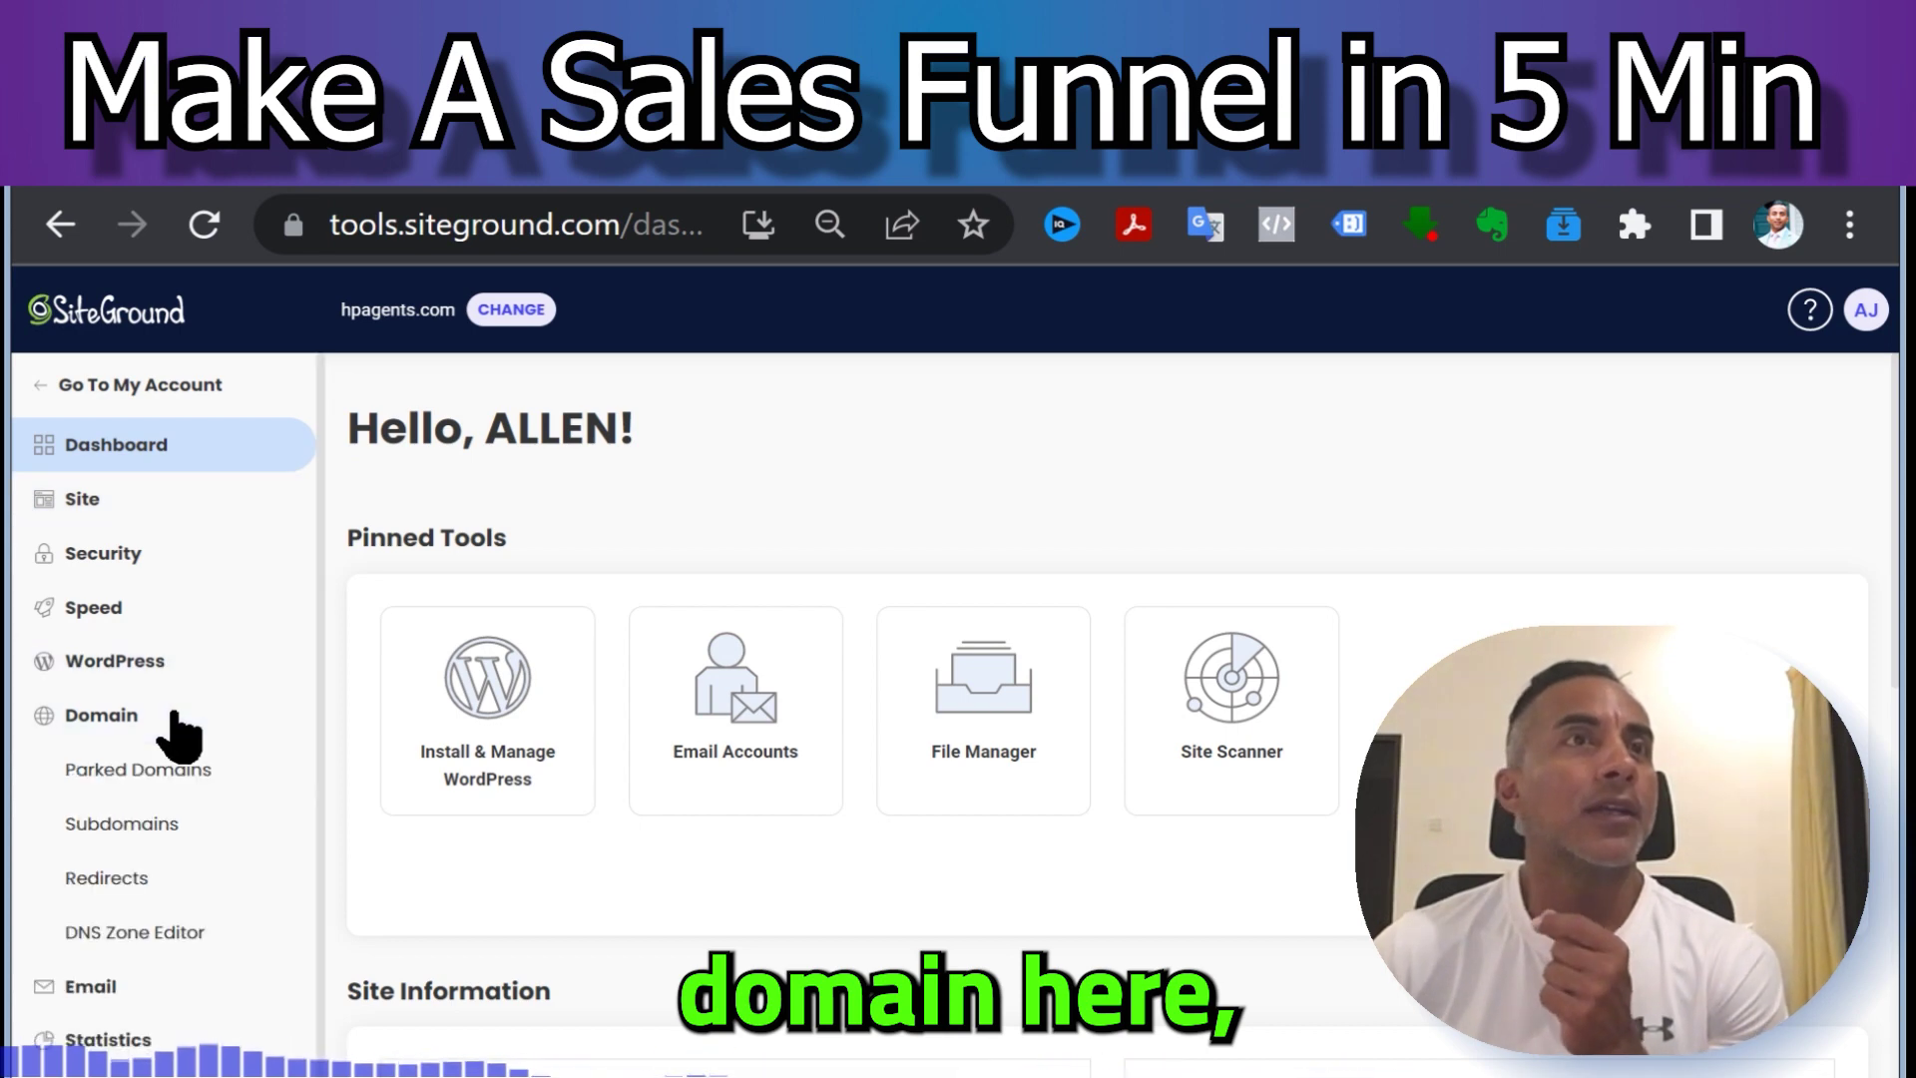
{"action": "left_click", "coordinate": [170, 829]}
{"action": "scroll", "coordinate": [1128, 799], "scroll_direction": "down", "scroll_amount": 6}
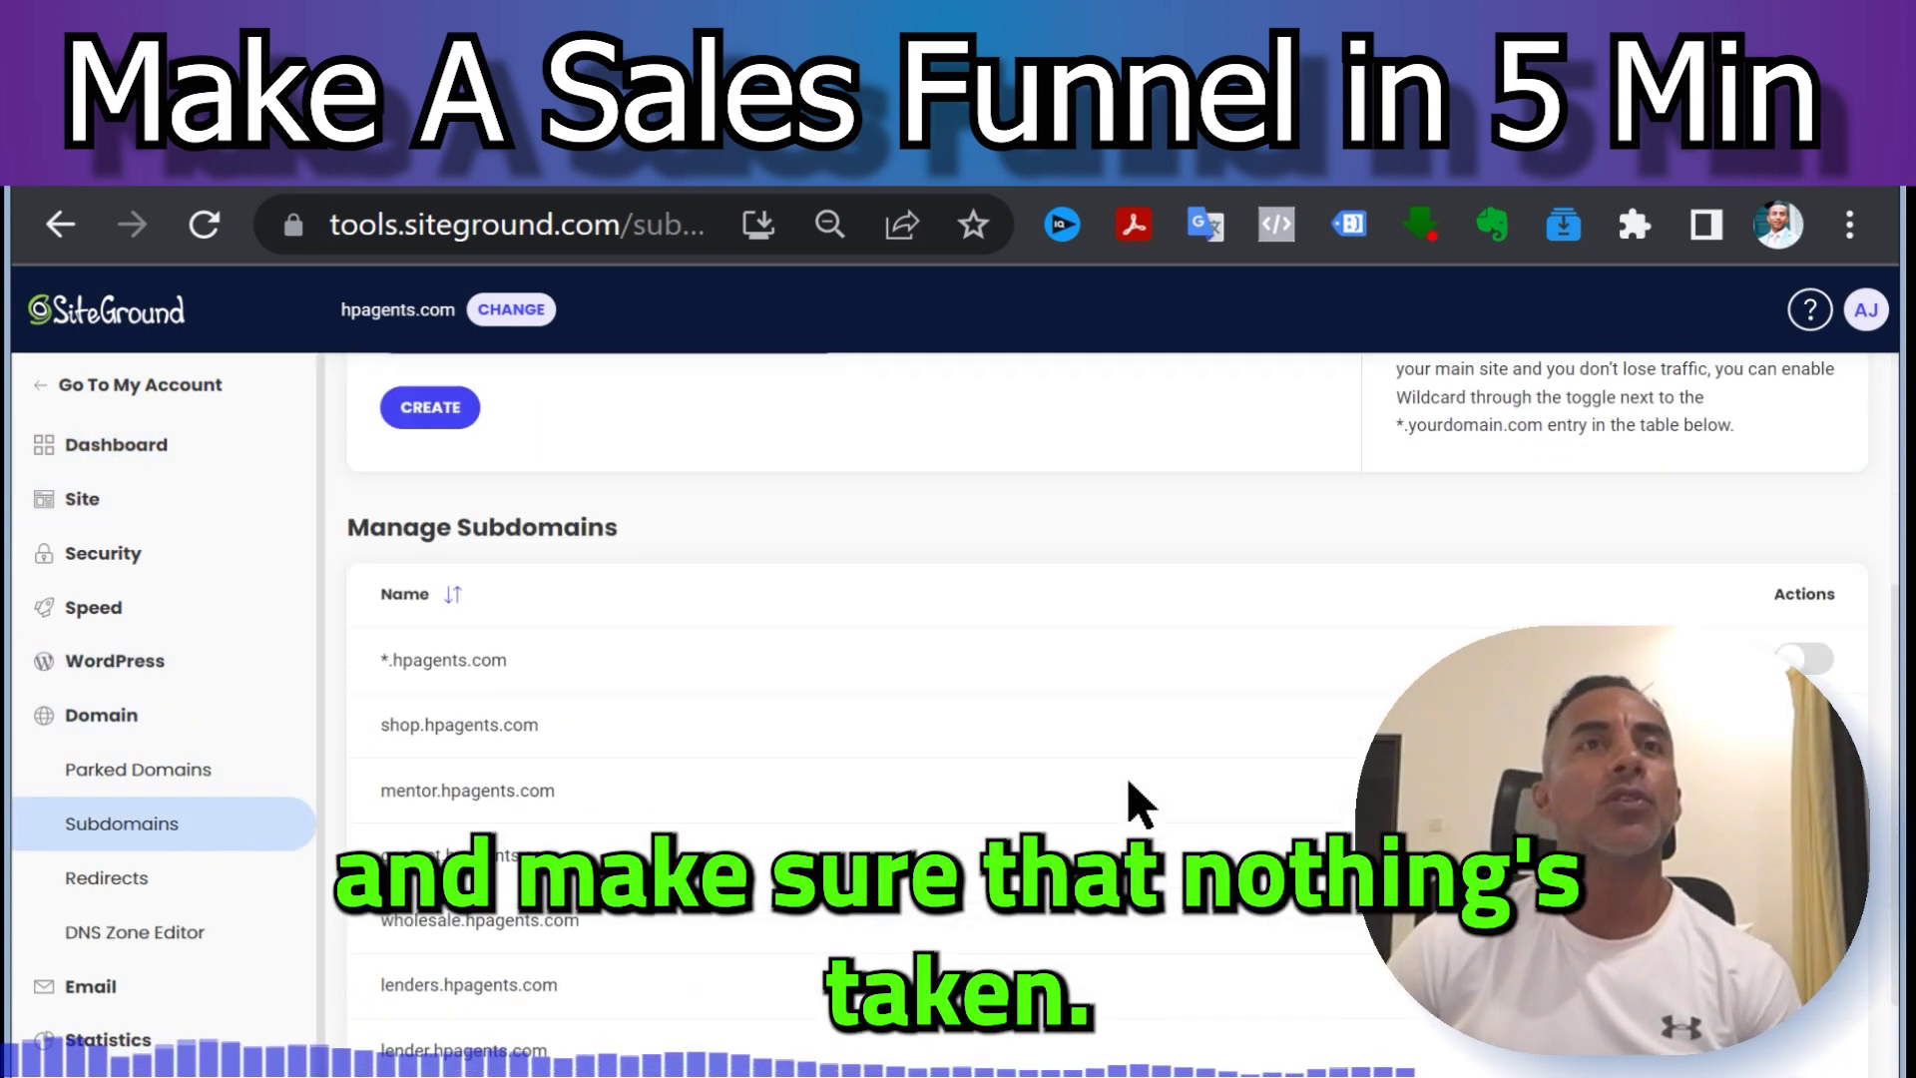
{"action": "scroll", "coordinate": [1133, 798], "scroll_direction": "up", "scroll_amount": 6}
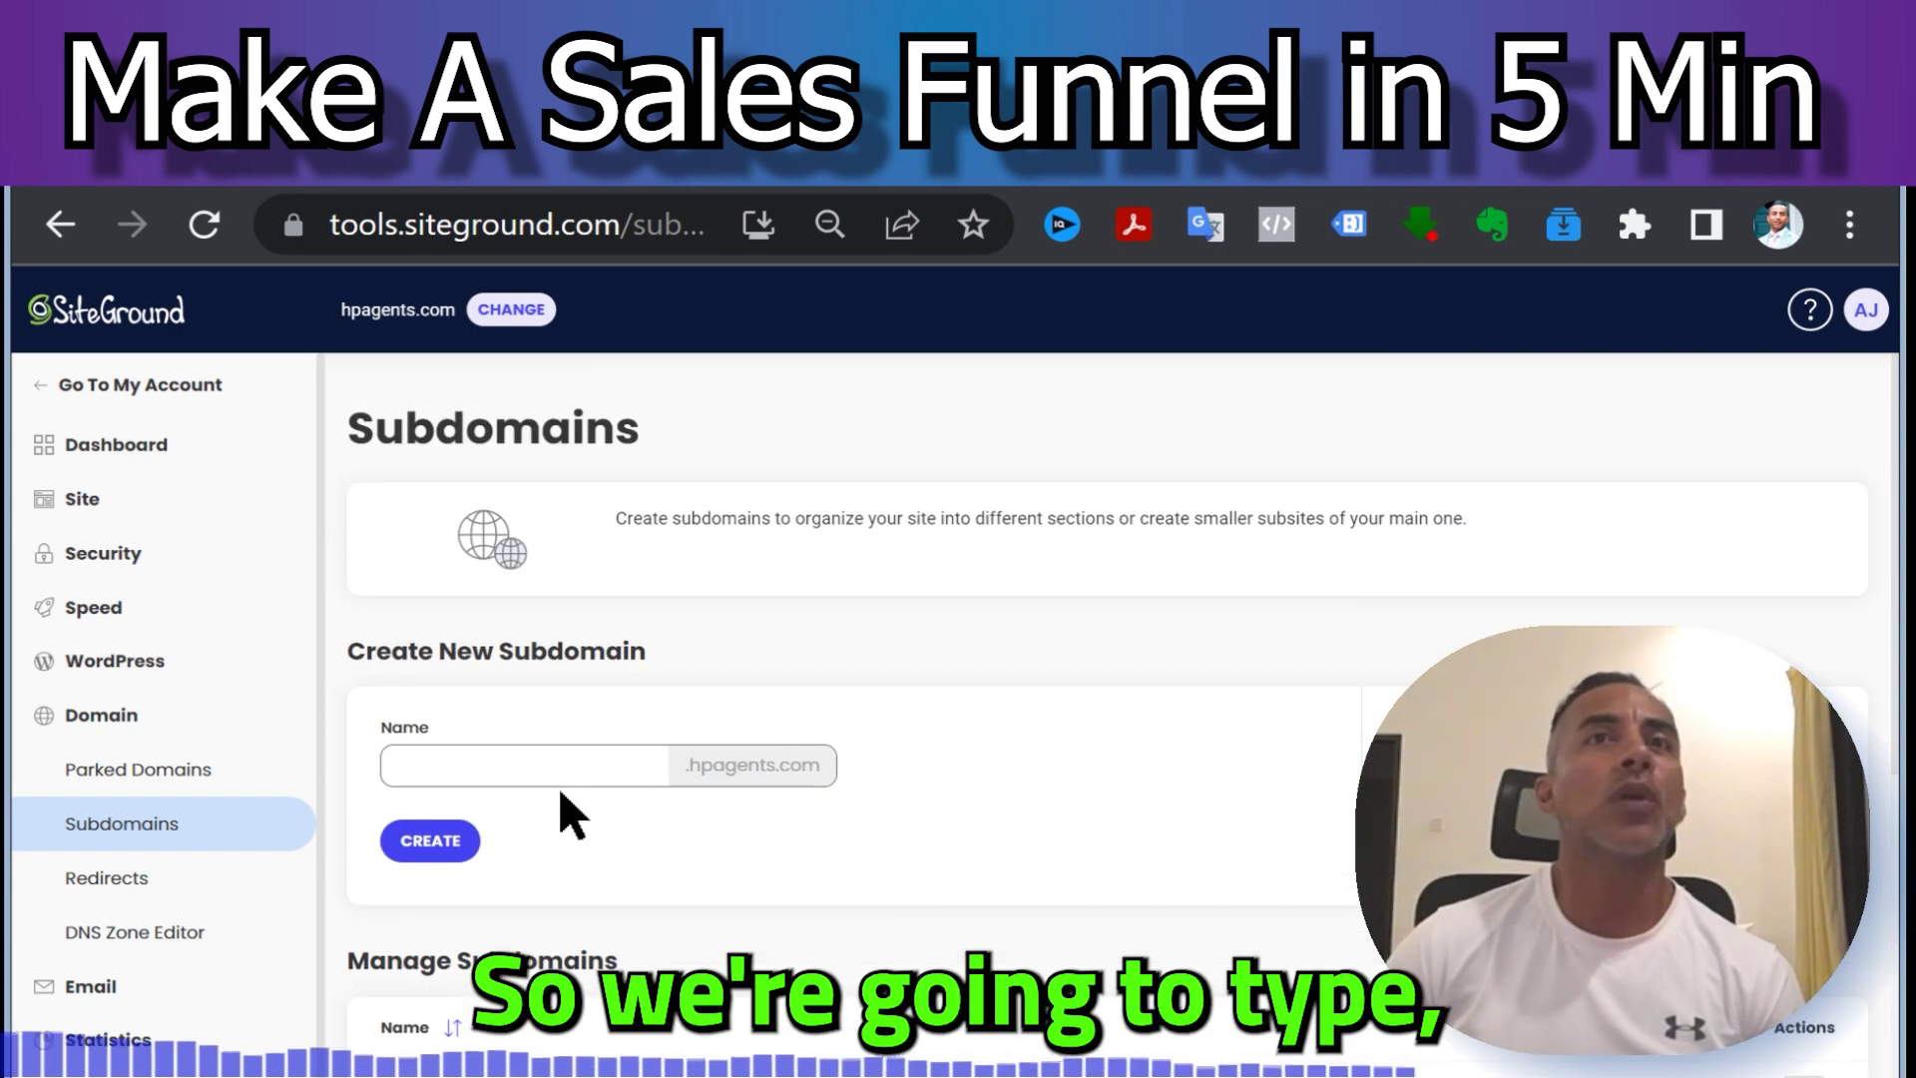
{"action": "left_click", "coordinate": [558, 777]}
{"action": "type", "text": "offe"}
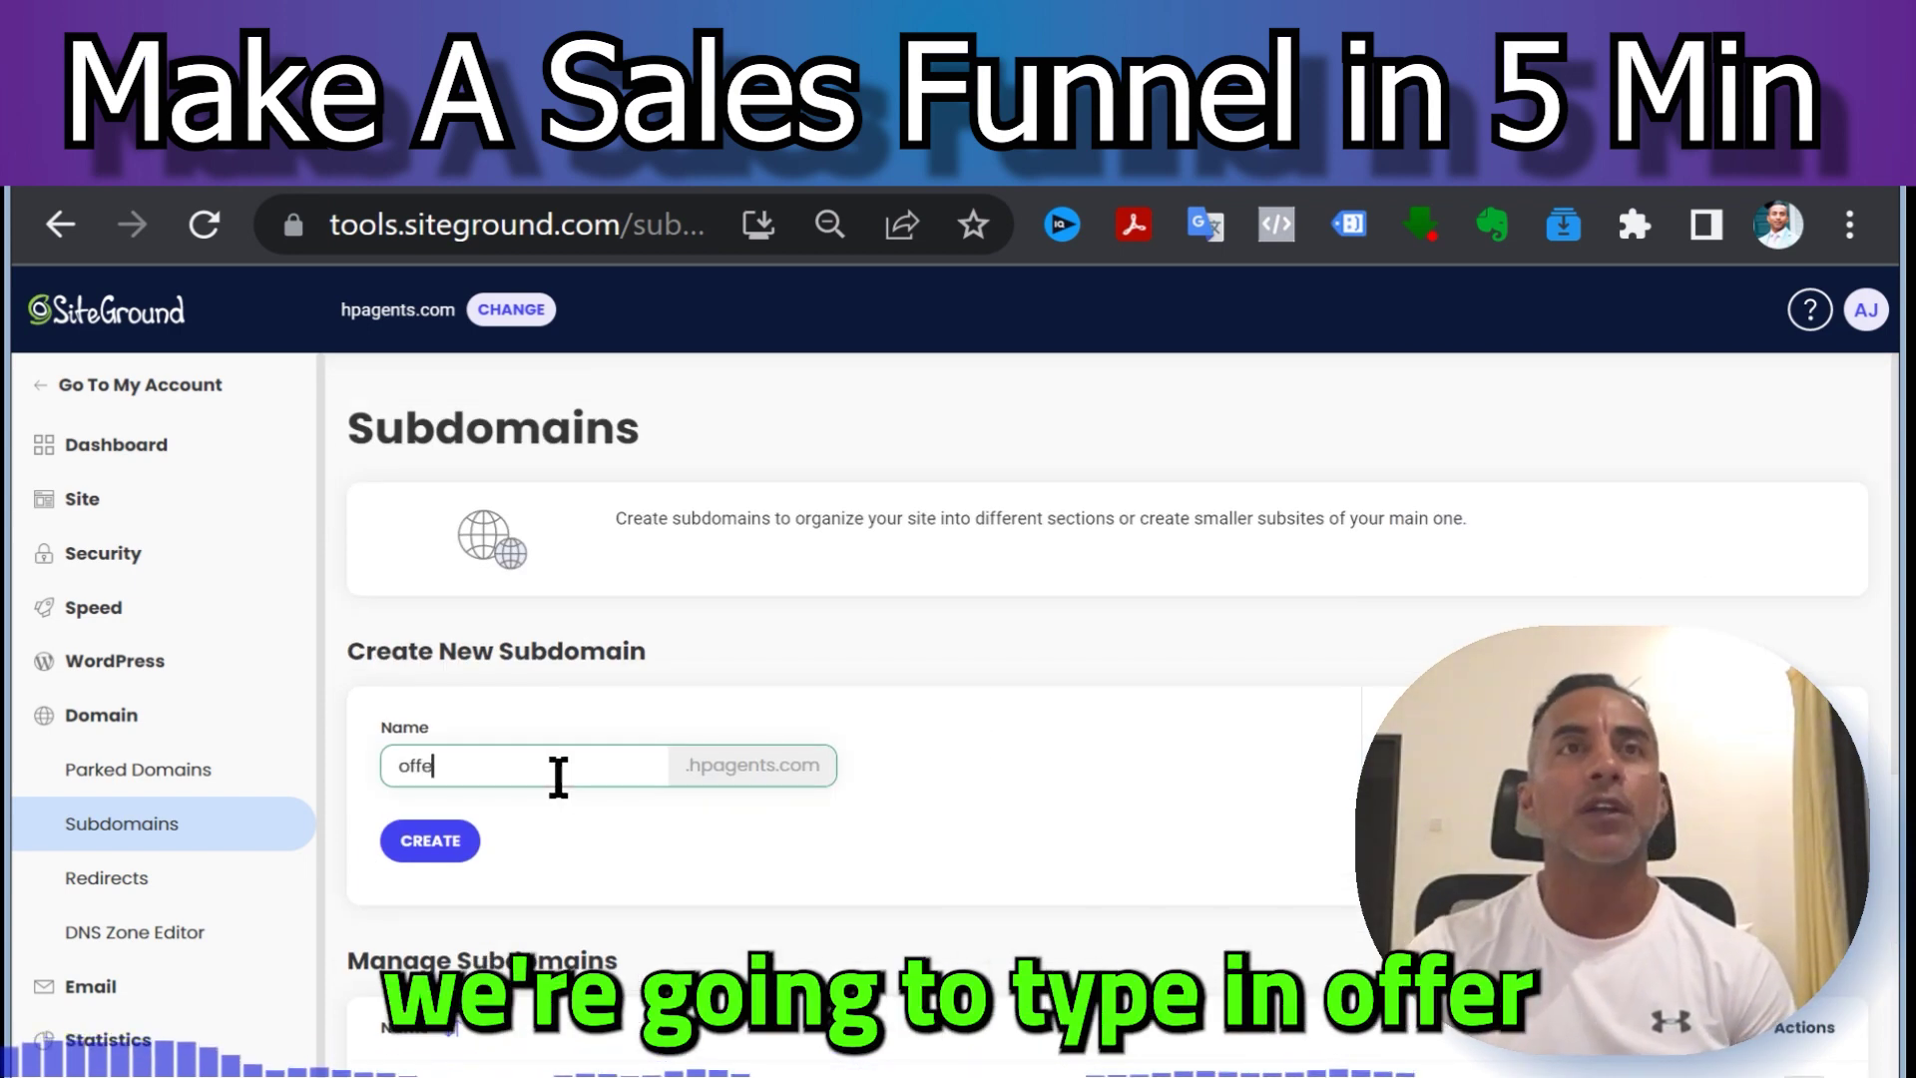
{"action": "type", "text": "r"}
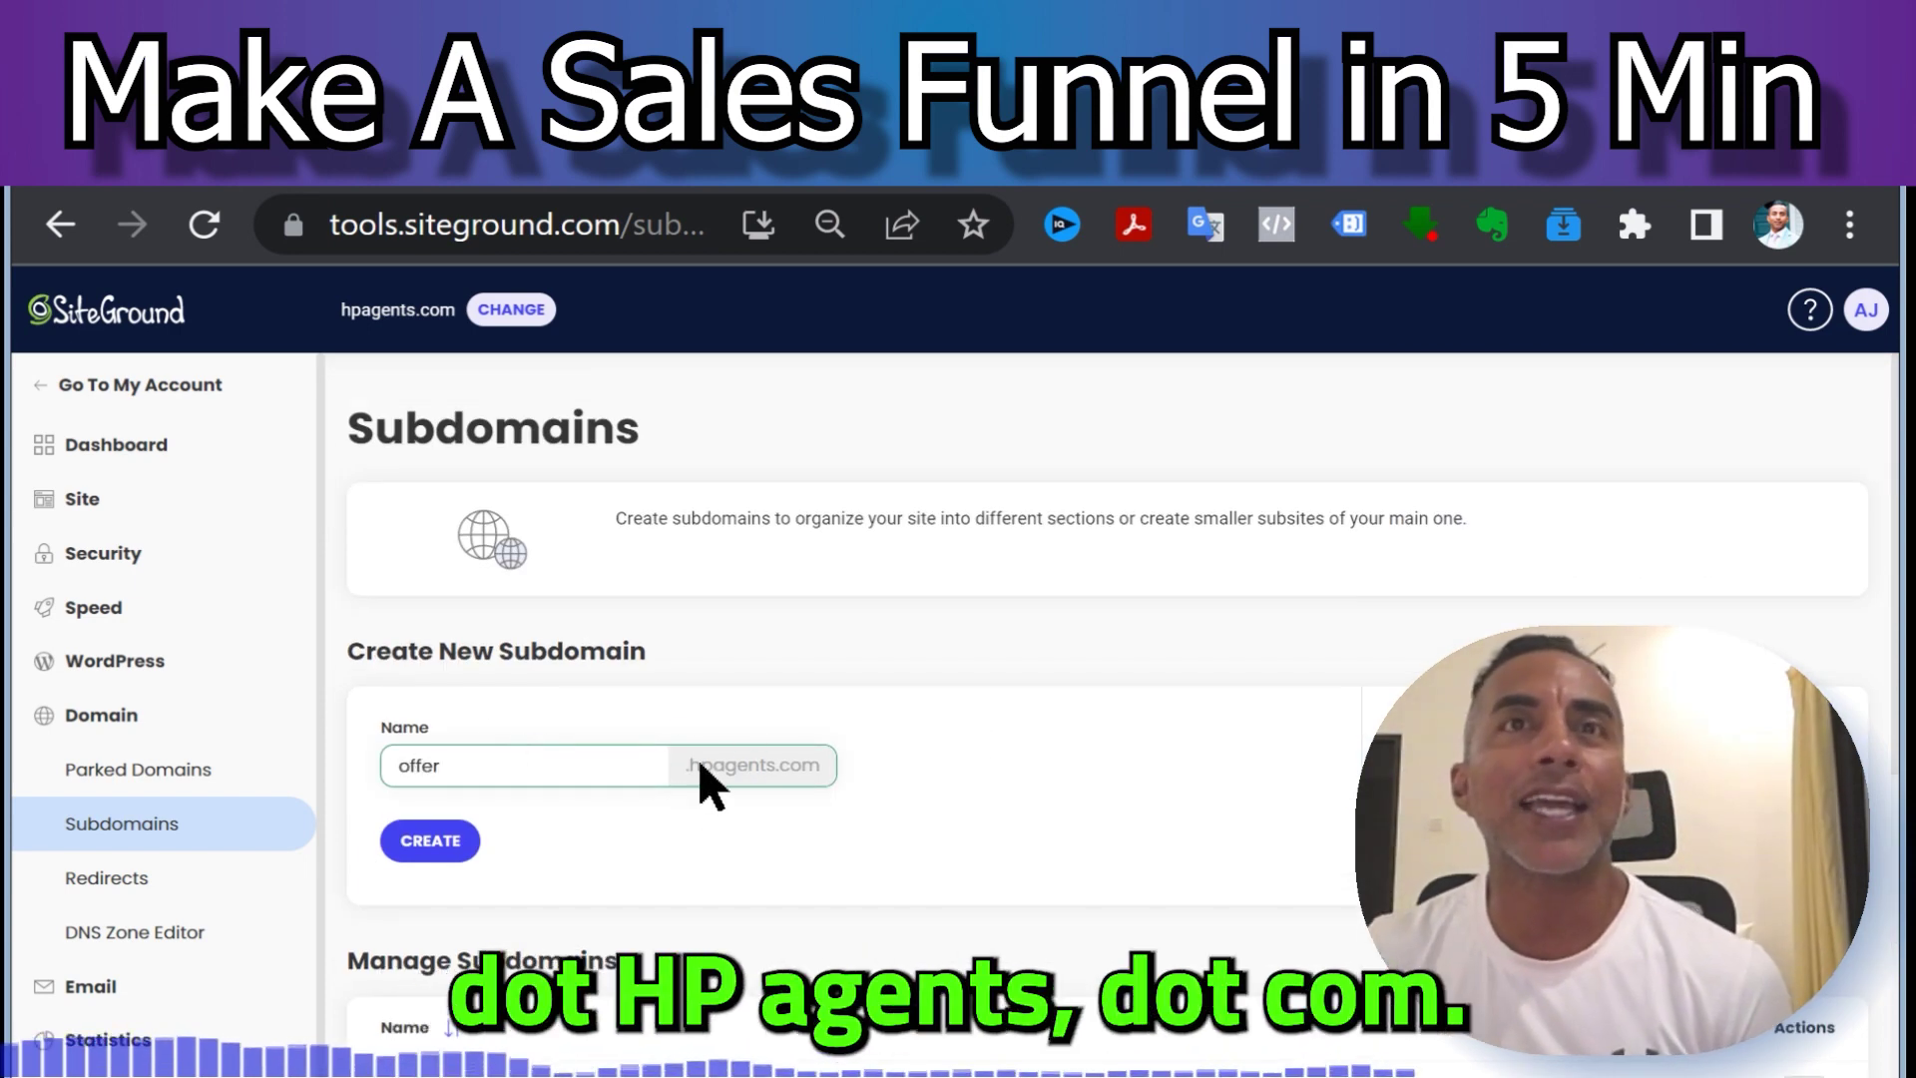
{"action": "left_click", "coordinate": [434, 847]}
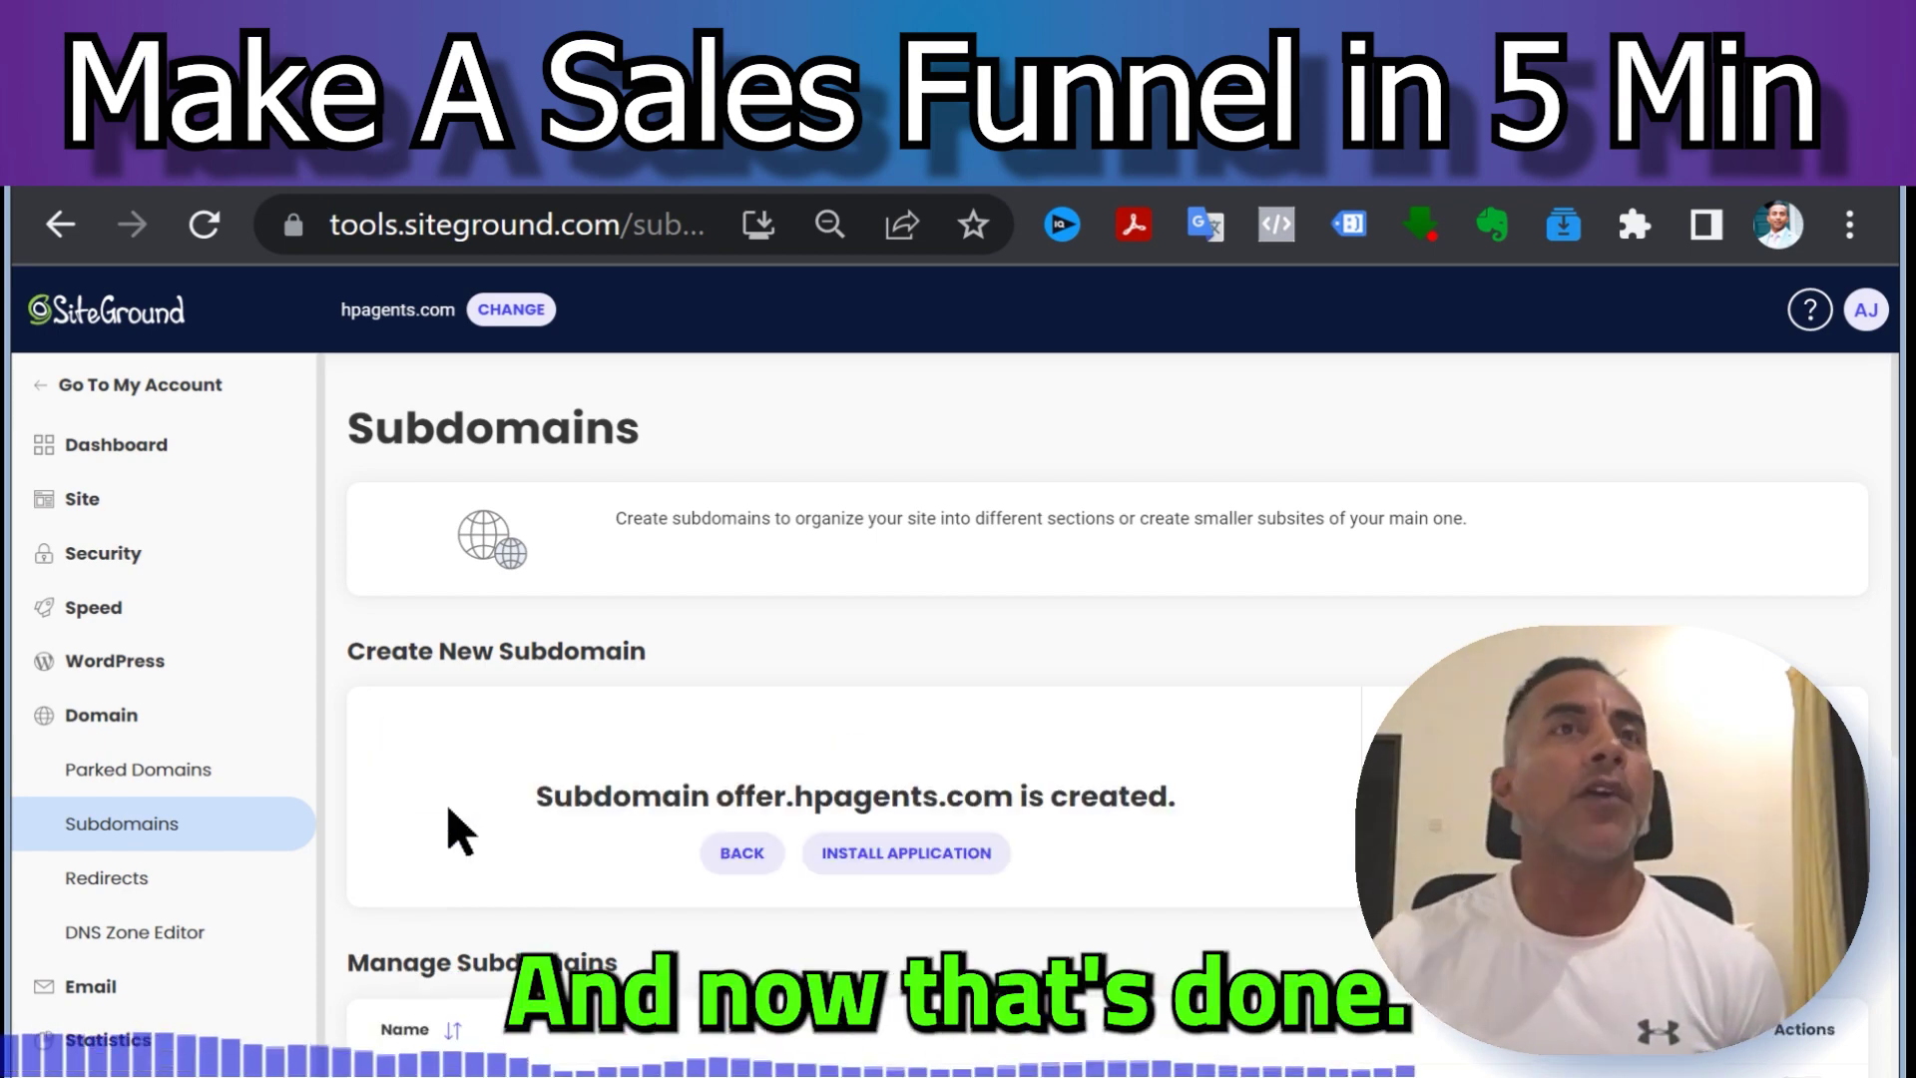
{"action": "left_click", "coordinate": [200, 931]}
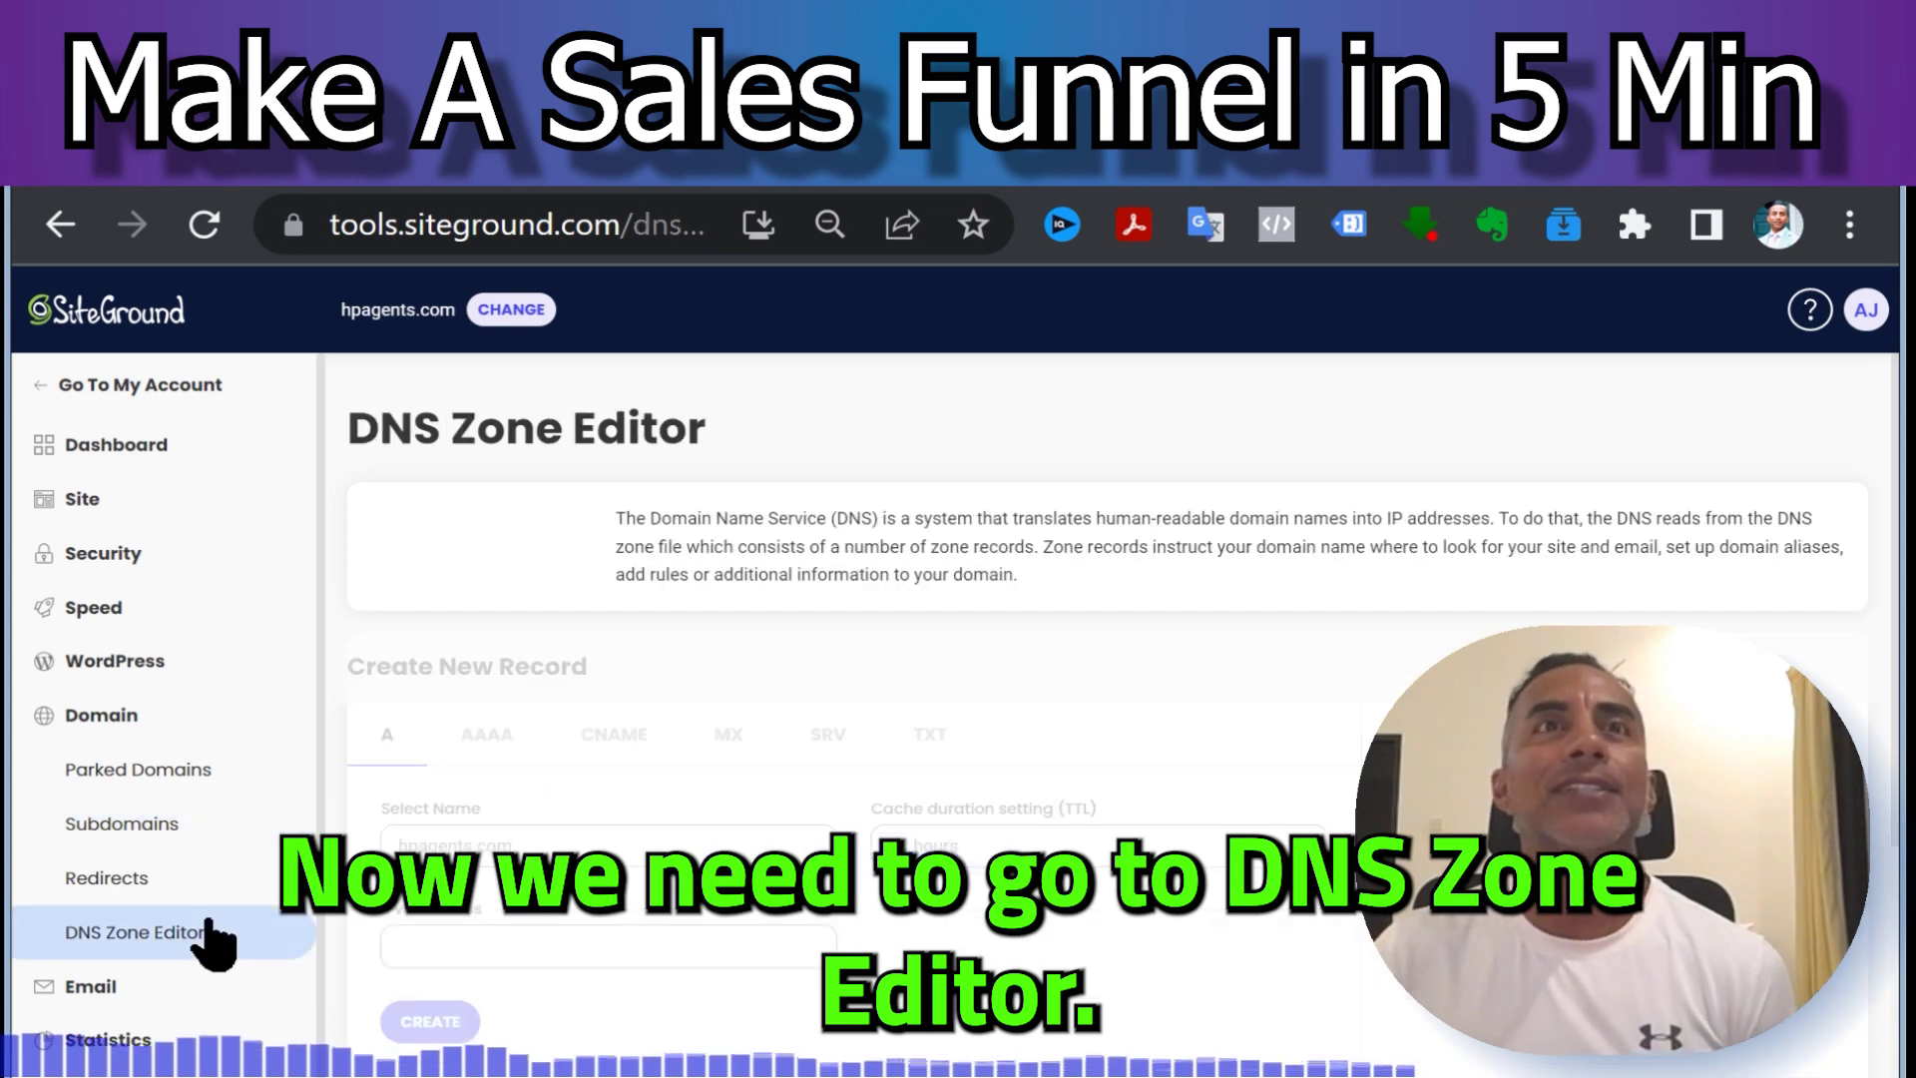
{"action": "left_click", "coordinate": [574, 188]}
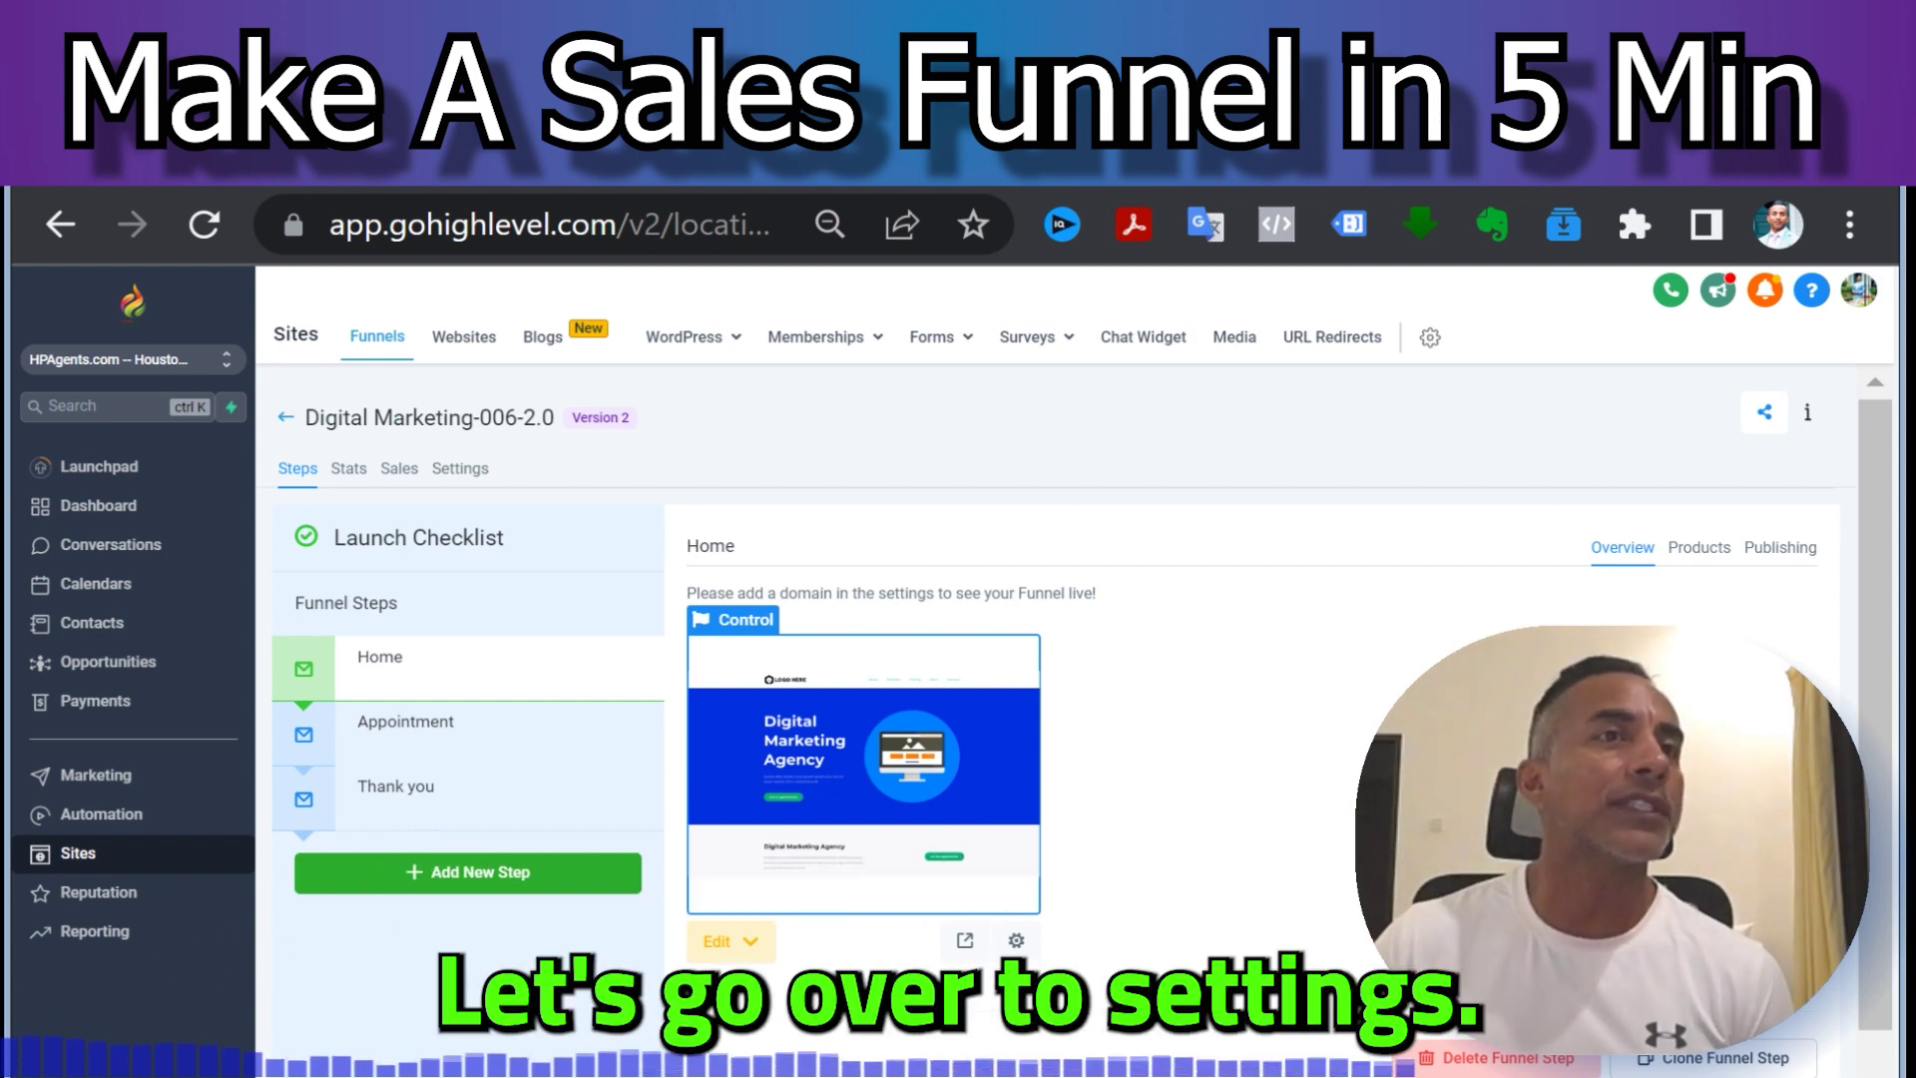
Step: Add offer.hpagents.com as a new funnel domain and select the A record IP 34.68.234.4
{"action": "left_click", "coordinate": [80, 1048]}
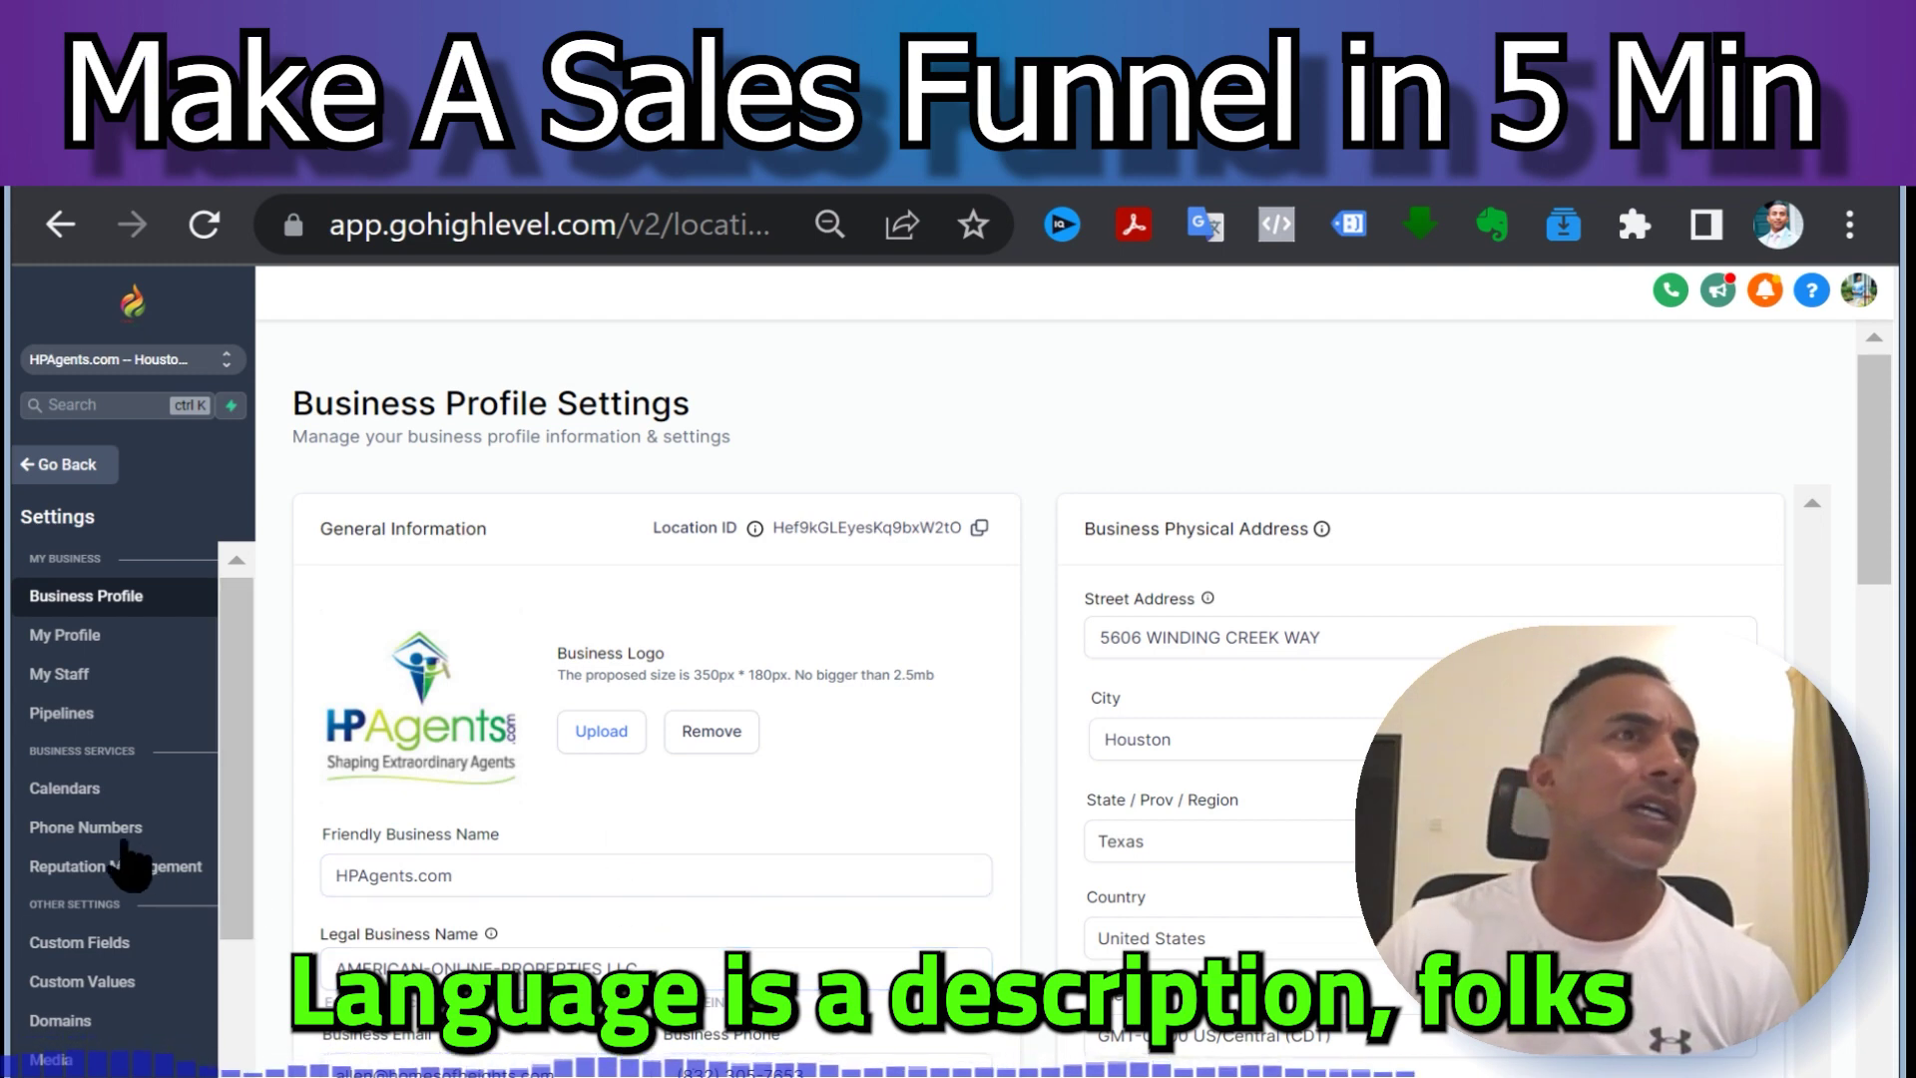
{"action": "scroll", "coordinate": [110, 998], "scroll_direction": "down", "scroll_amount": 3}
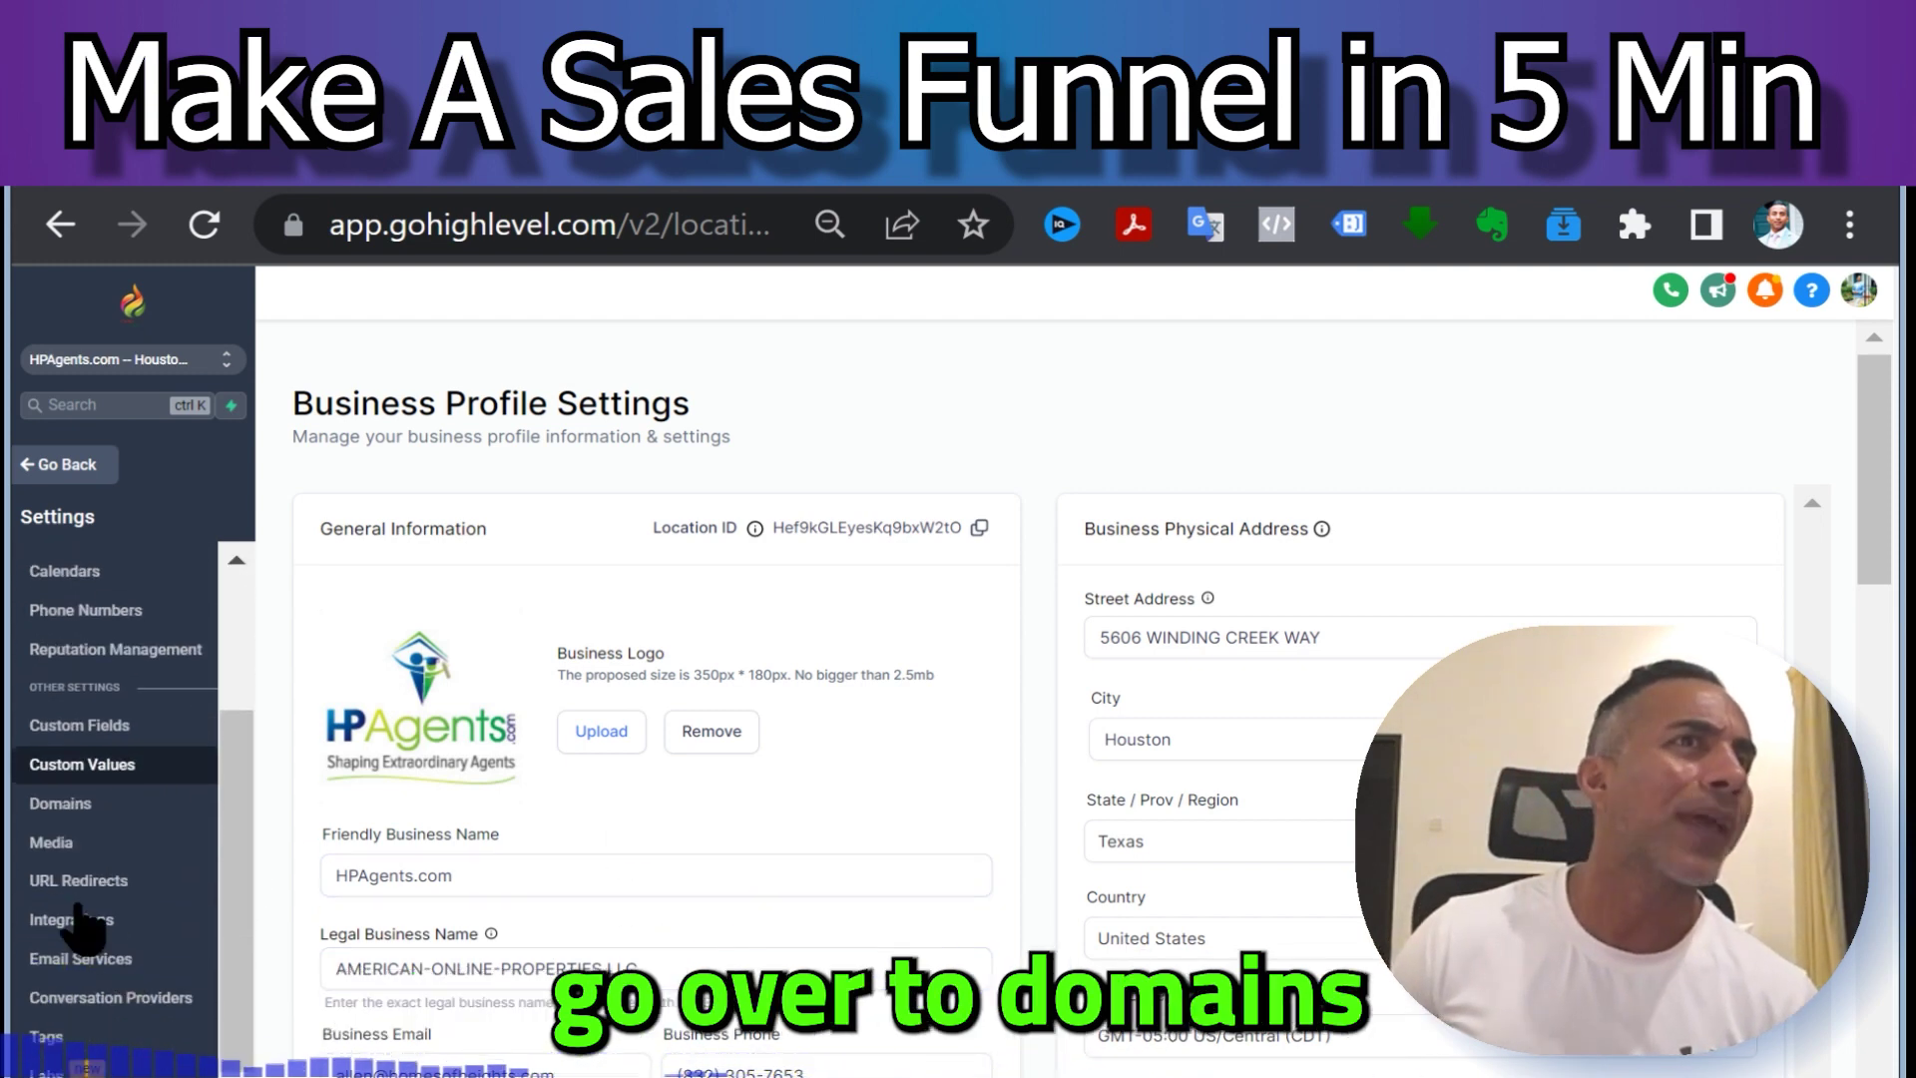
{"action": "left_click", "coordinate": [66, 804]}
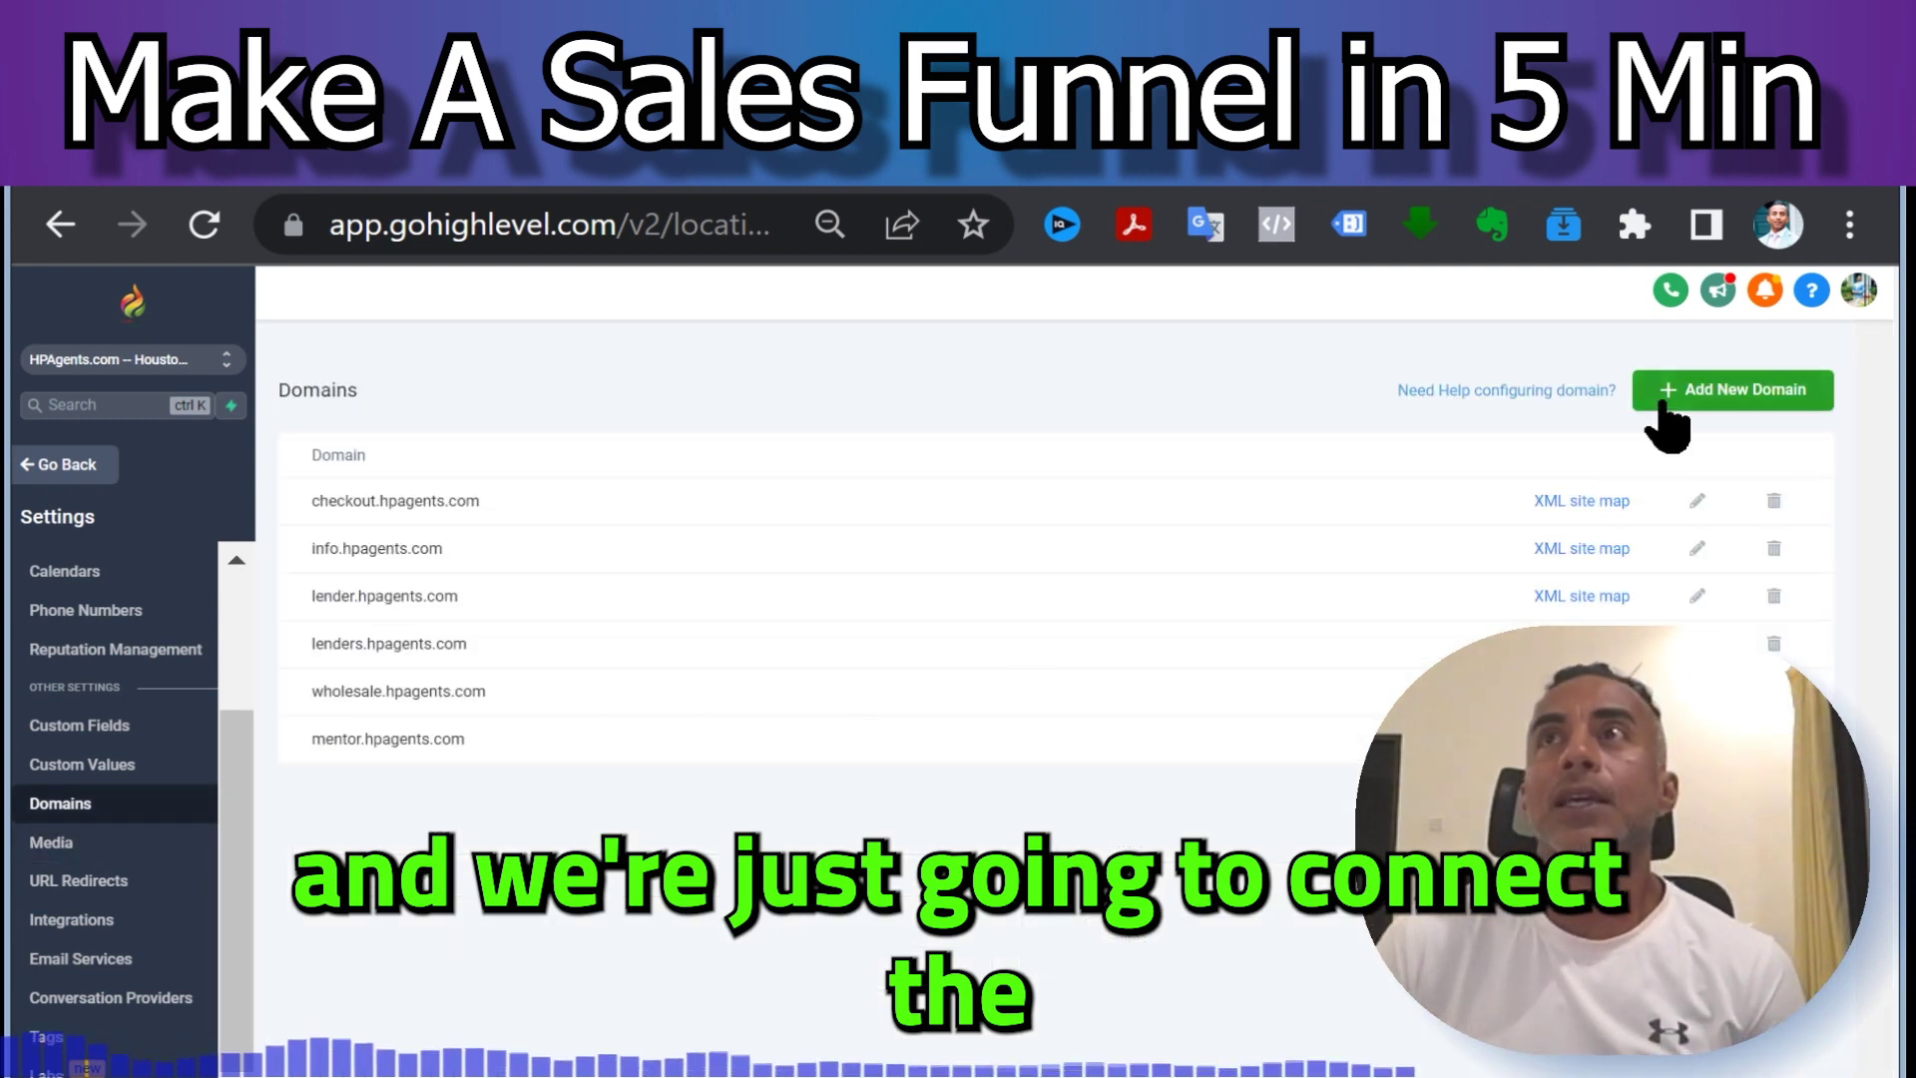
{"action": "left_click", "coordinate": [1657, 400]}
{"action": "left_click", "coordinate": [879, 461]}
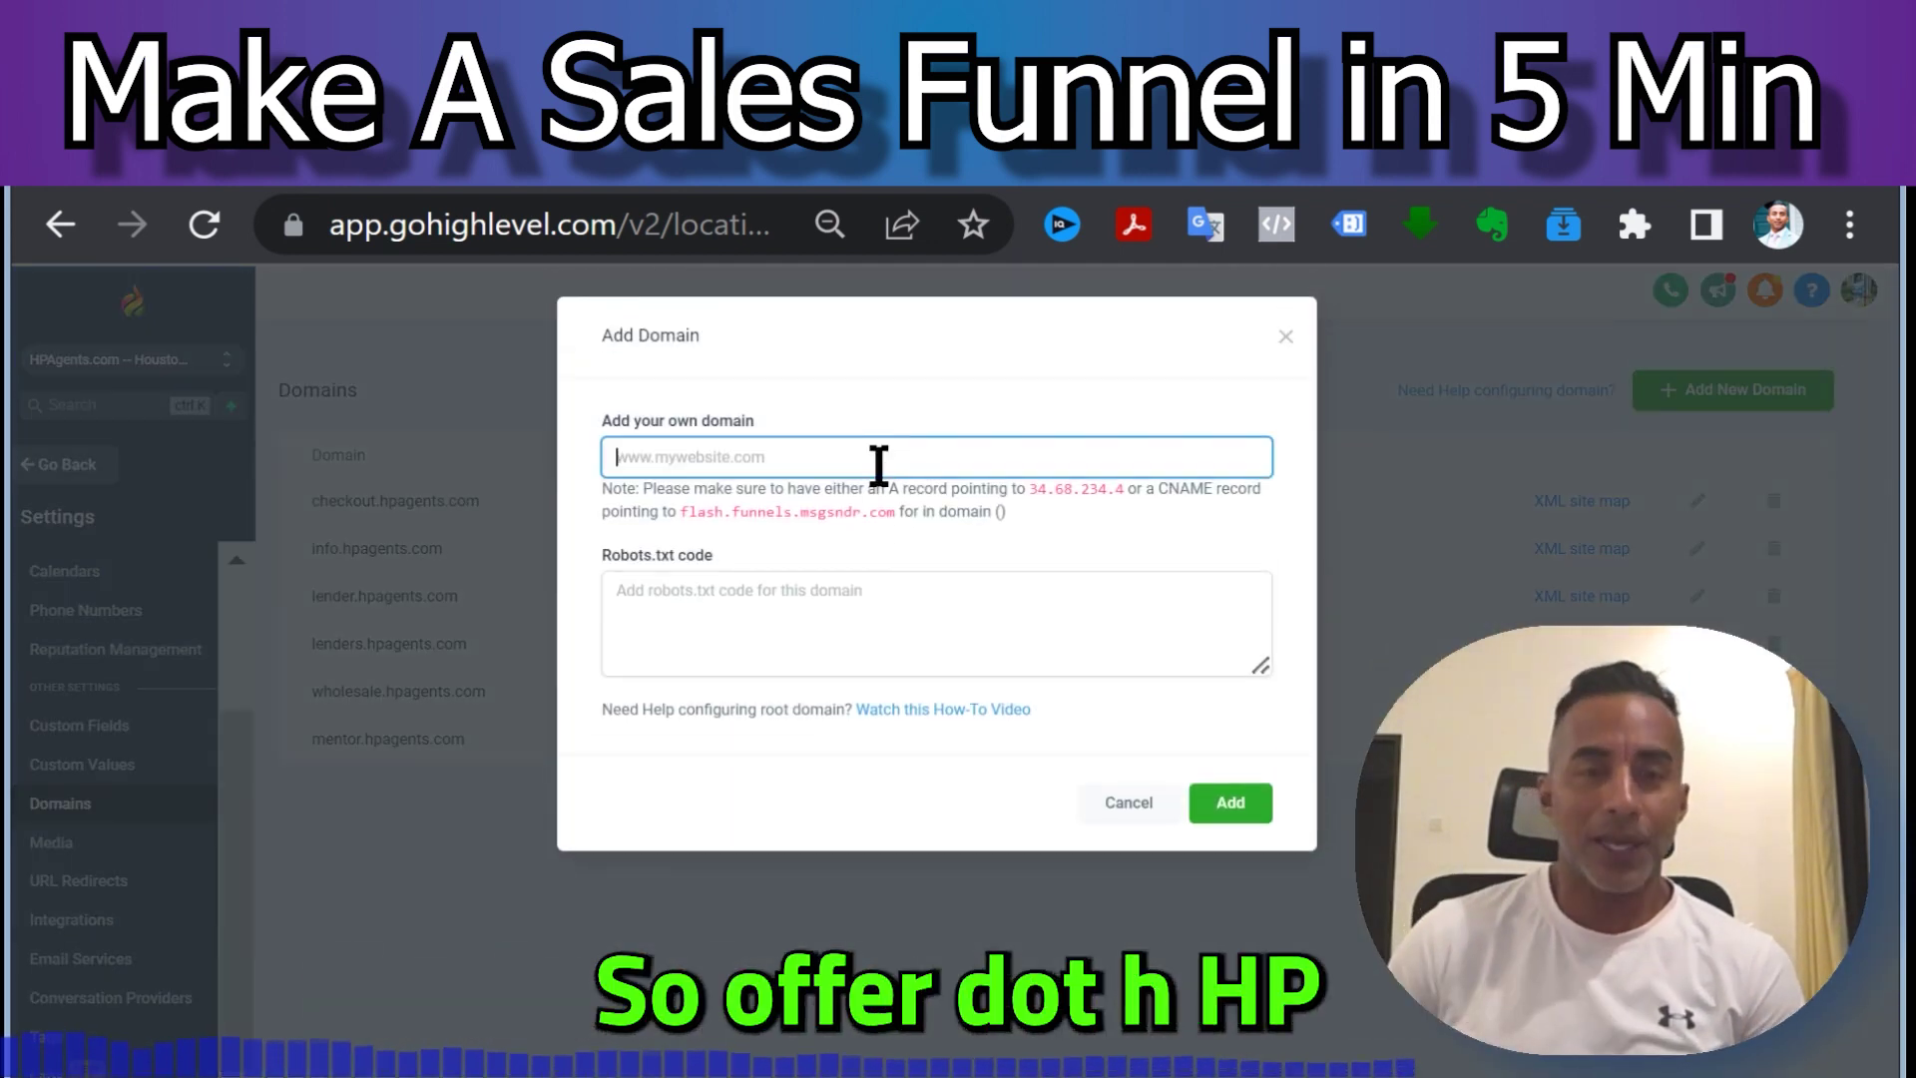
{"action": "type", "text": "offer"}
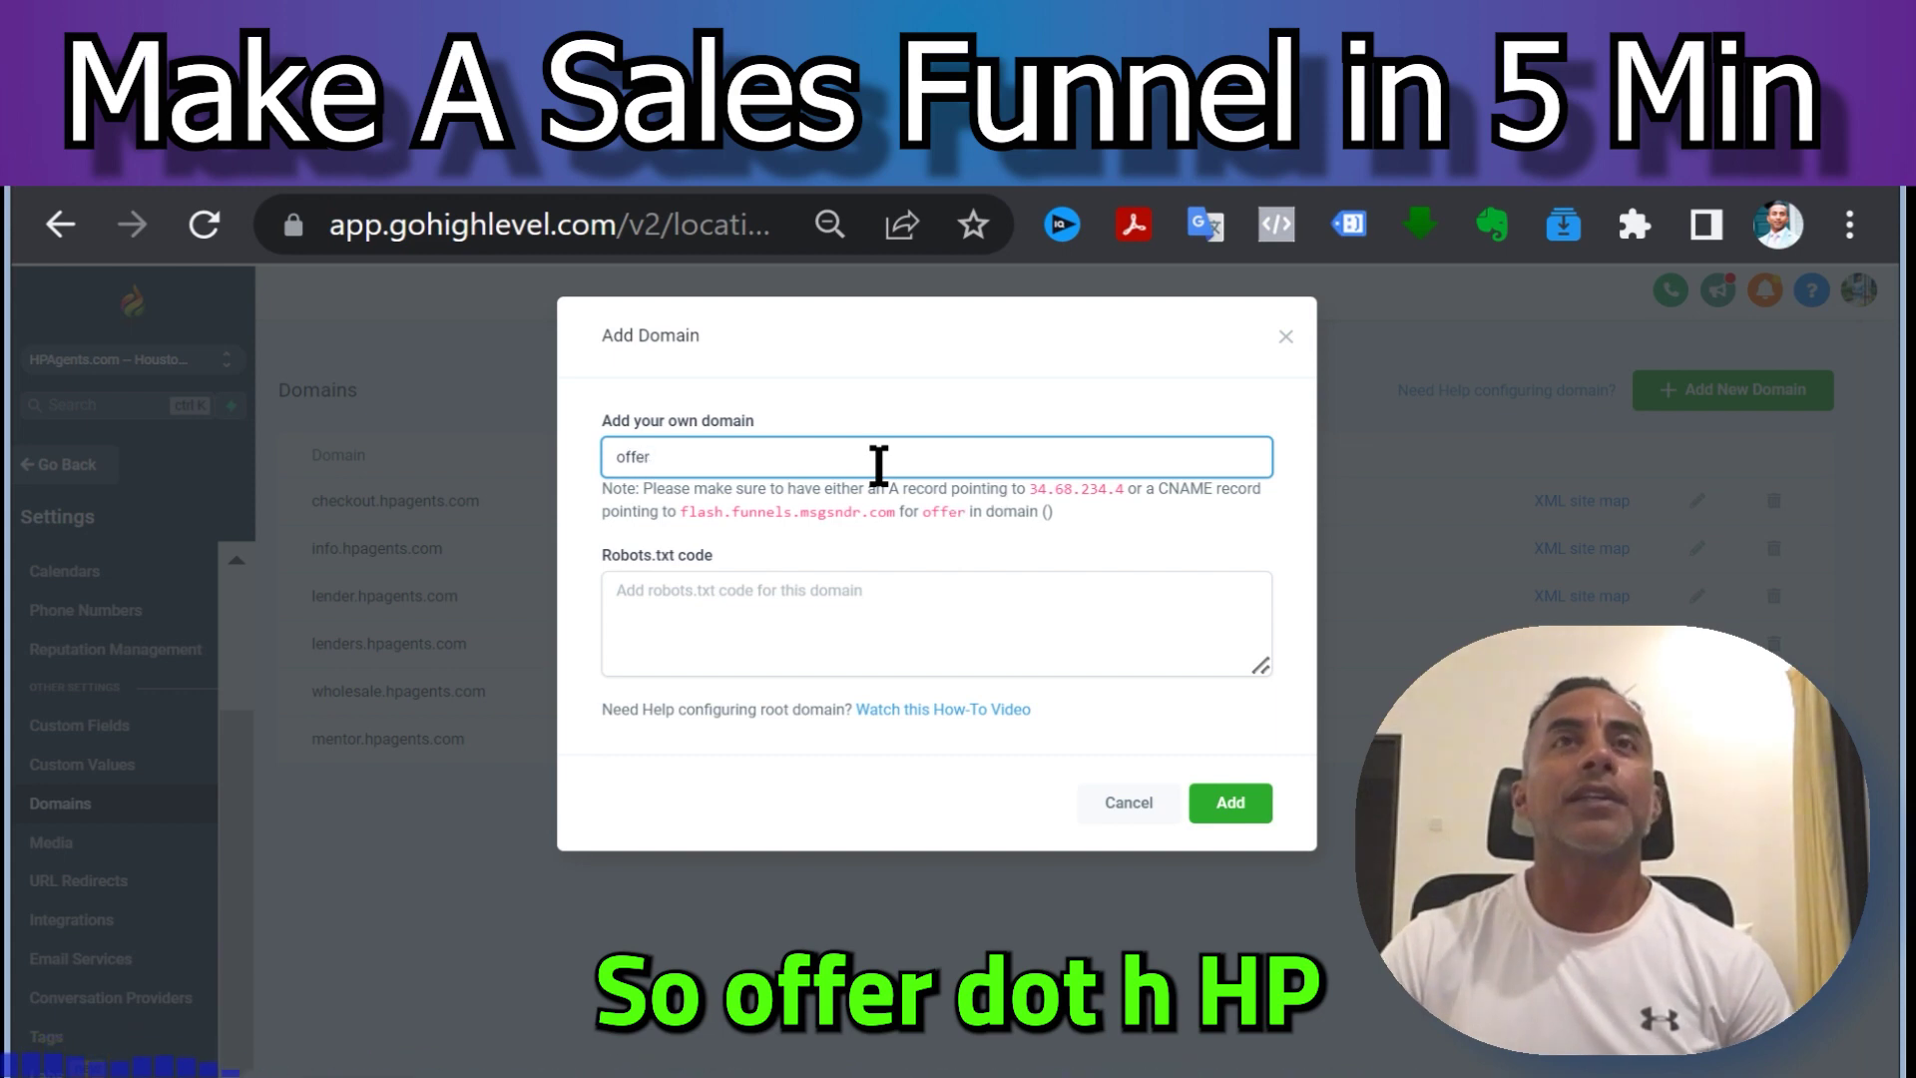
{"action": "type", "text": ".hpagents.com"}
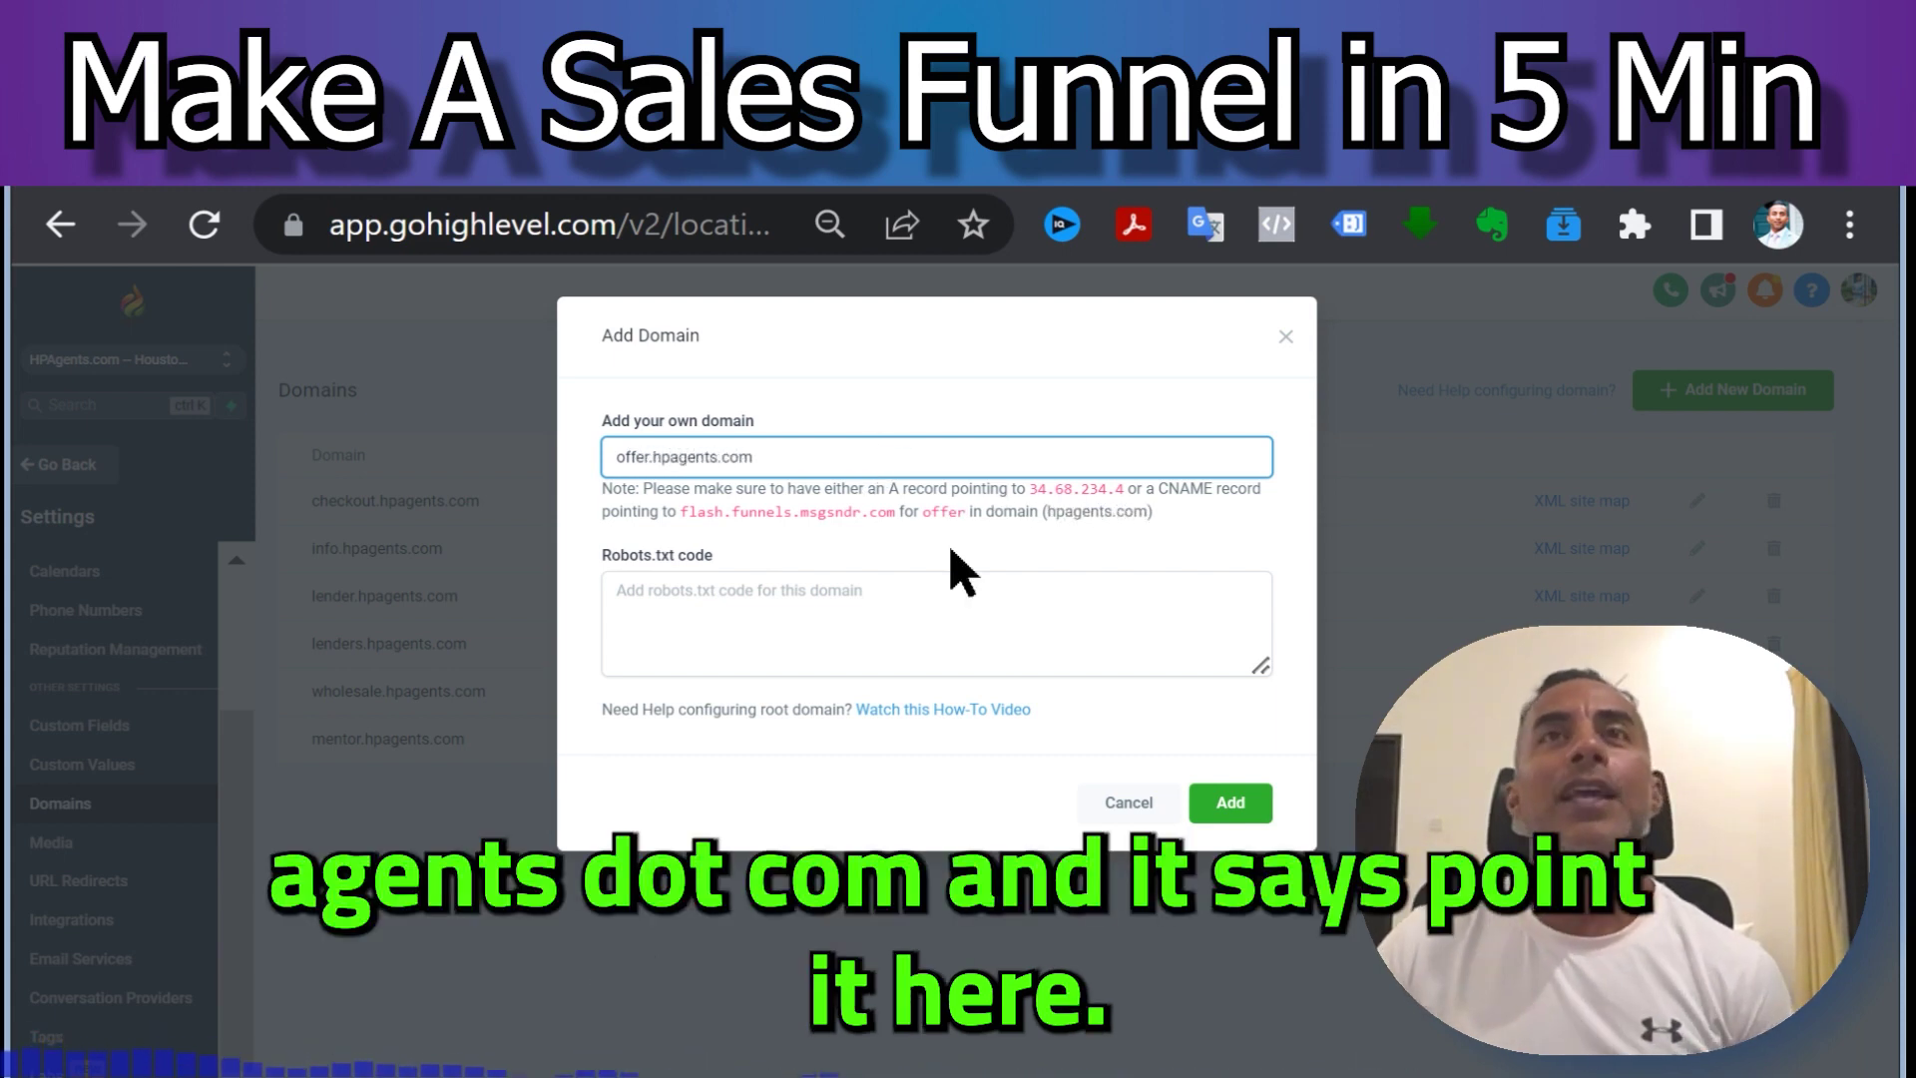
{"action": "left_click_drag", "start_coordinate": [1032, 489], "coordinate": [1126, 477]}
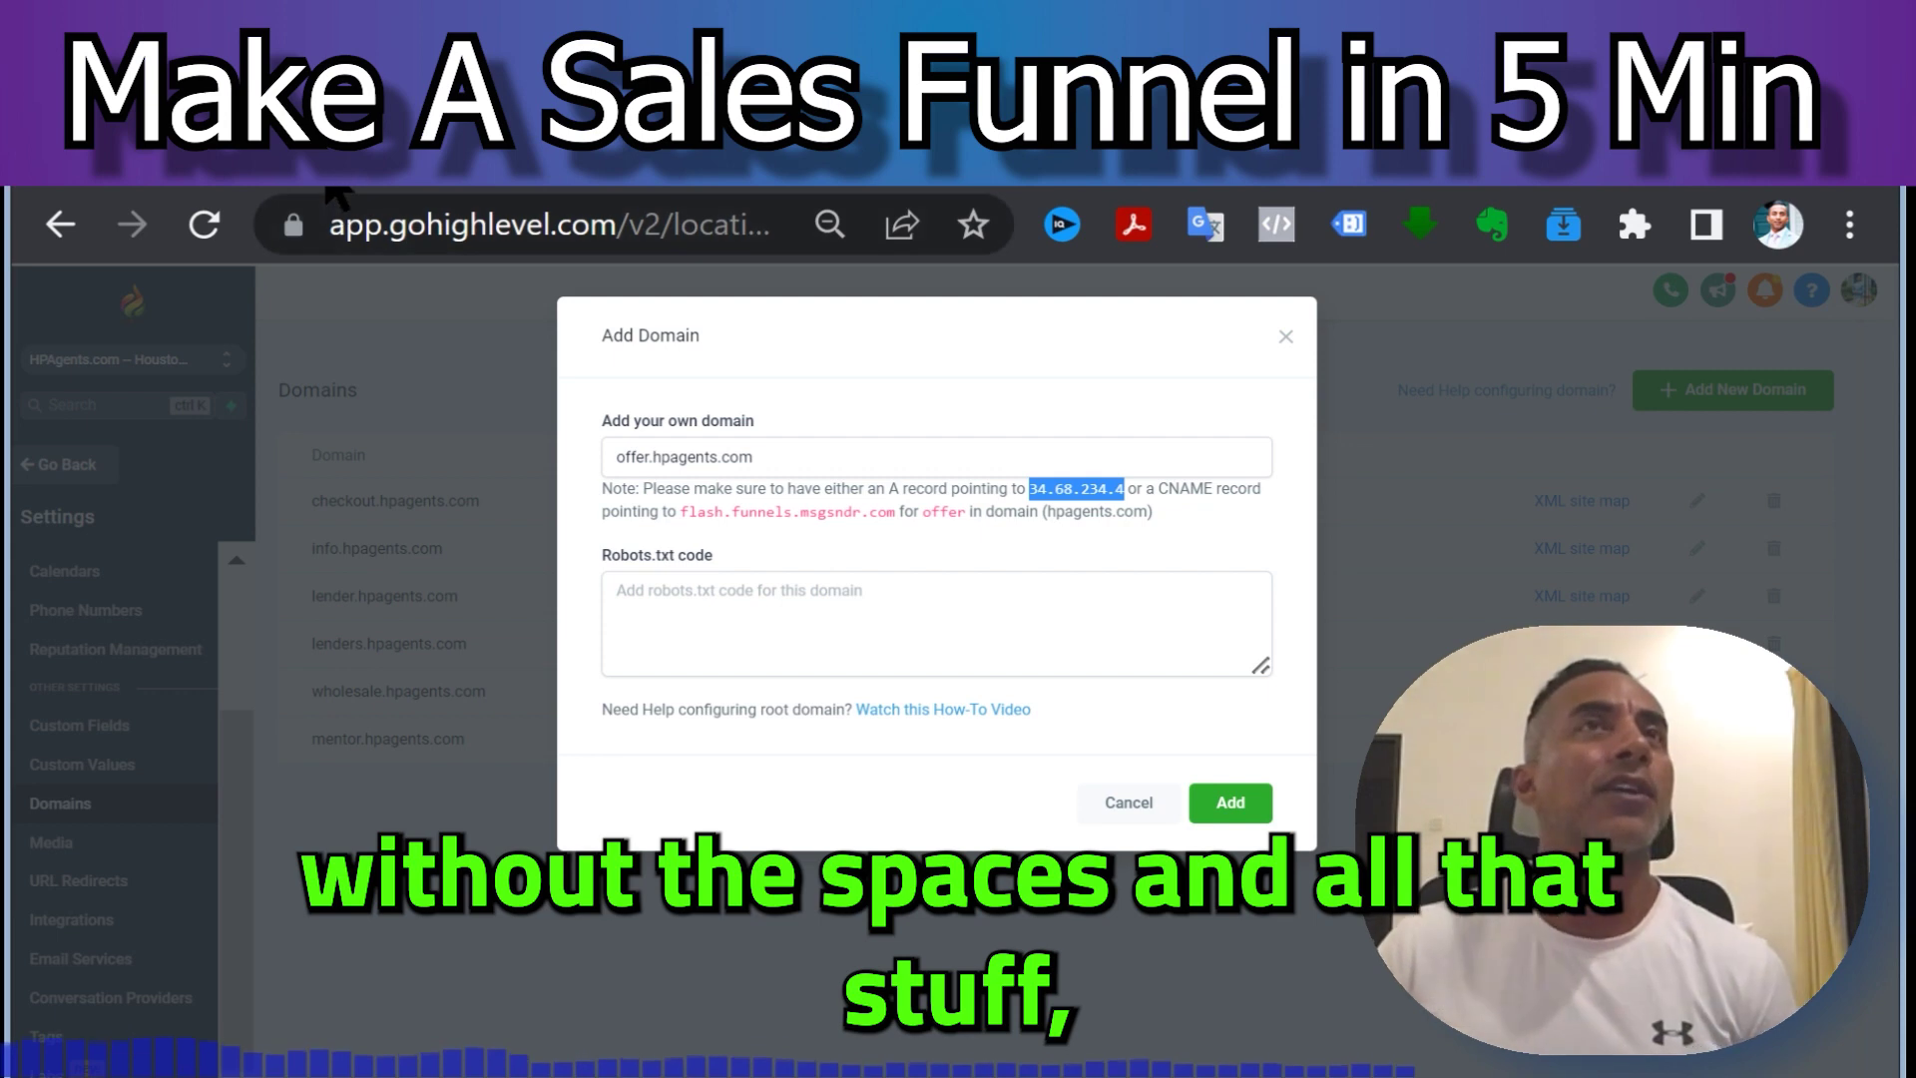
{"action": "left_click", "coordinate": [332, 189]}
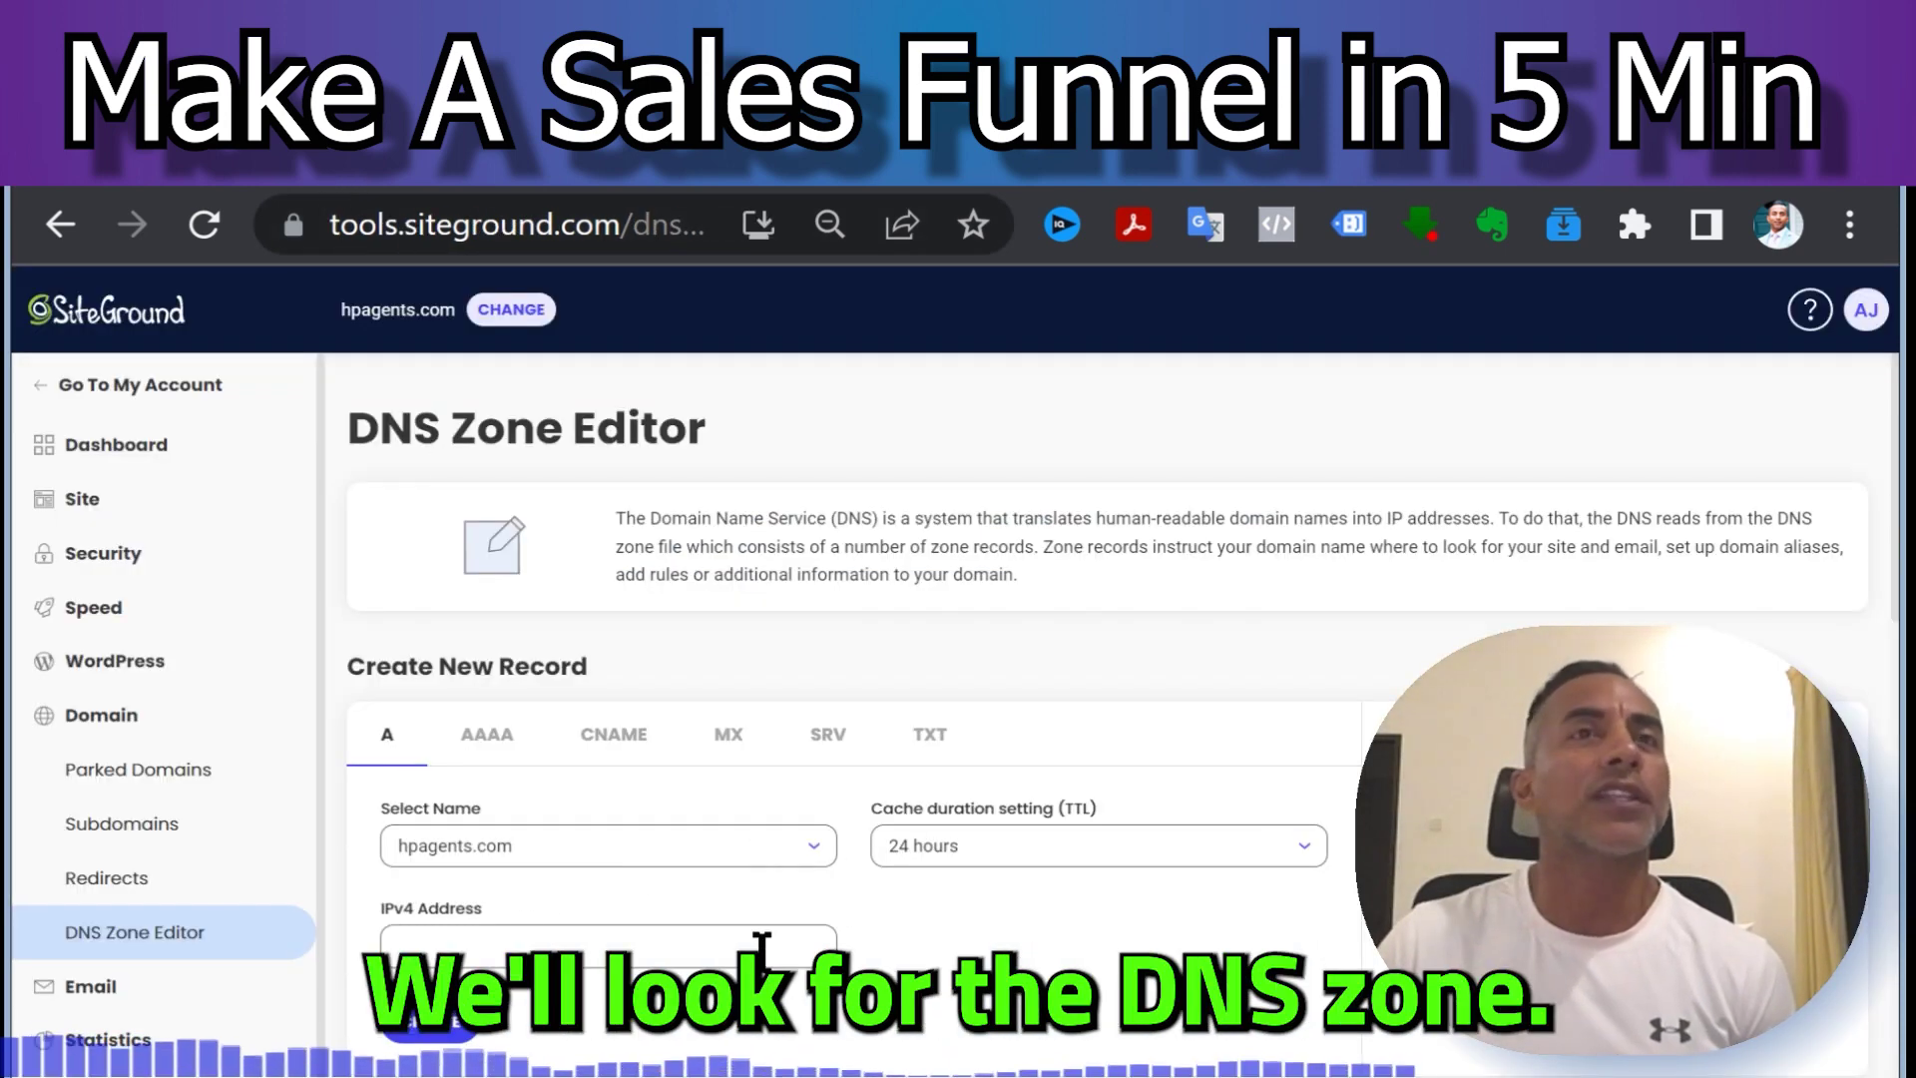
{"action": "scroll", "coordinate": [761, 943], "scroll_direction": "down", "scroll_amount": 6}
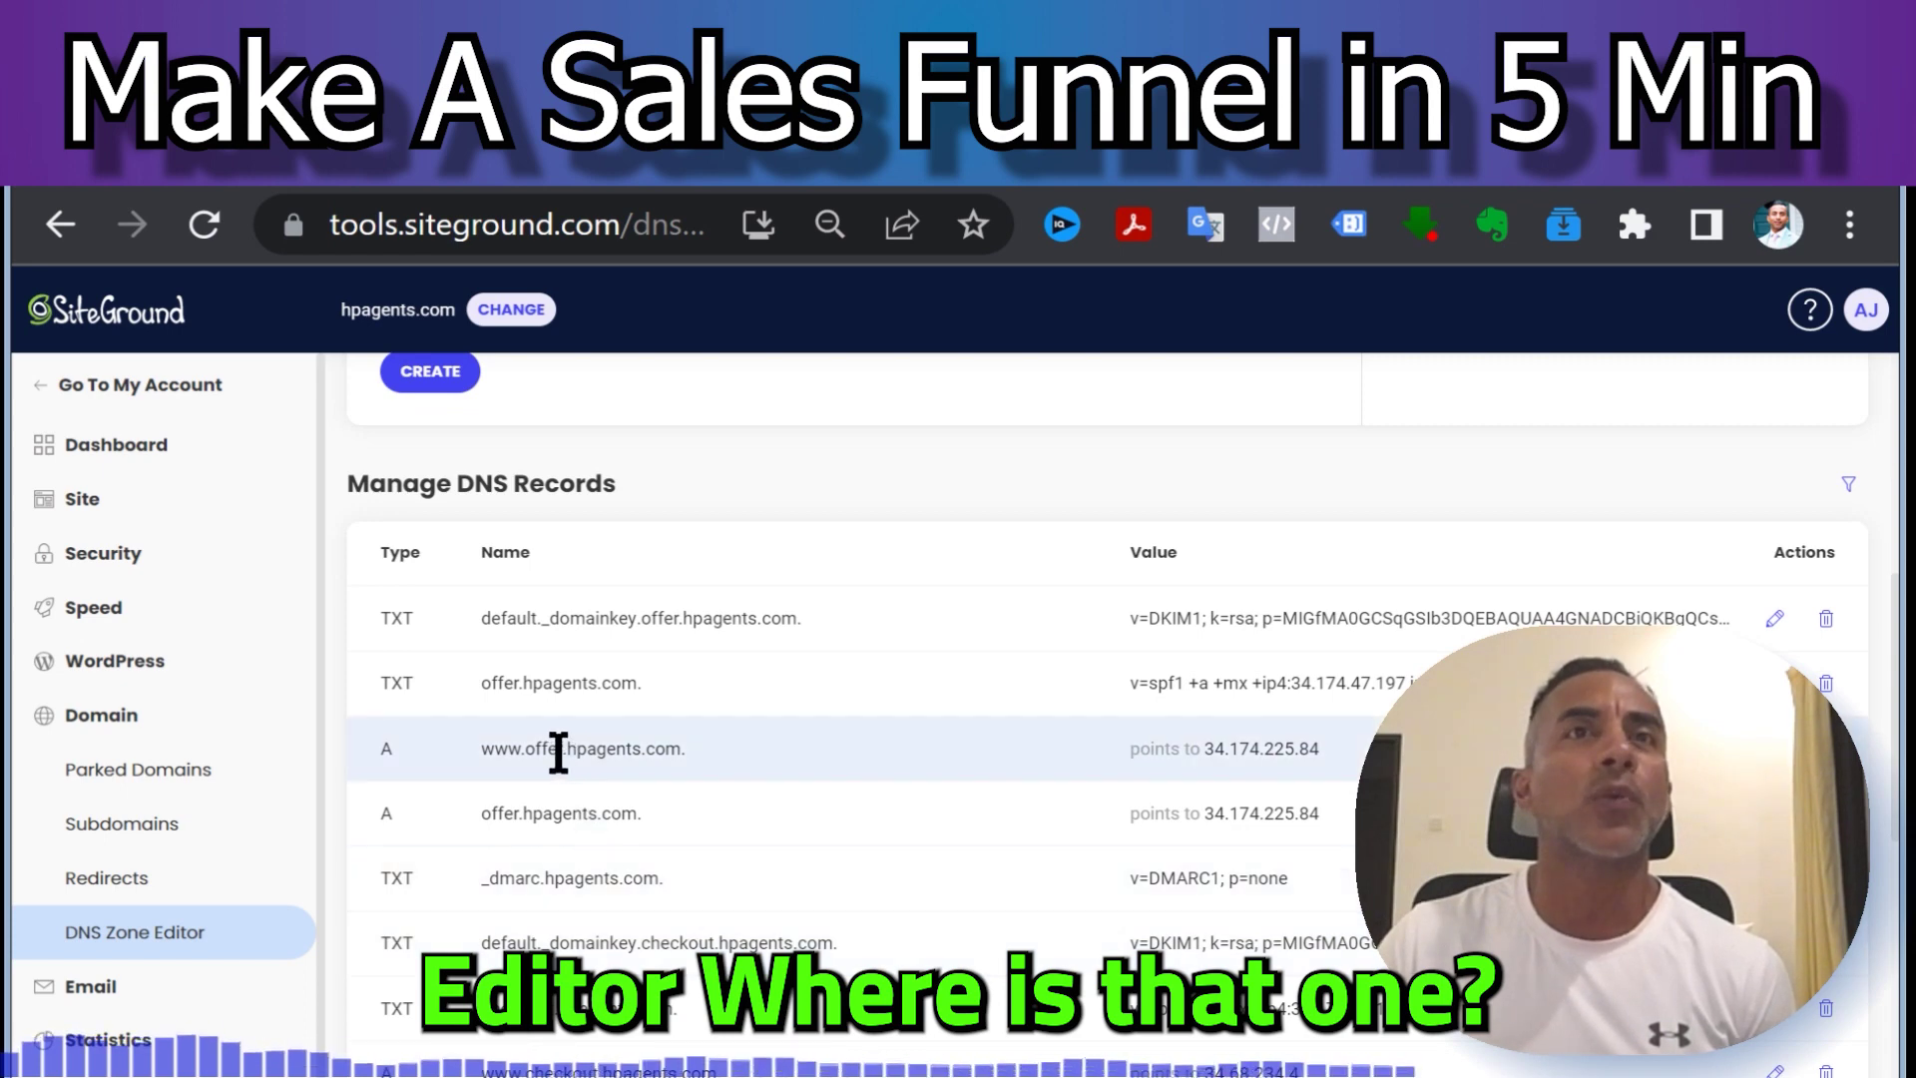
{"action": "left_click", "coordinate": [1775, 749]}
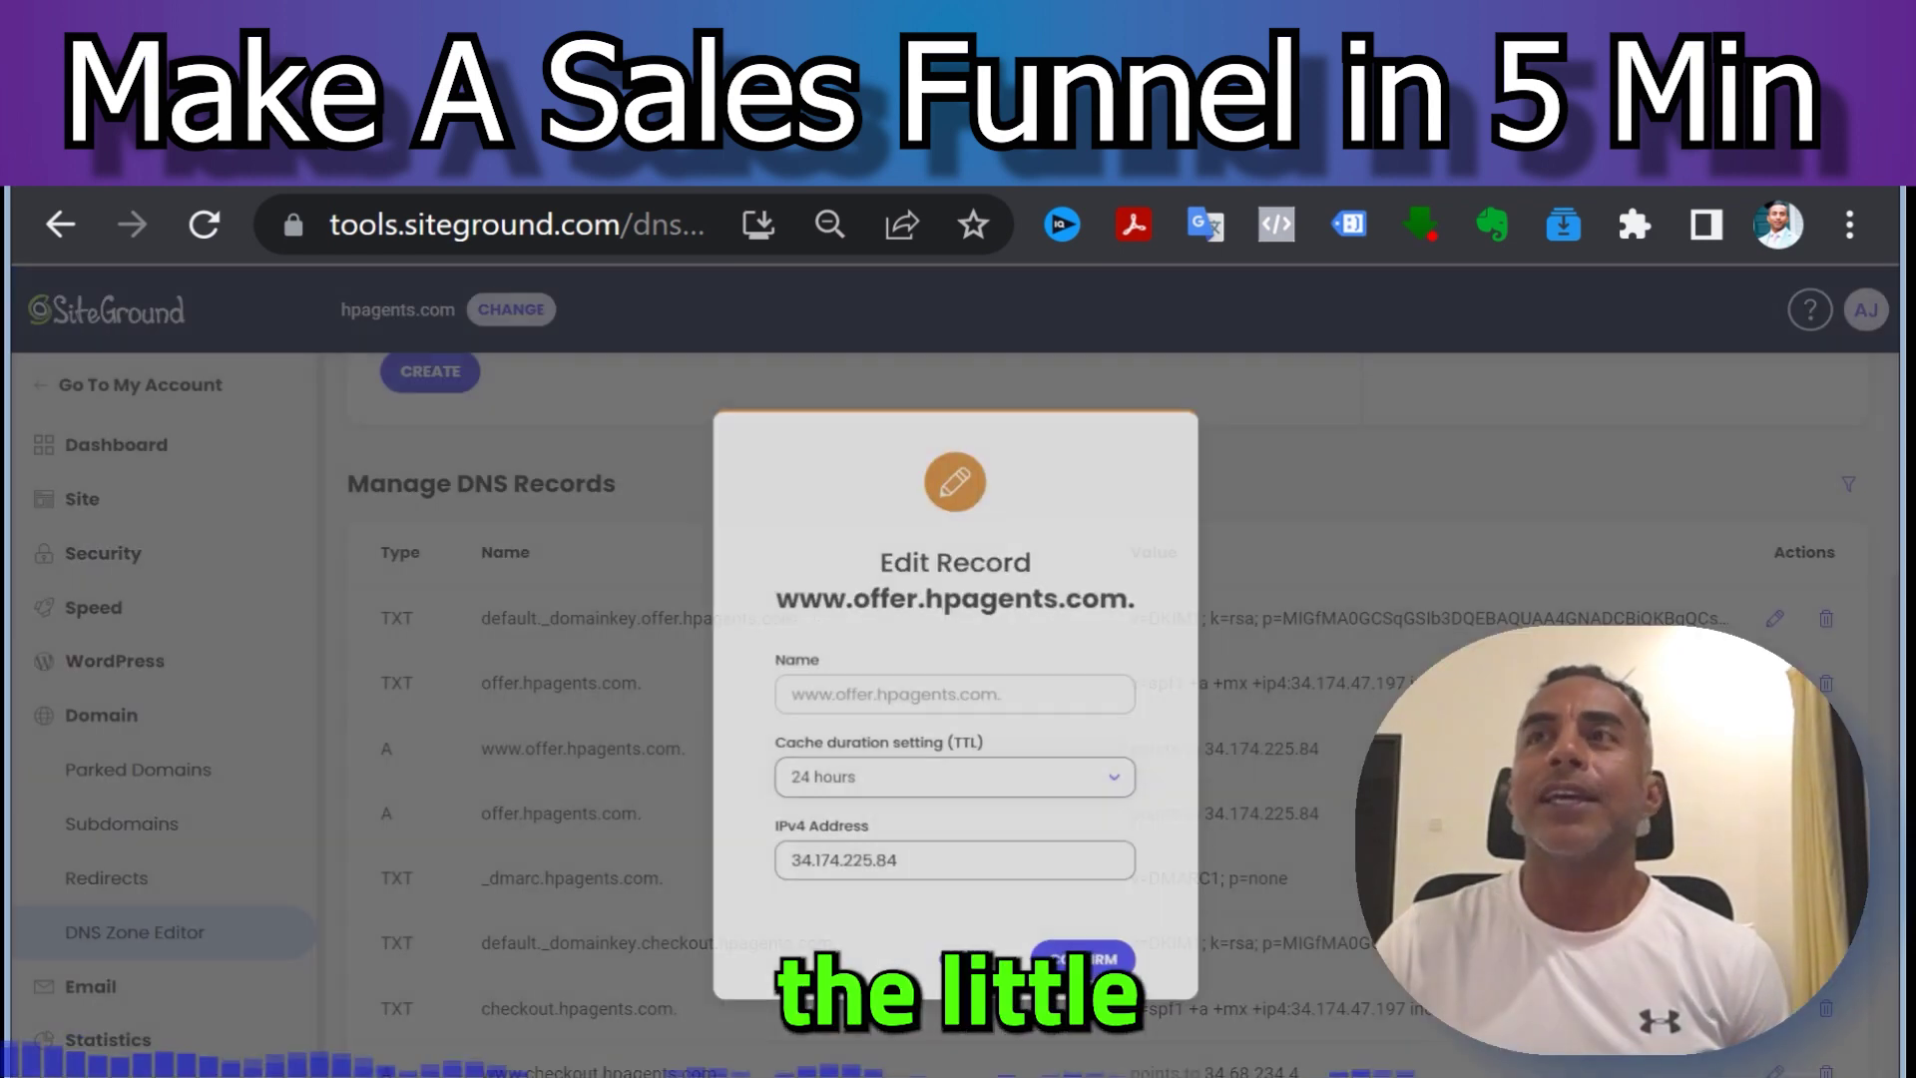
{"action": "left_click", "coordinate": [945, 782]}
{"action": "left_click", "coordinate": [933, 820]}
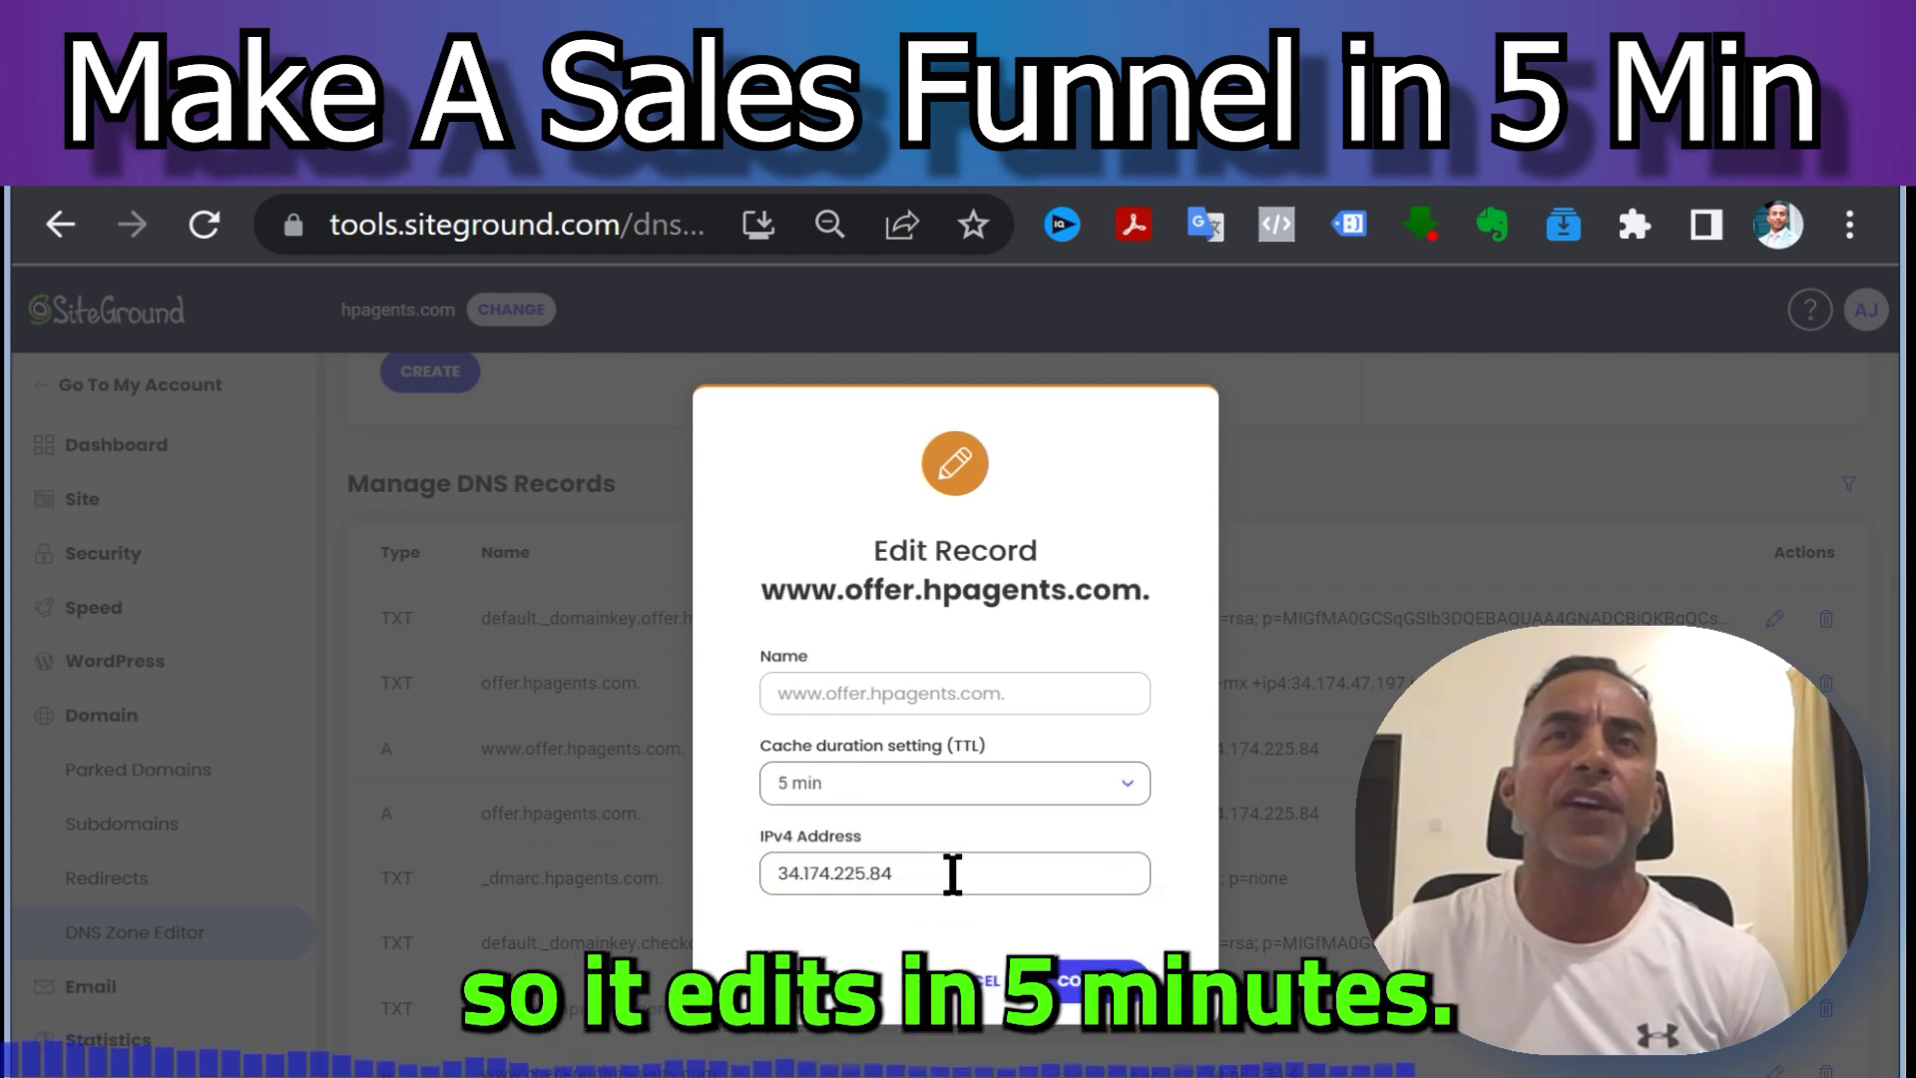
{"action": "left_click_drag", "start_coordinate": [949, 872], "coordinate": [778, 875]}
{"action": "left_click", "coordinate": [1108, 983]}
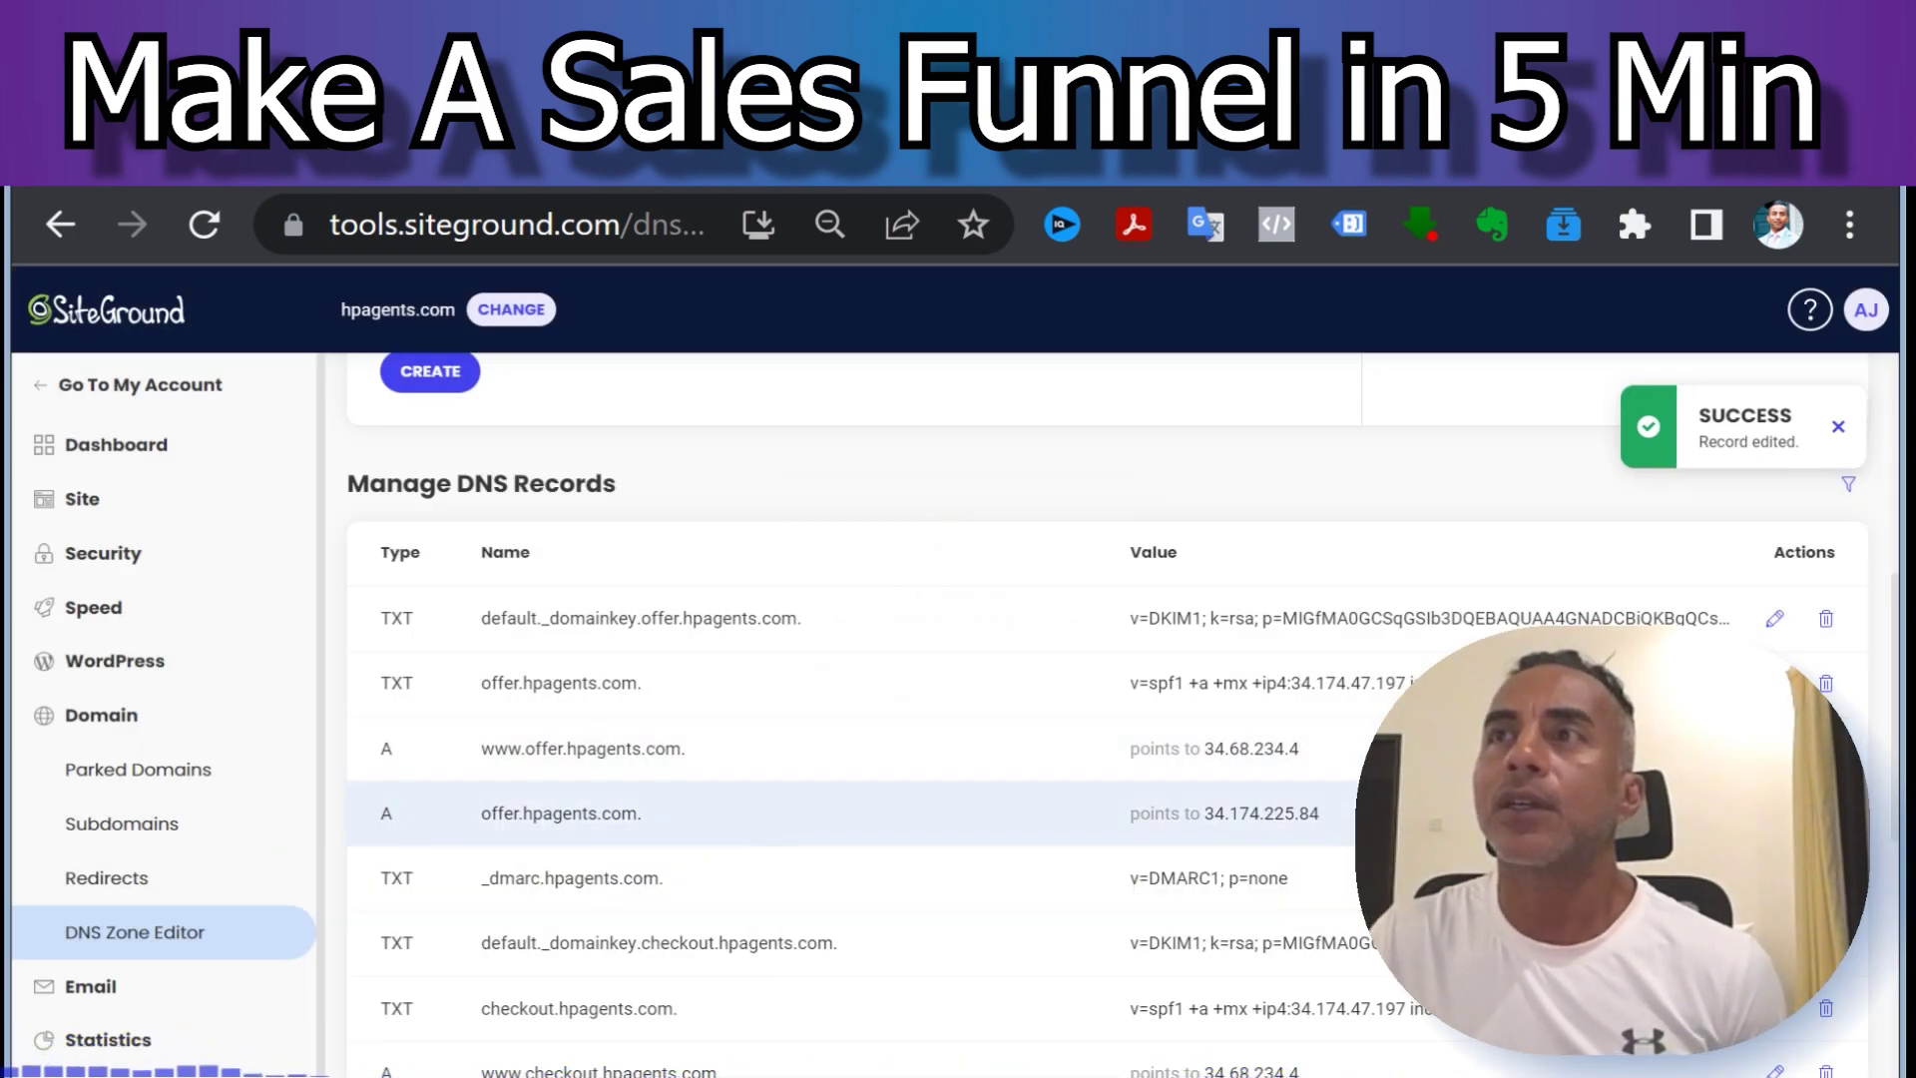
Step: Give the offer.hpagents.com A record a 5-minute TTL and the 34.68.234.4 address
{"action": "left_click", "coordinate": [1775, 814]}
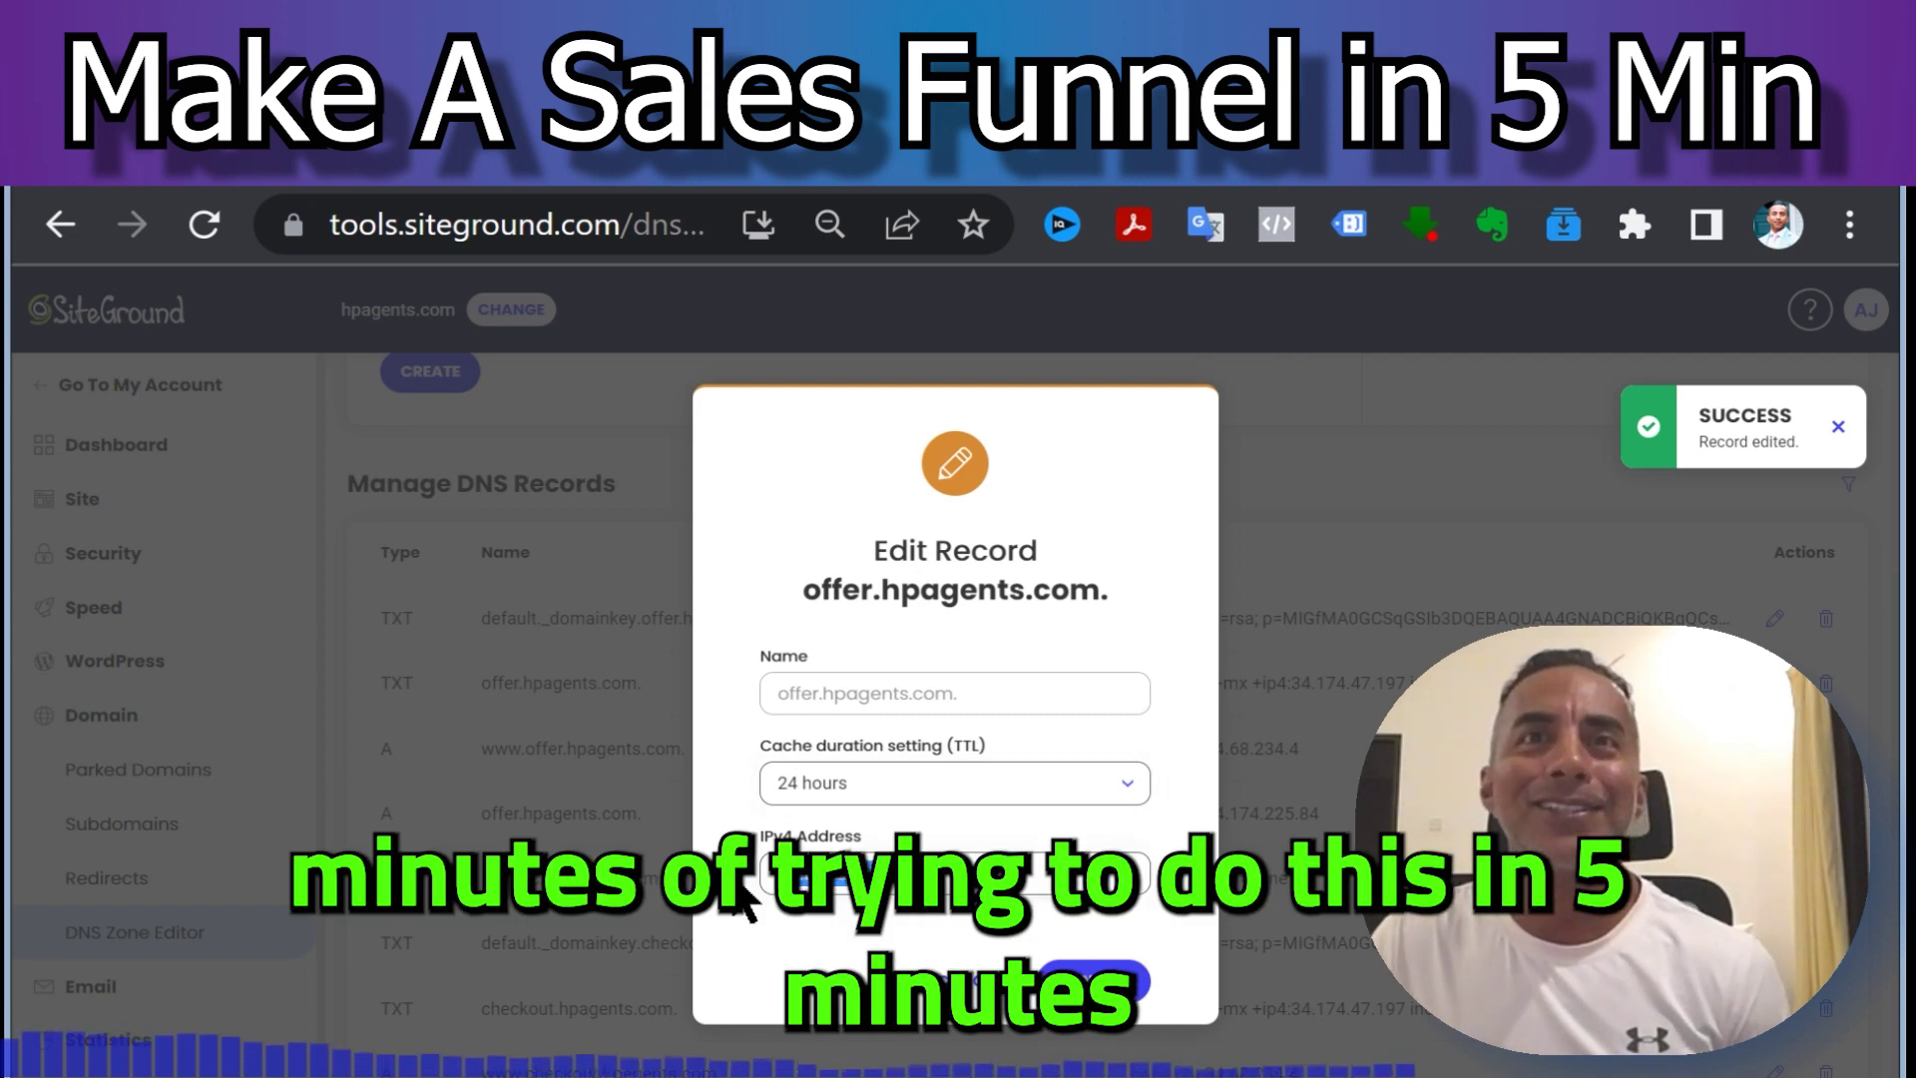
{"action": "left_click", "coordinate": [881, 789]}
{"action": "scroll", "coordinate": [925, 910], "scroll_direction": "up", "scroll_amount": 2}
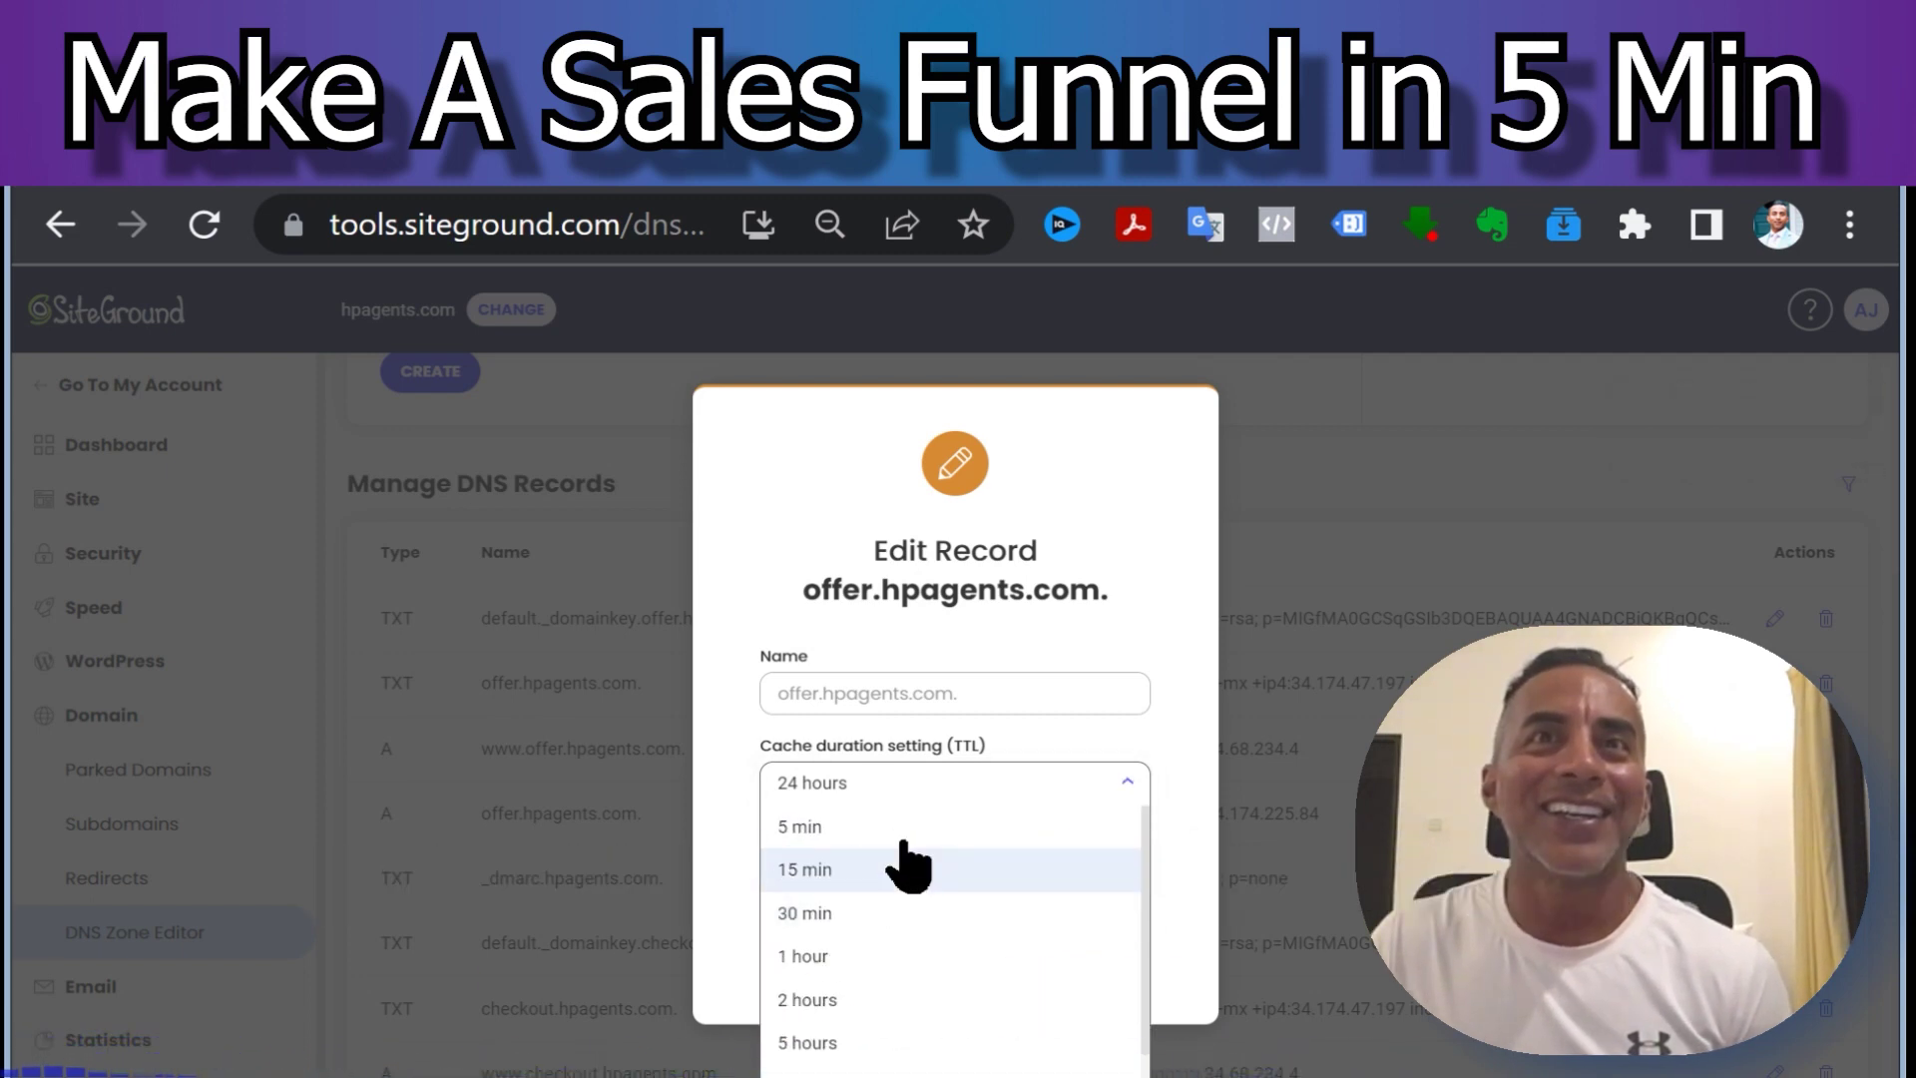
{"action": "left_click", "coordinate": [911, 823]}
{"action": "left_click", "coordinate": [1113, 983]}
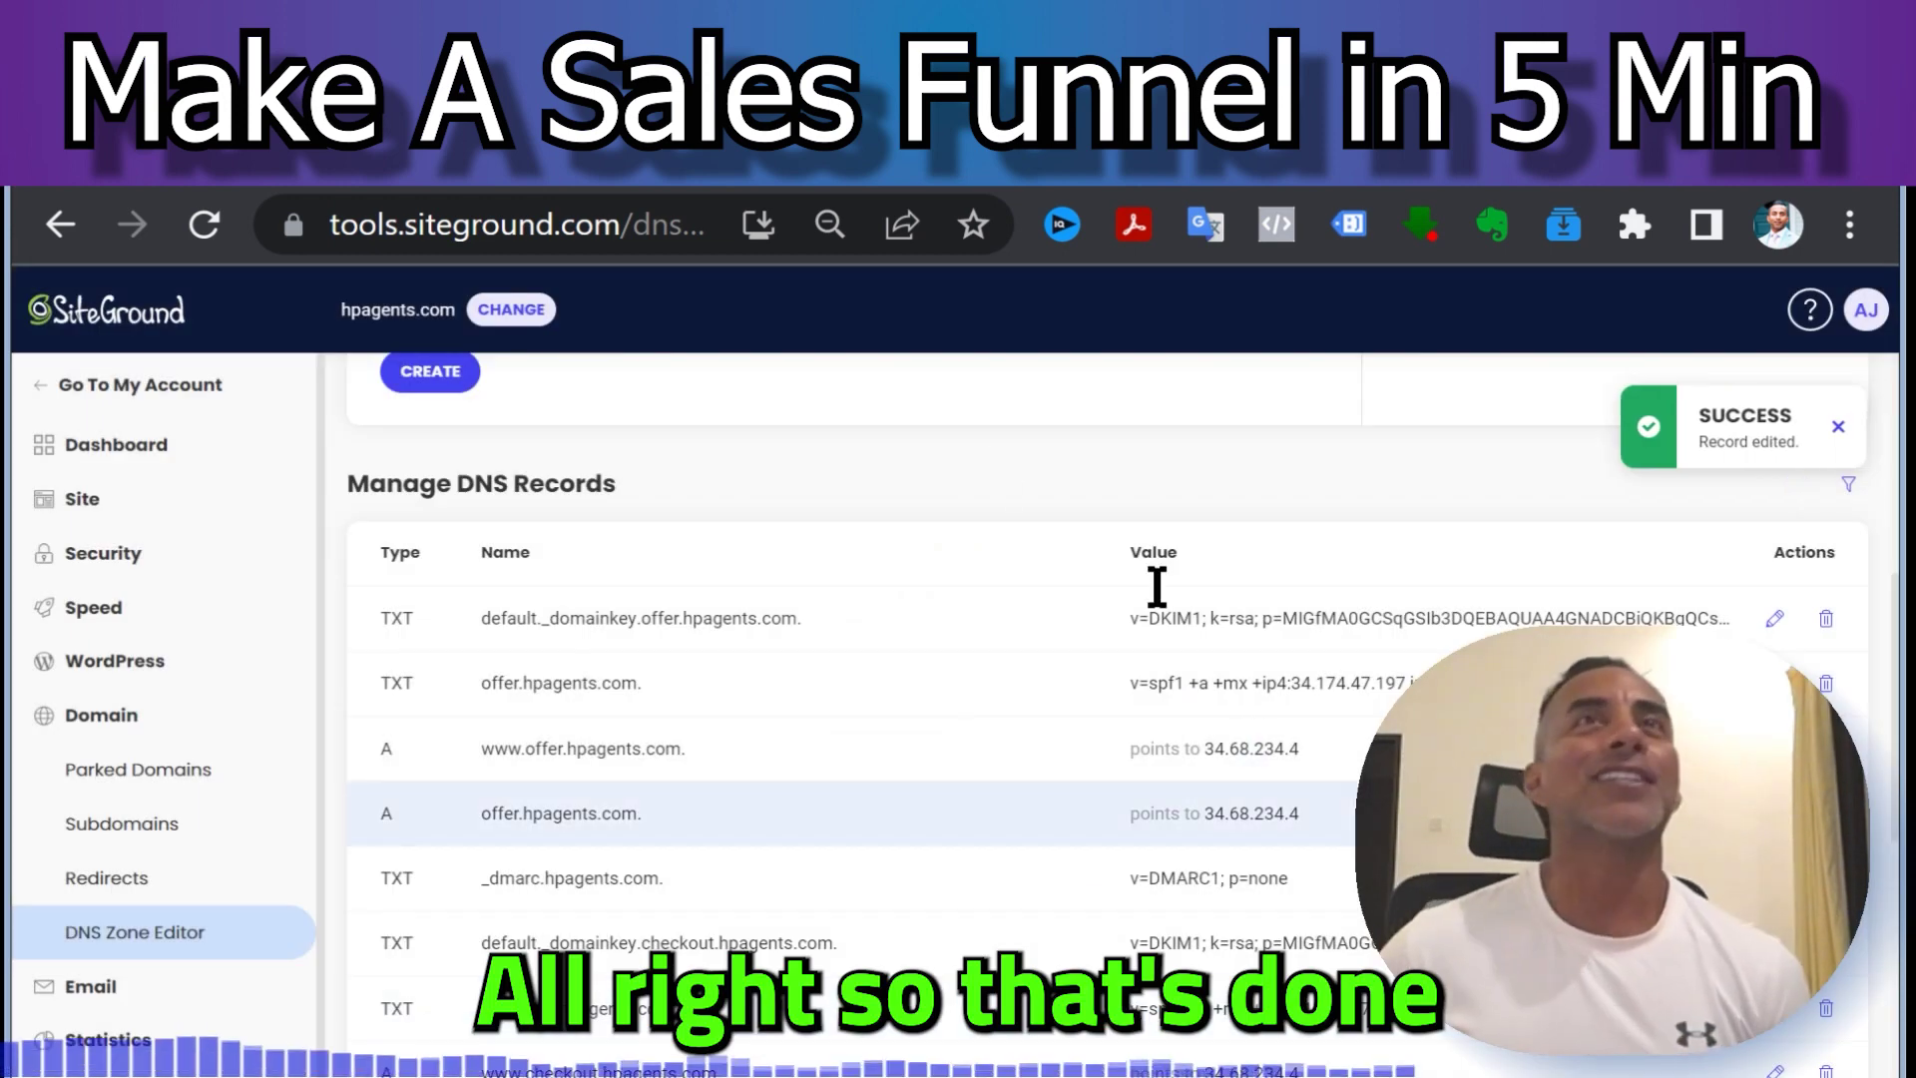
{"action": "left_click", "coordinate": [539, 183]}
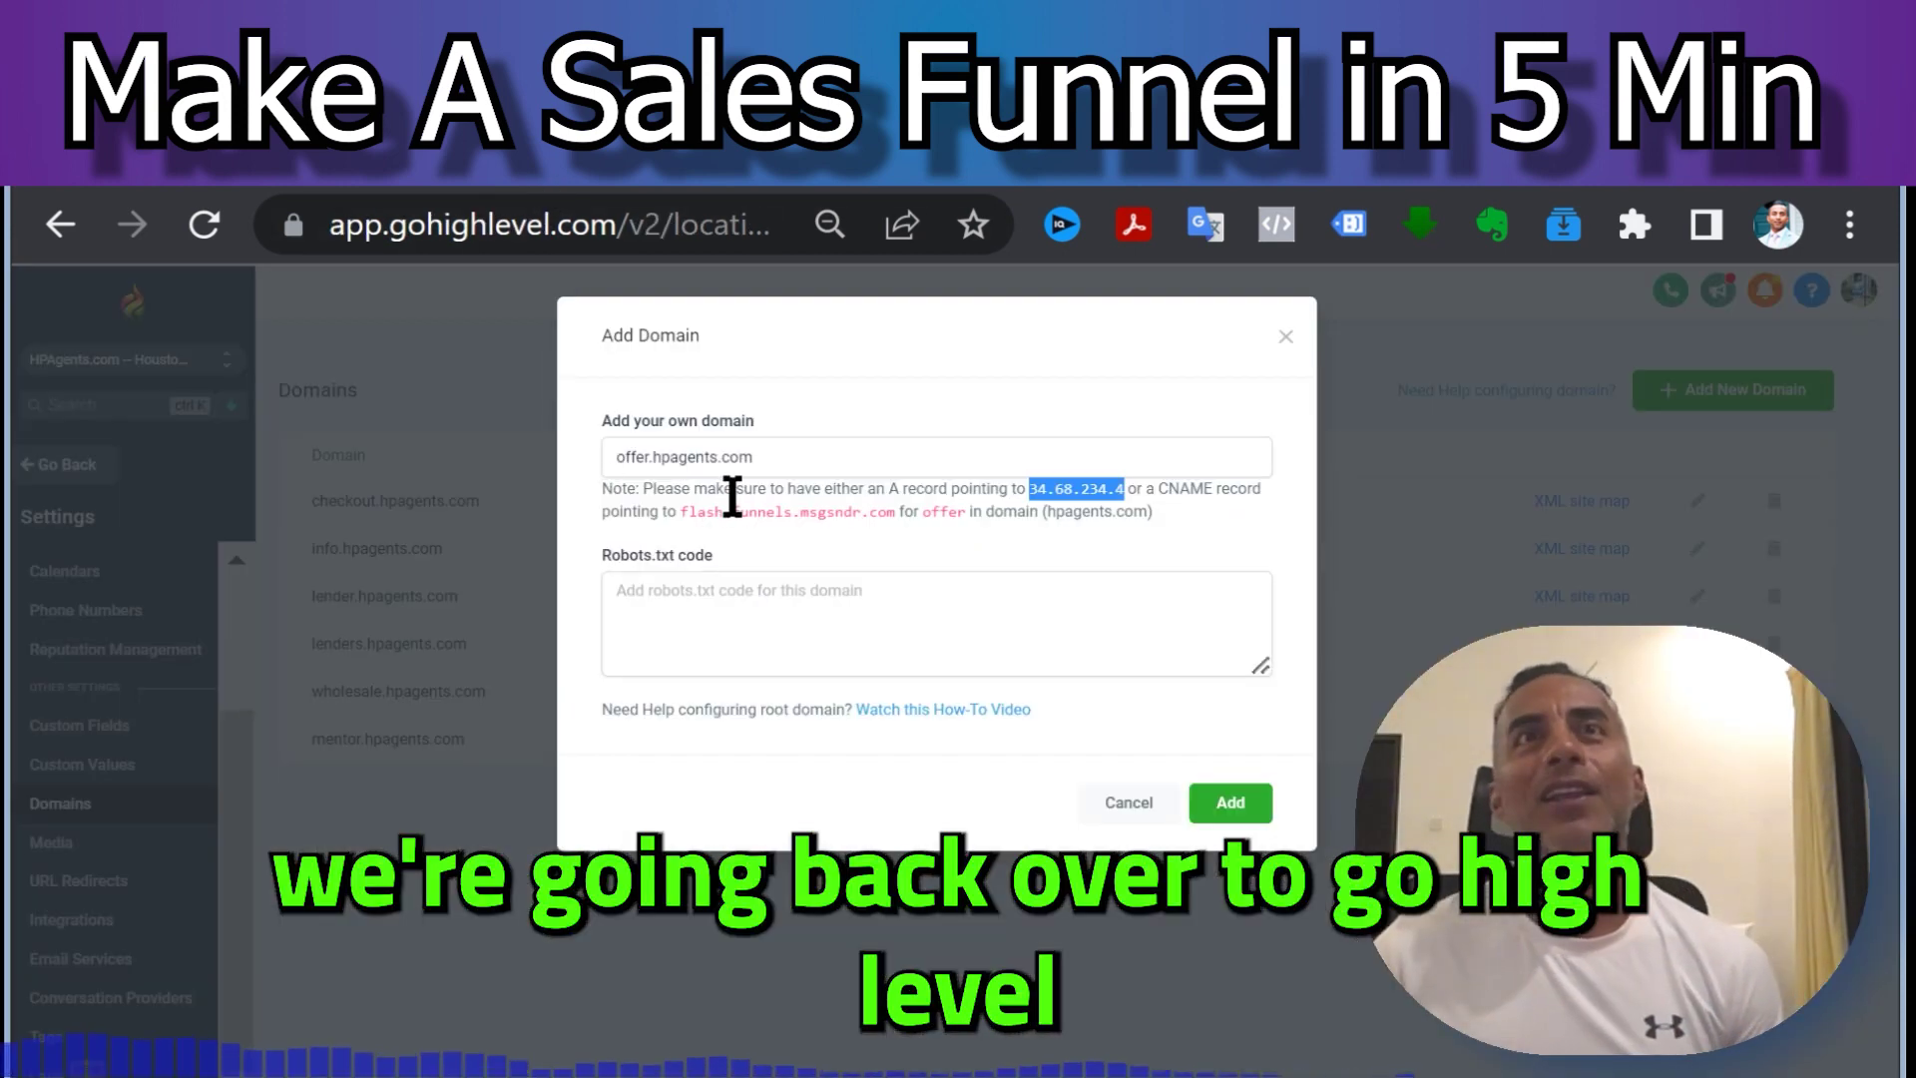
Step: Add offer.hpagents.com as a domain in the Add Domain dialog
{"action": "left_click", "coordinate": [807, 504]}
{"action": "left_click", "coordinate": [910, 629]}
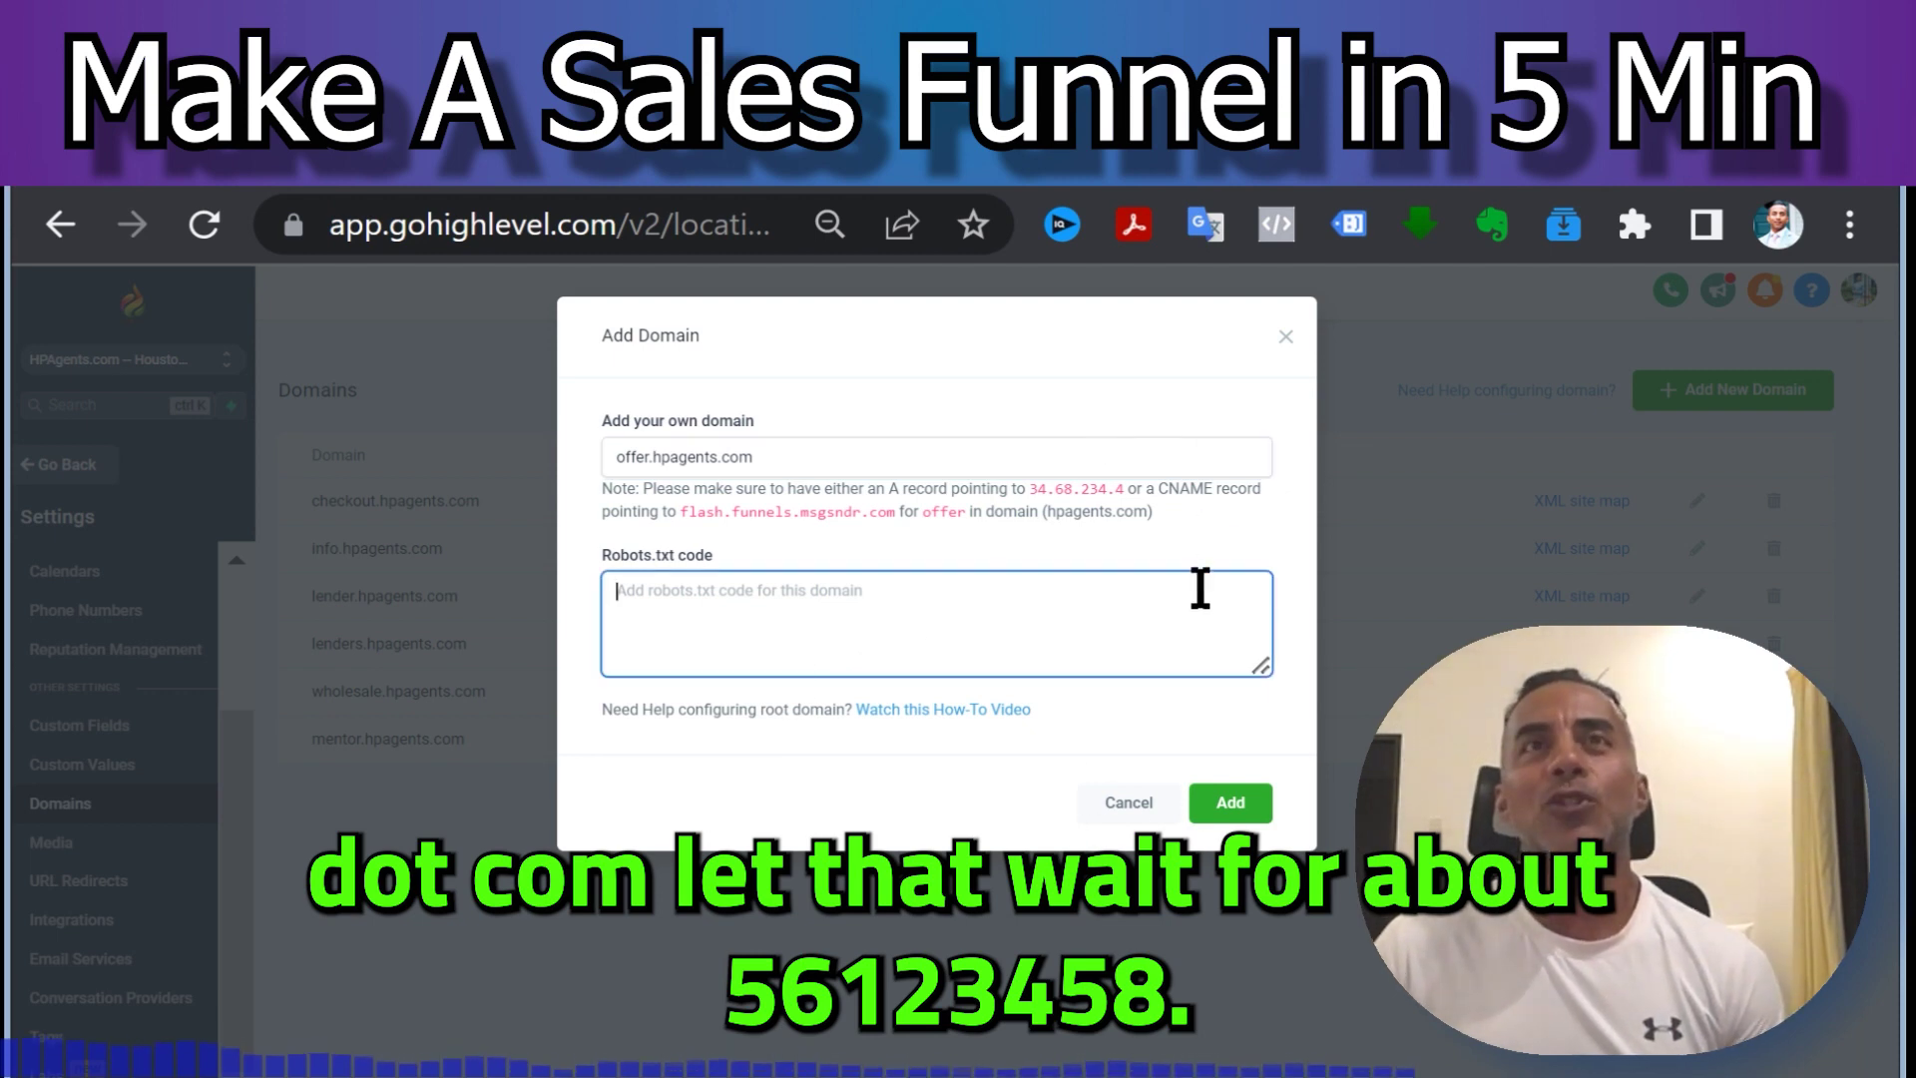
{"action": "left_click", "coordinate": [1237, 807]}
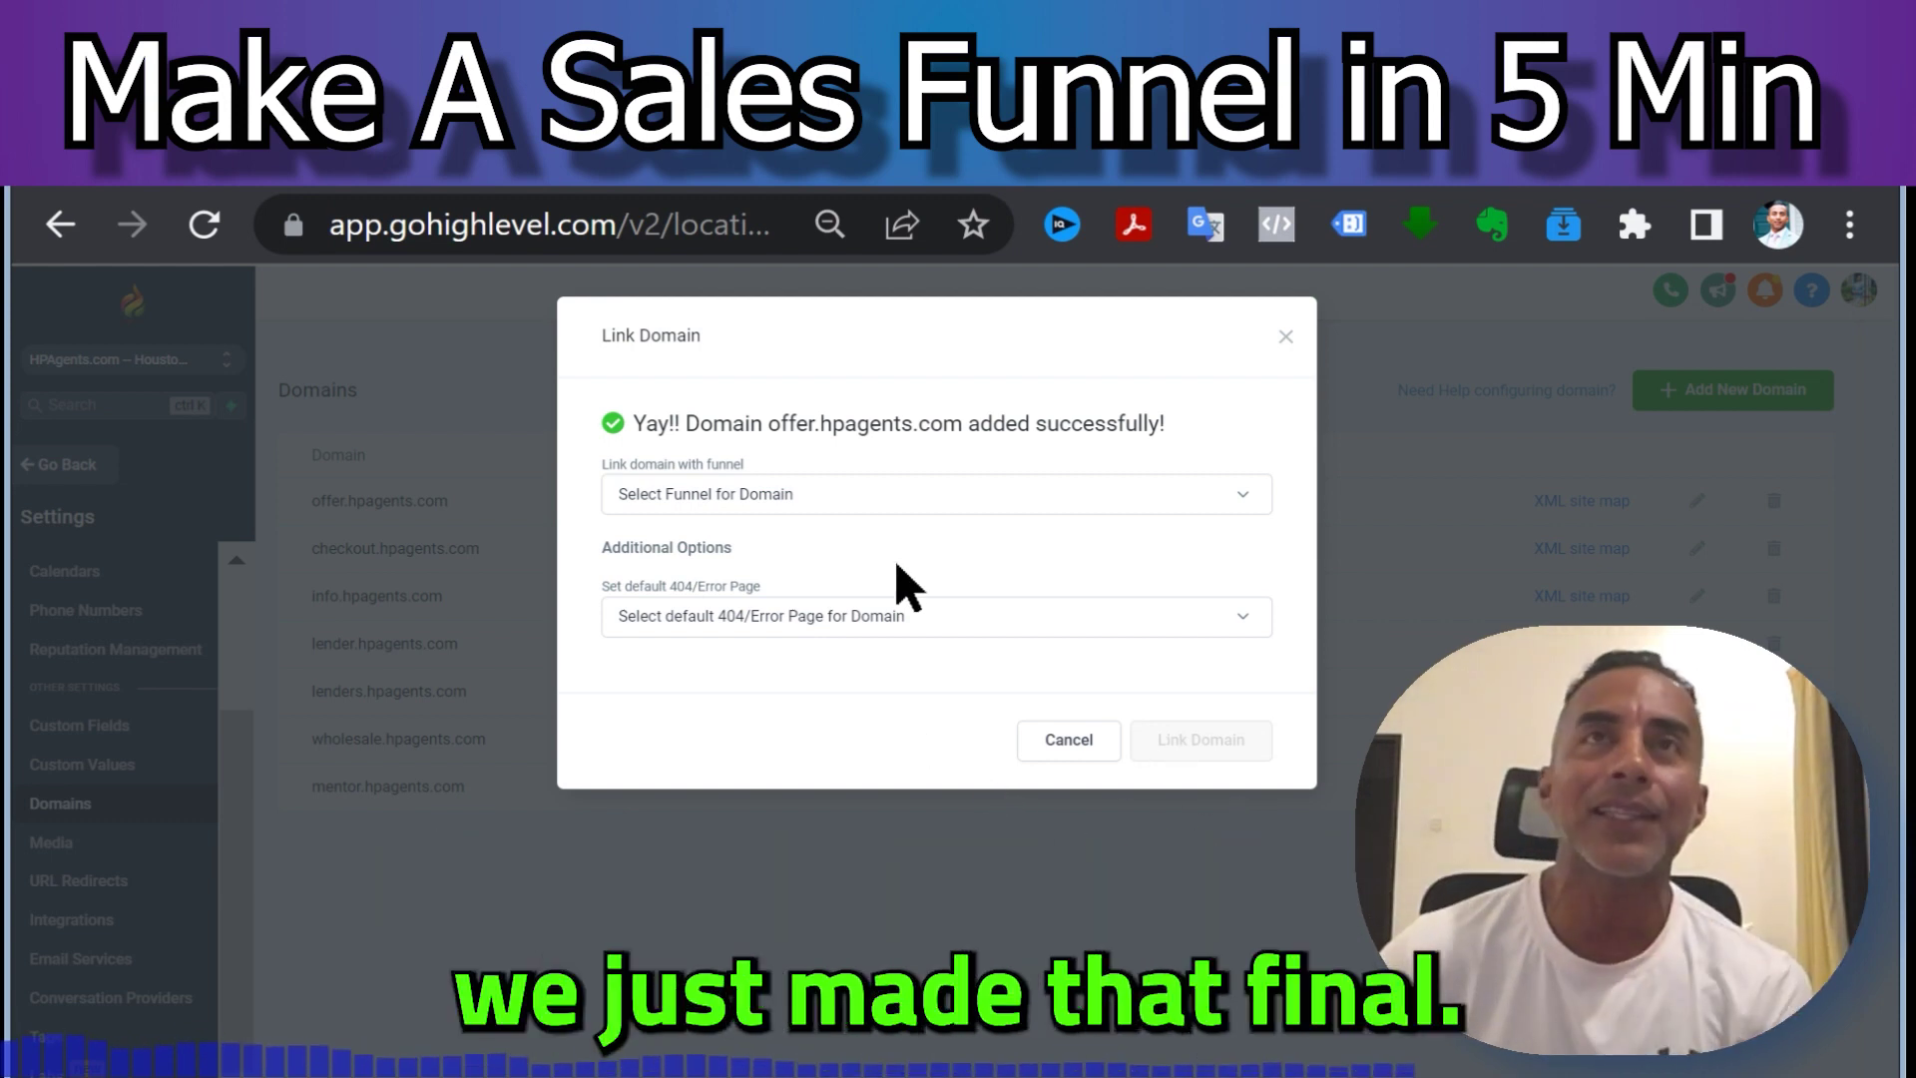
Step: Link the domain to the Digital Marketing-006-2.0 funnel with Home as the default step
{"action": "left_click", "coordinate": [883, 504]}
{"action": "left_click", "coordinate": [866, 542]}
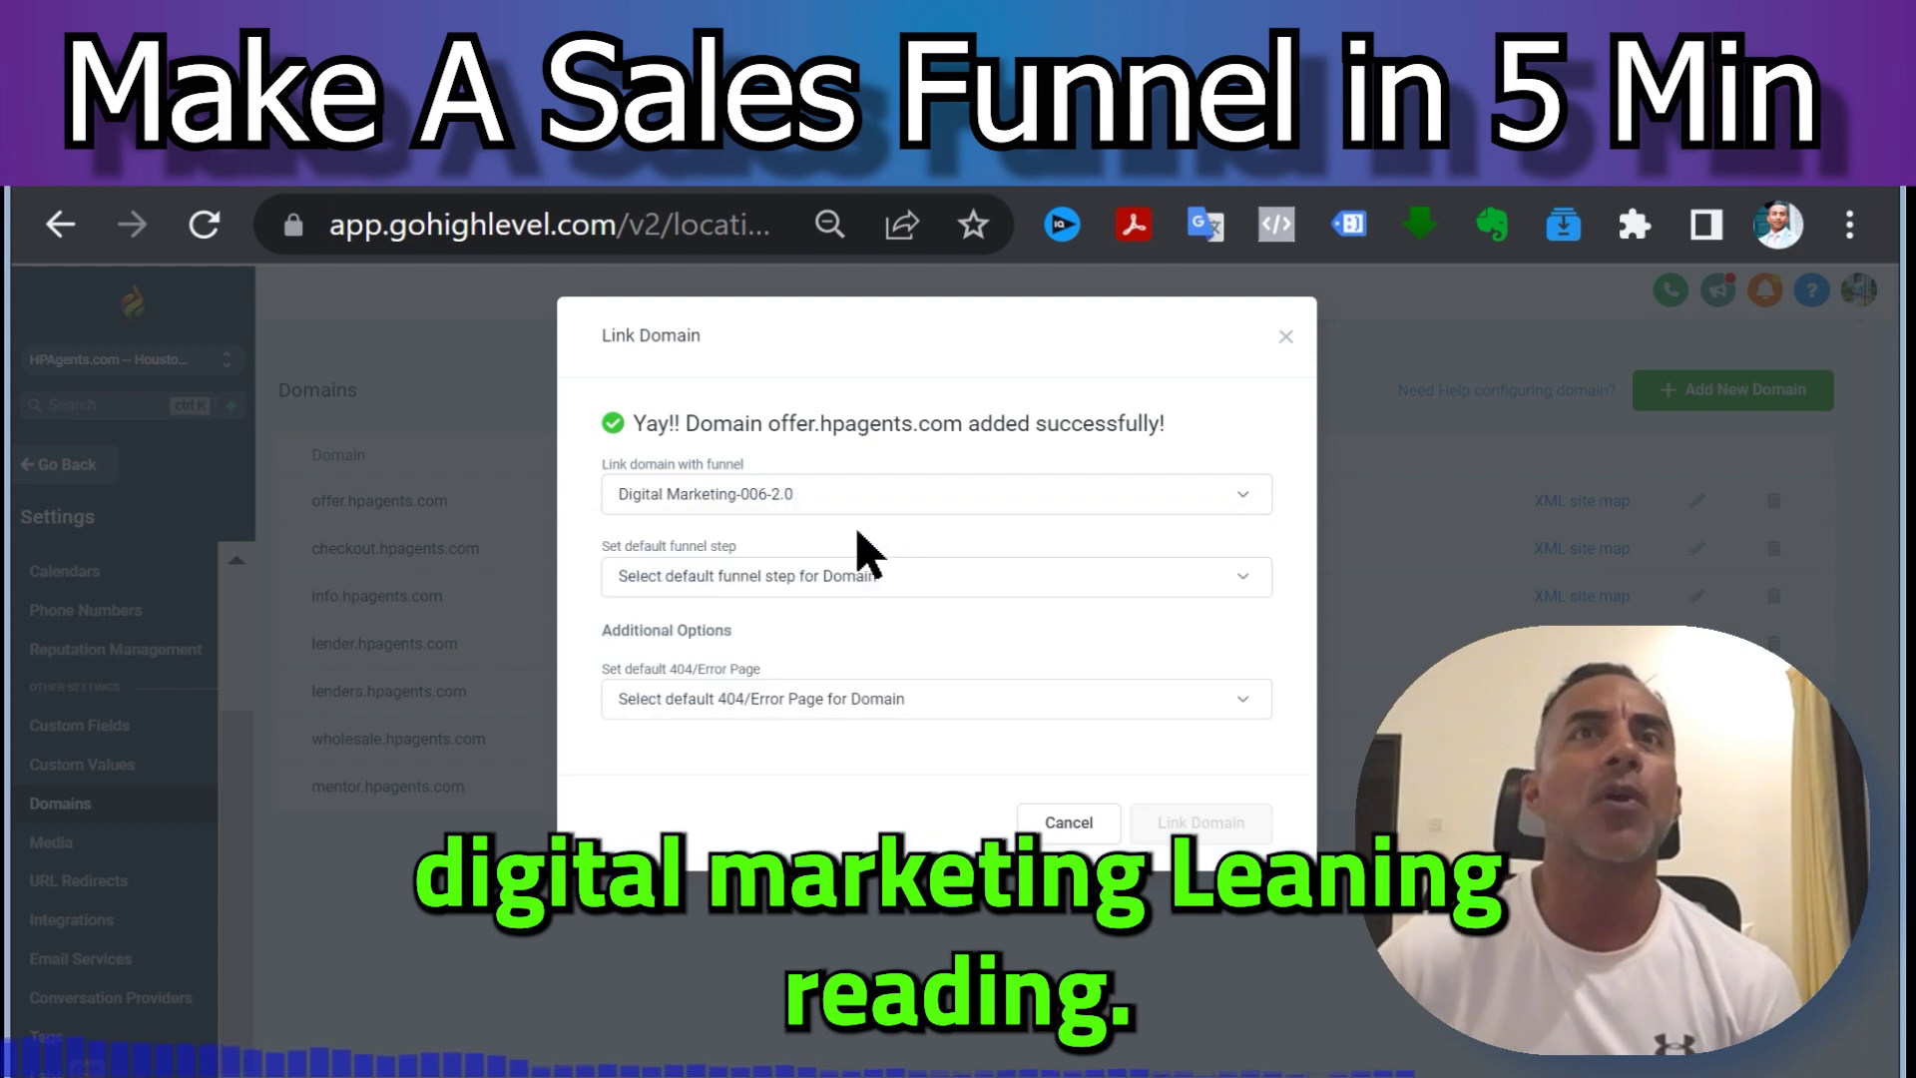
{"action": "left_click", "coordinate": [876, 575]}
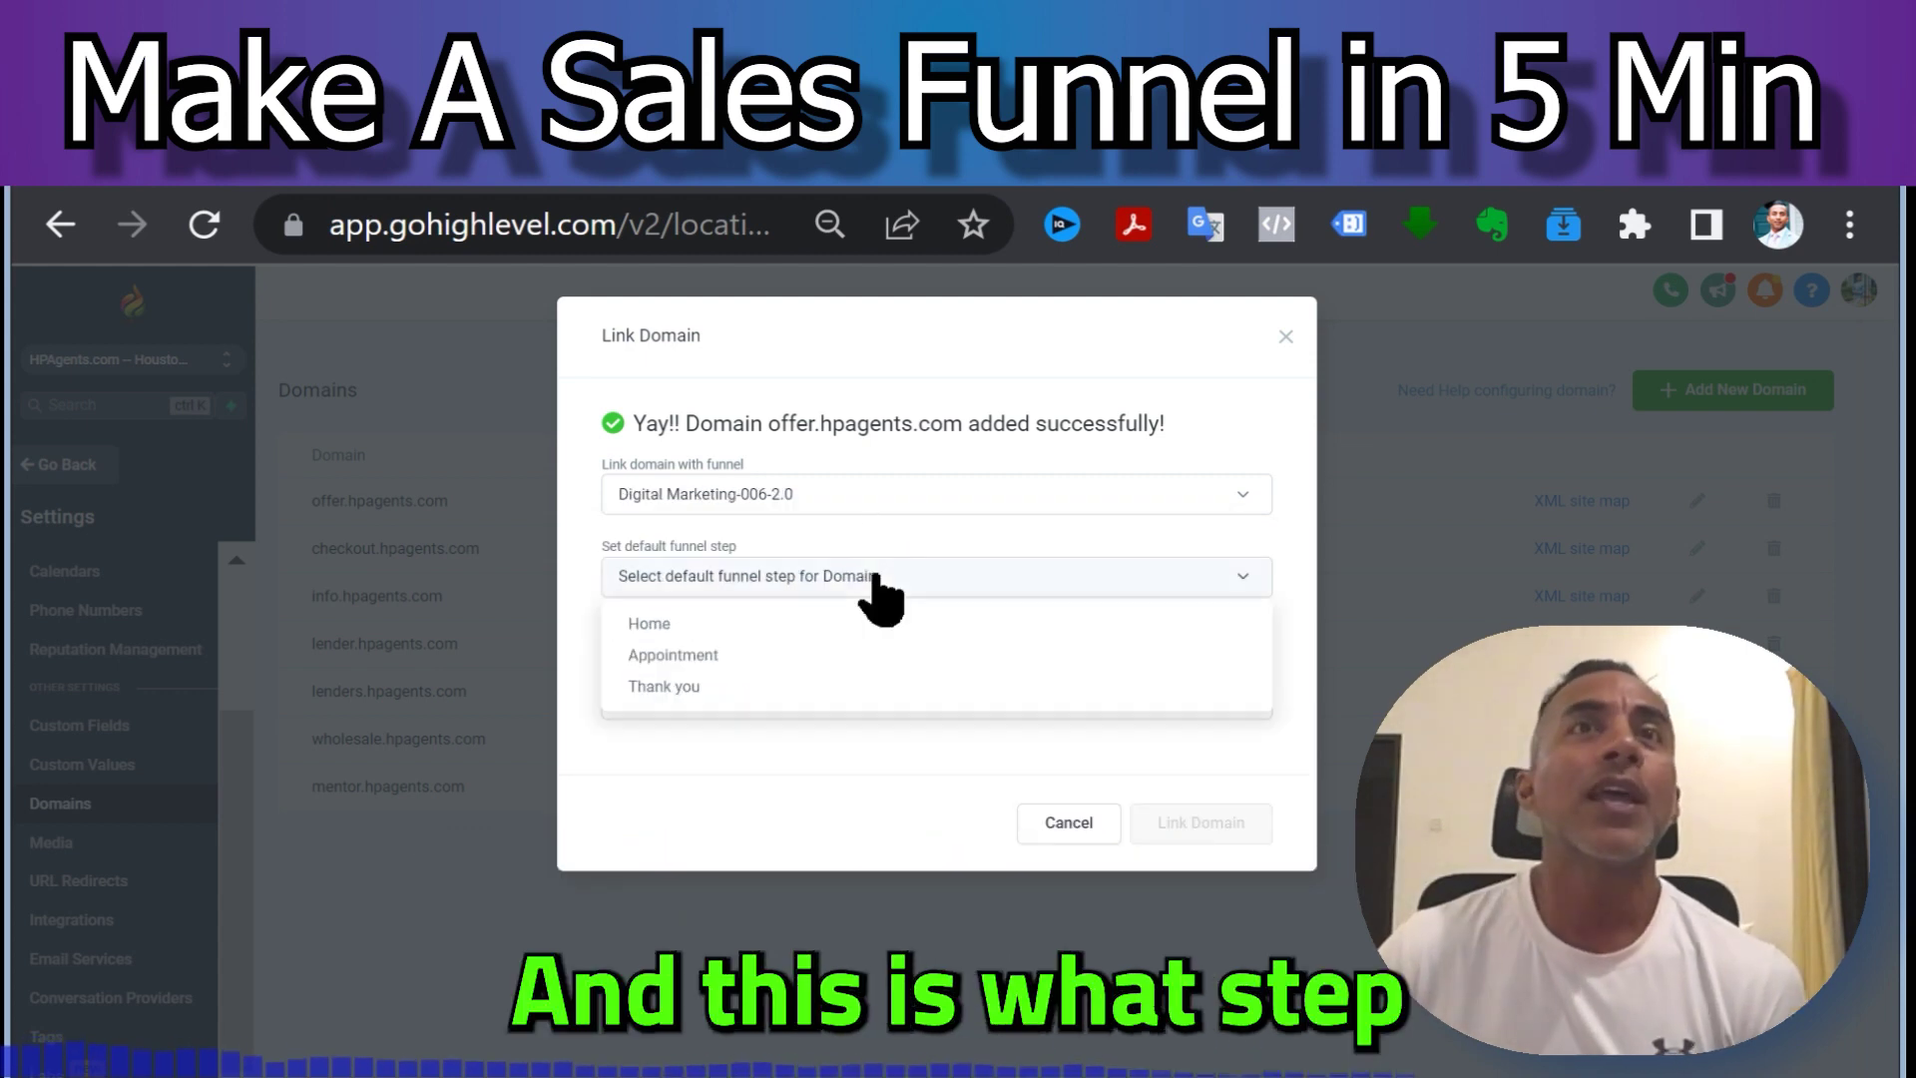
{"action": "left_click", "coordinate": [879, 624]}
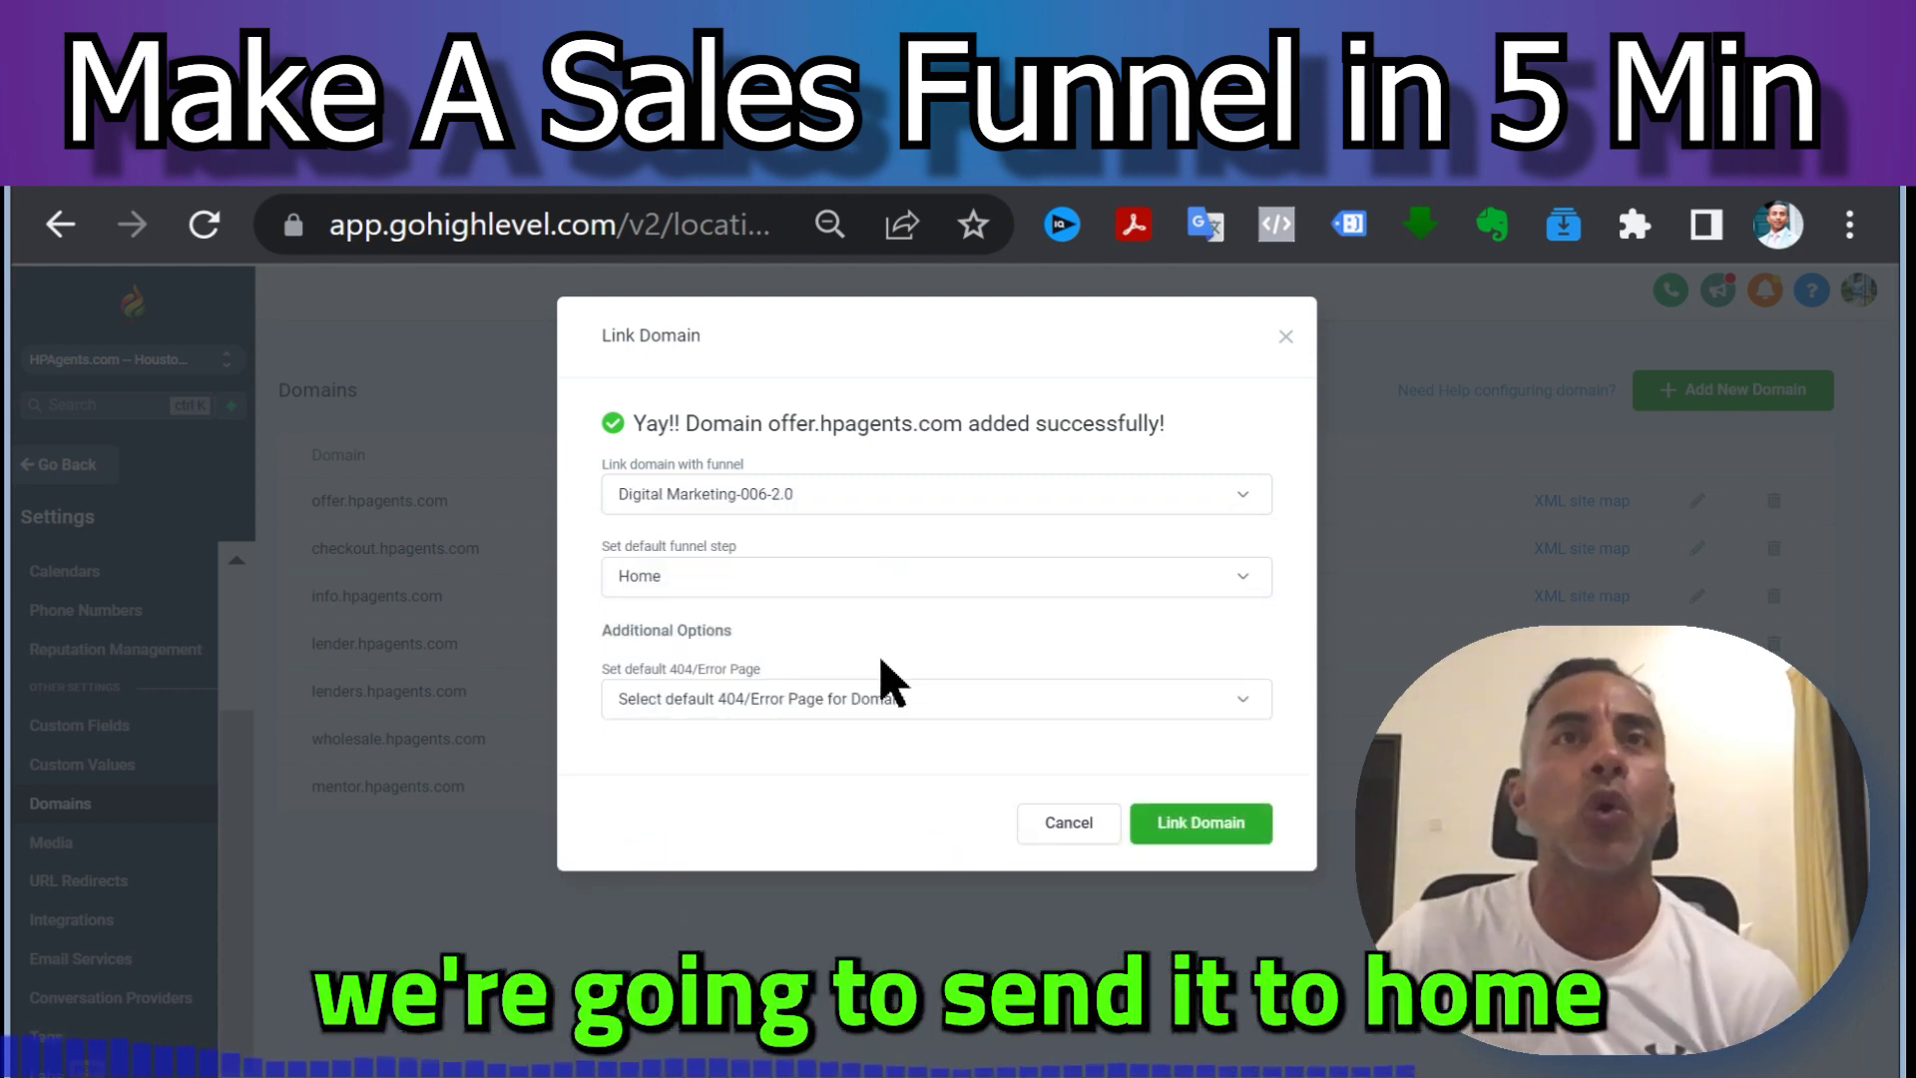
{"action": "left_click", "coordinate": [1158, 823]}
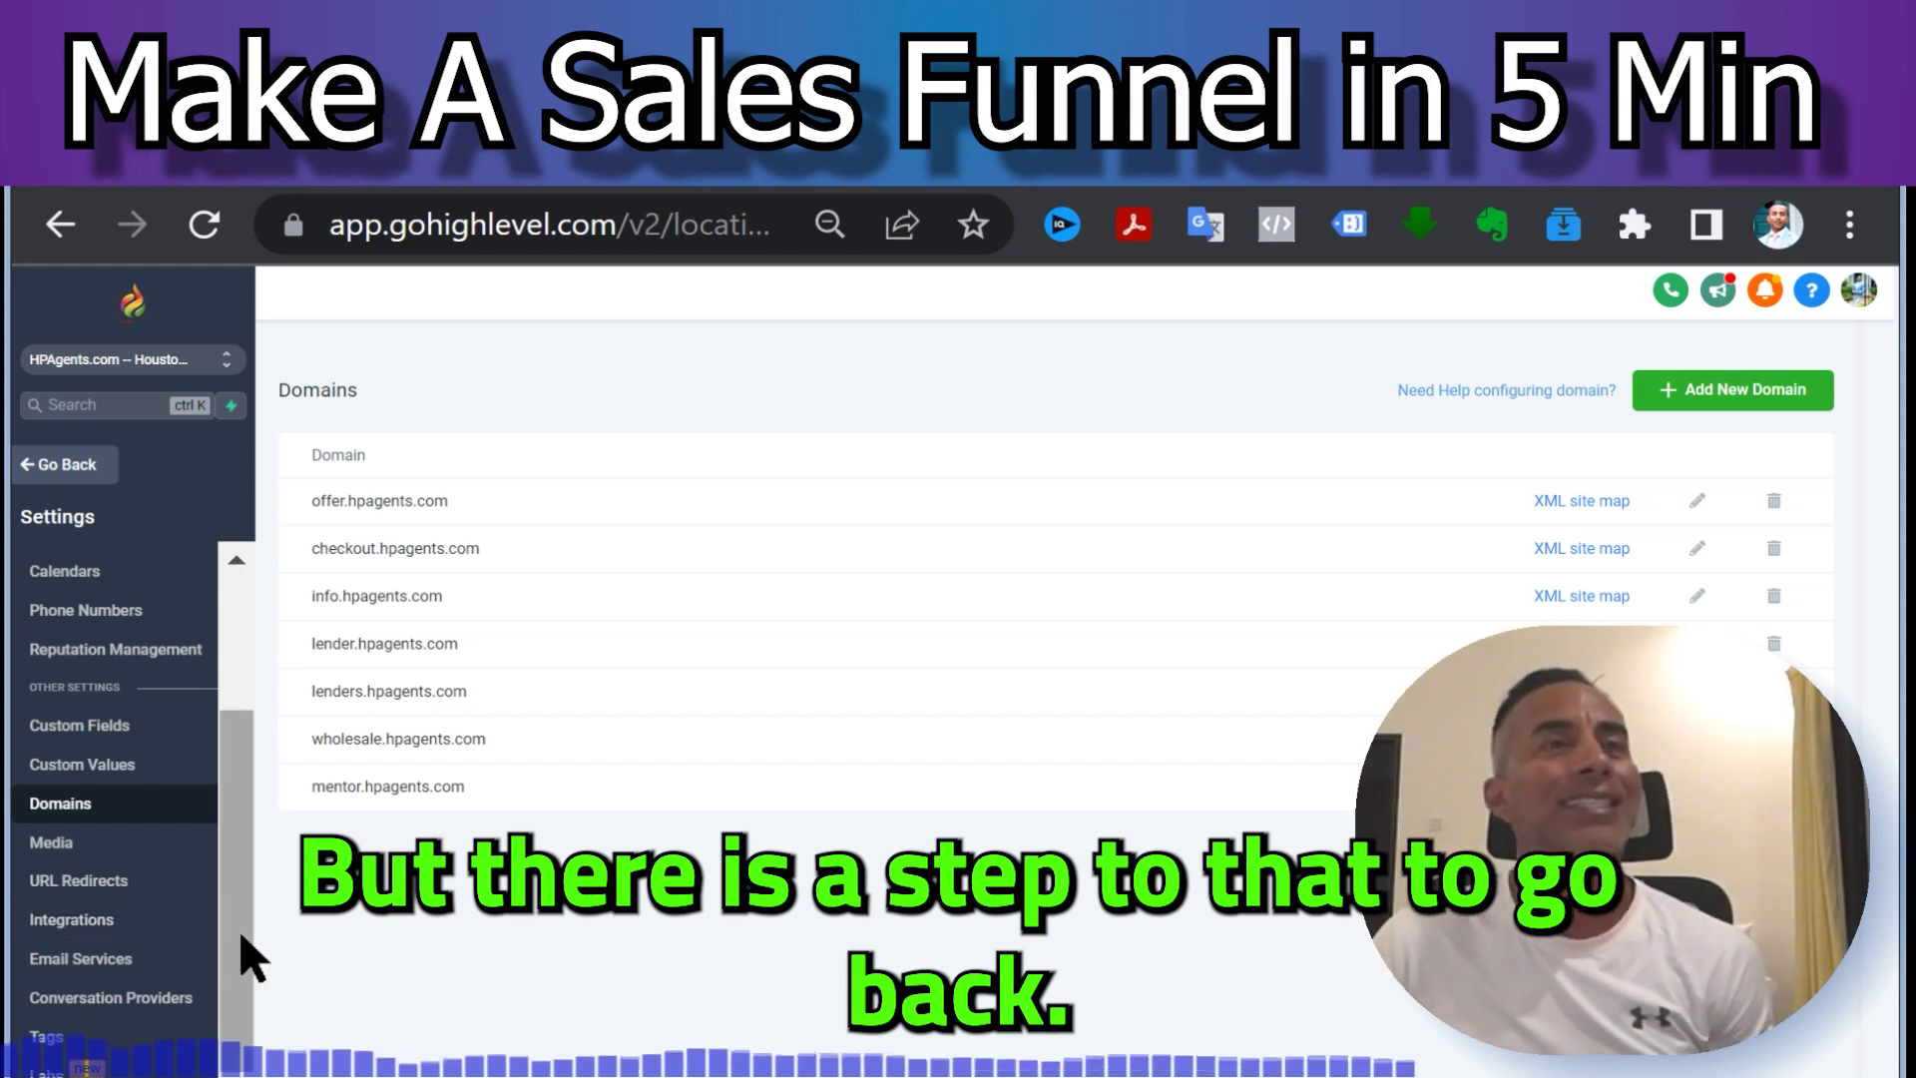
Step: Confirm the Digital Marketing-006-2.0 funnel's domain is offer.hpagents.com, then start a new browser tab
{"action": "left_click", "coordinate": [108, 473]}
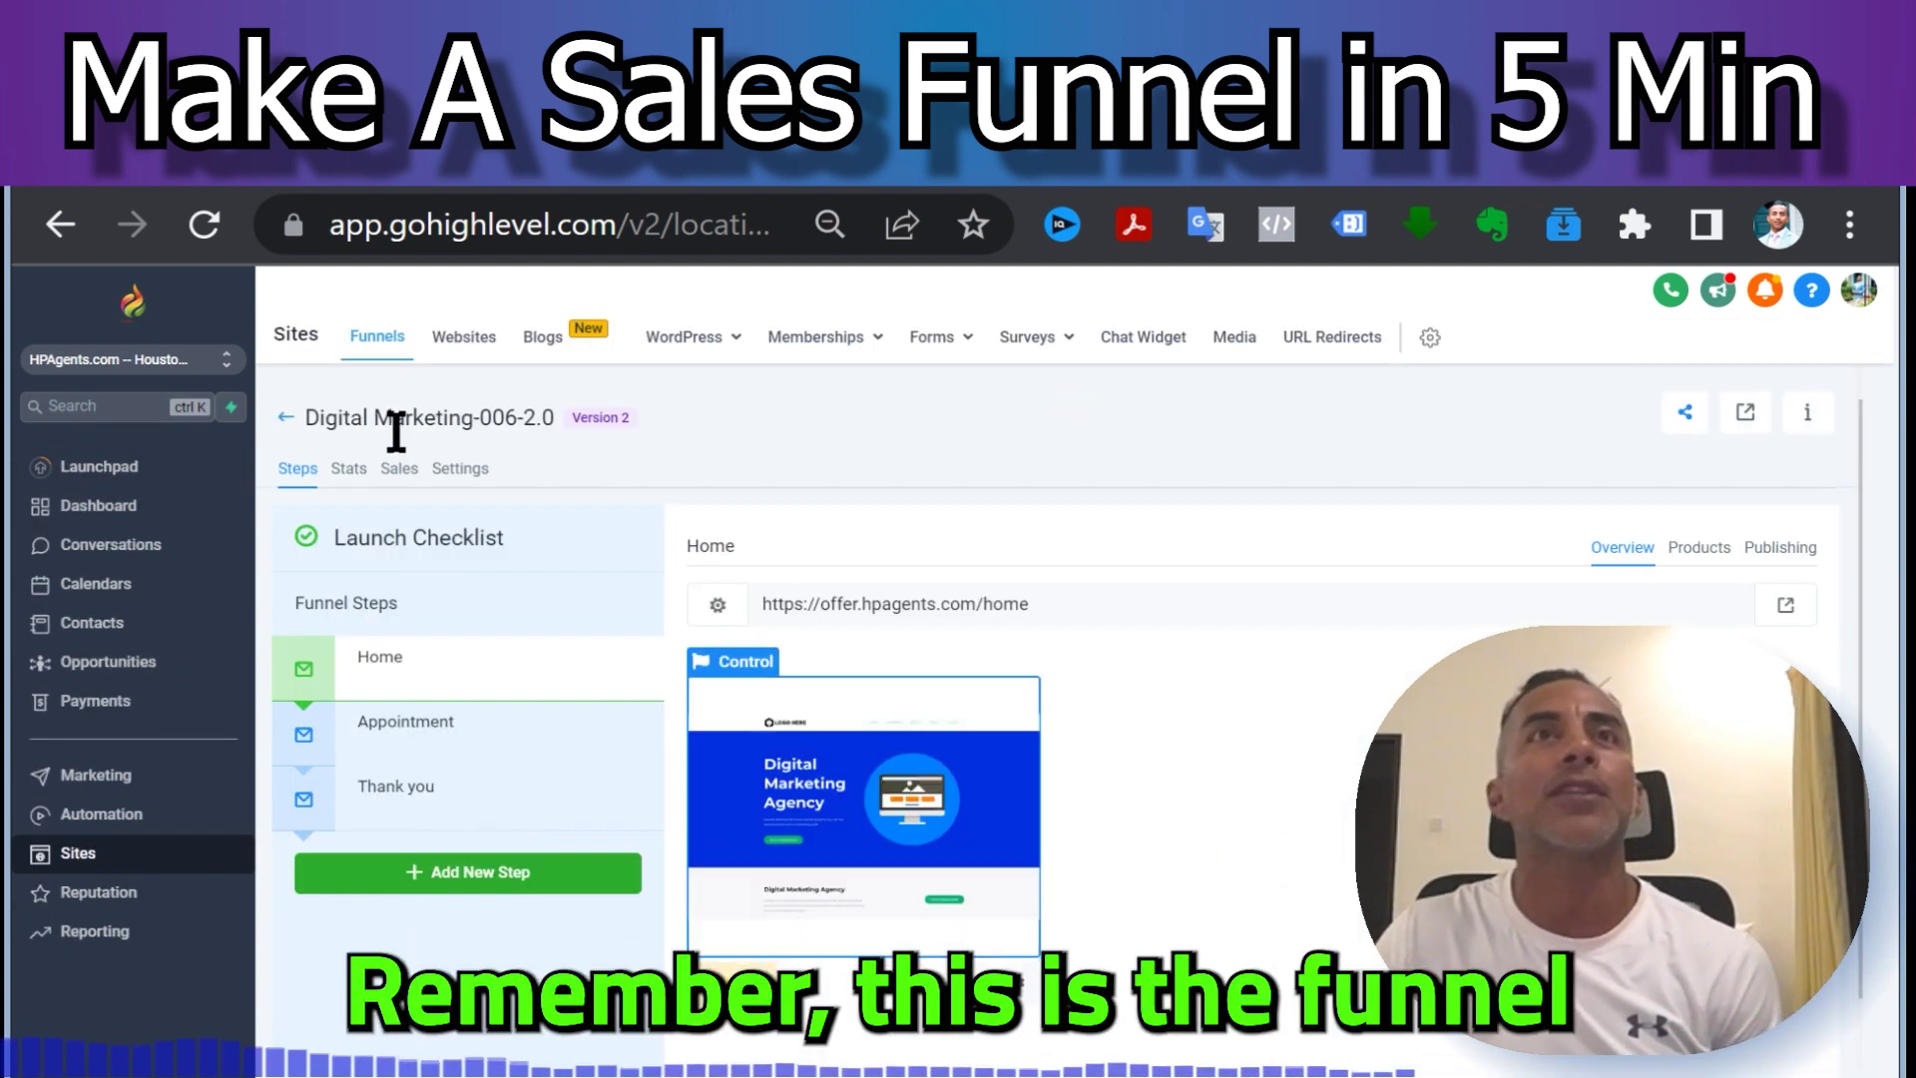
{"action": "left_click", "coordinate": [471, 475]}
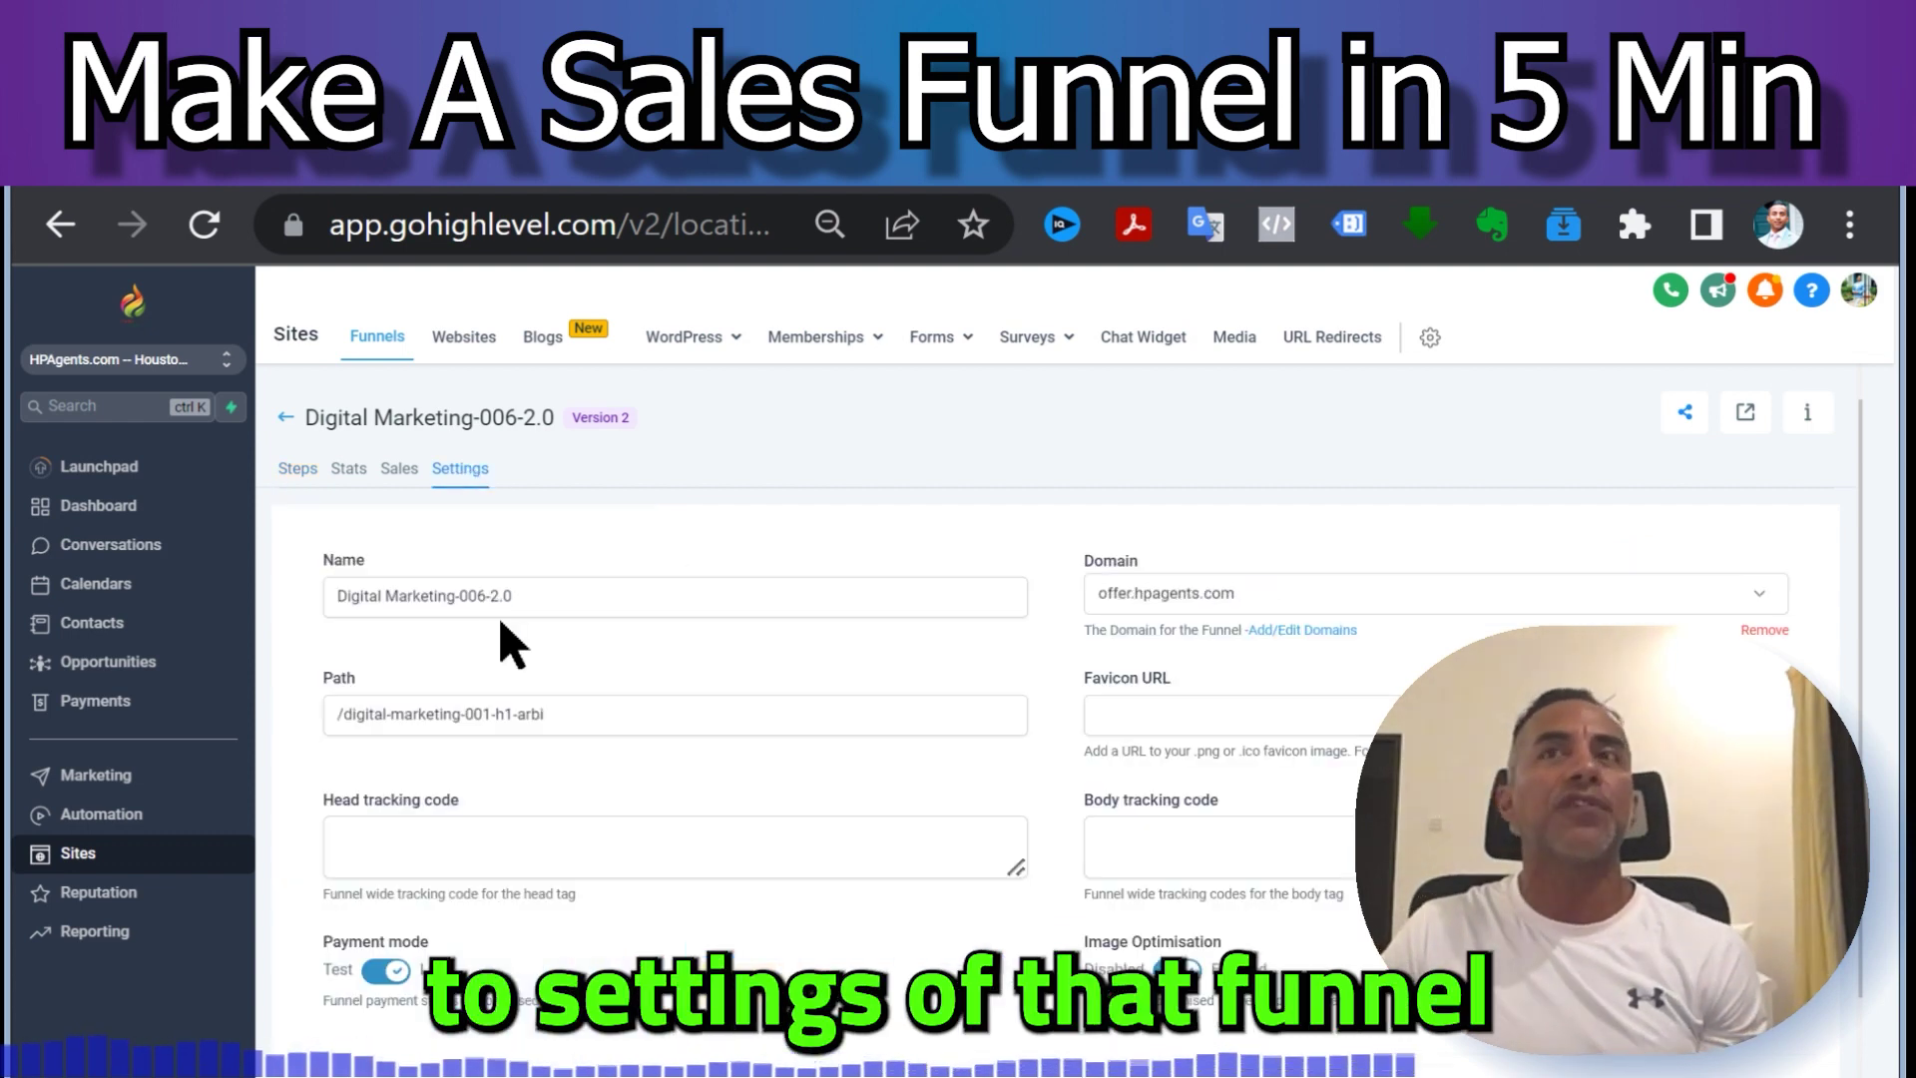
{"action": "left_click", "coordinate": [1271, 601]}
{"action": "left_click", "coordinate": [1270, 601]}
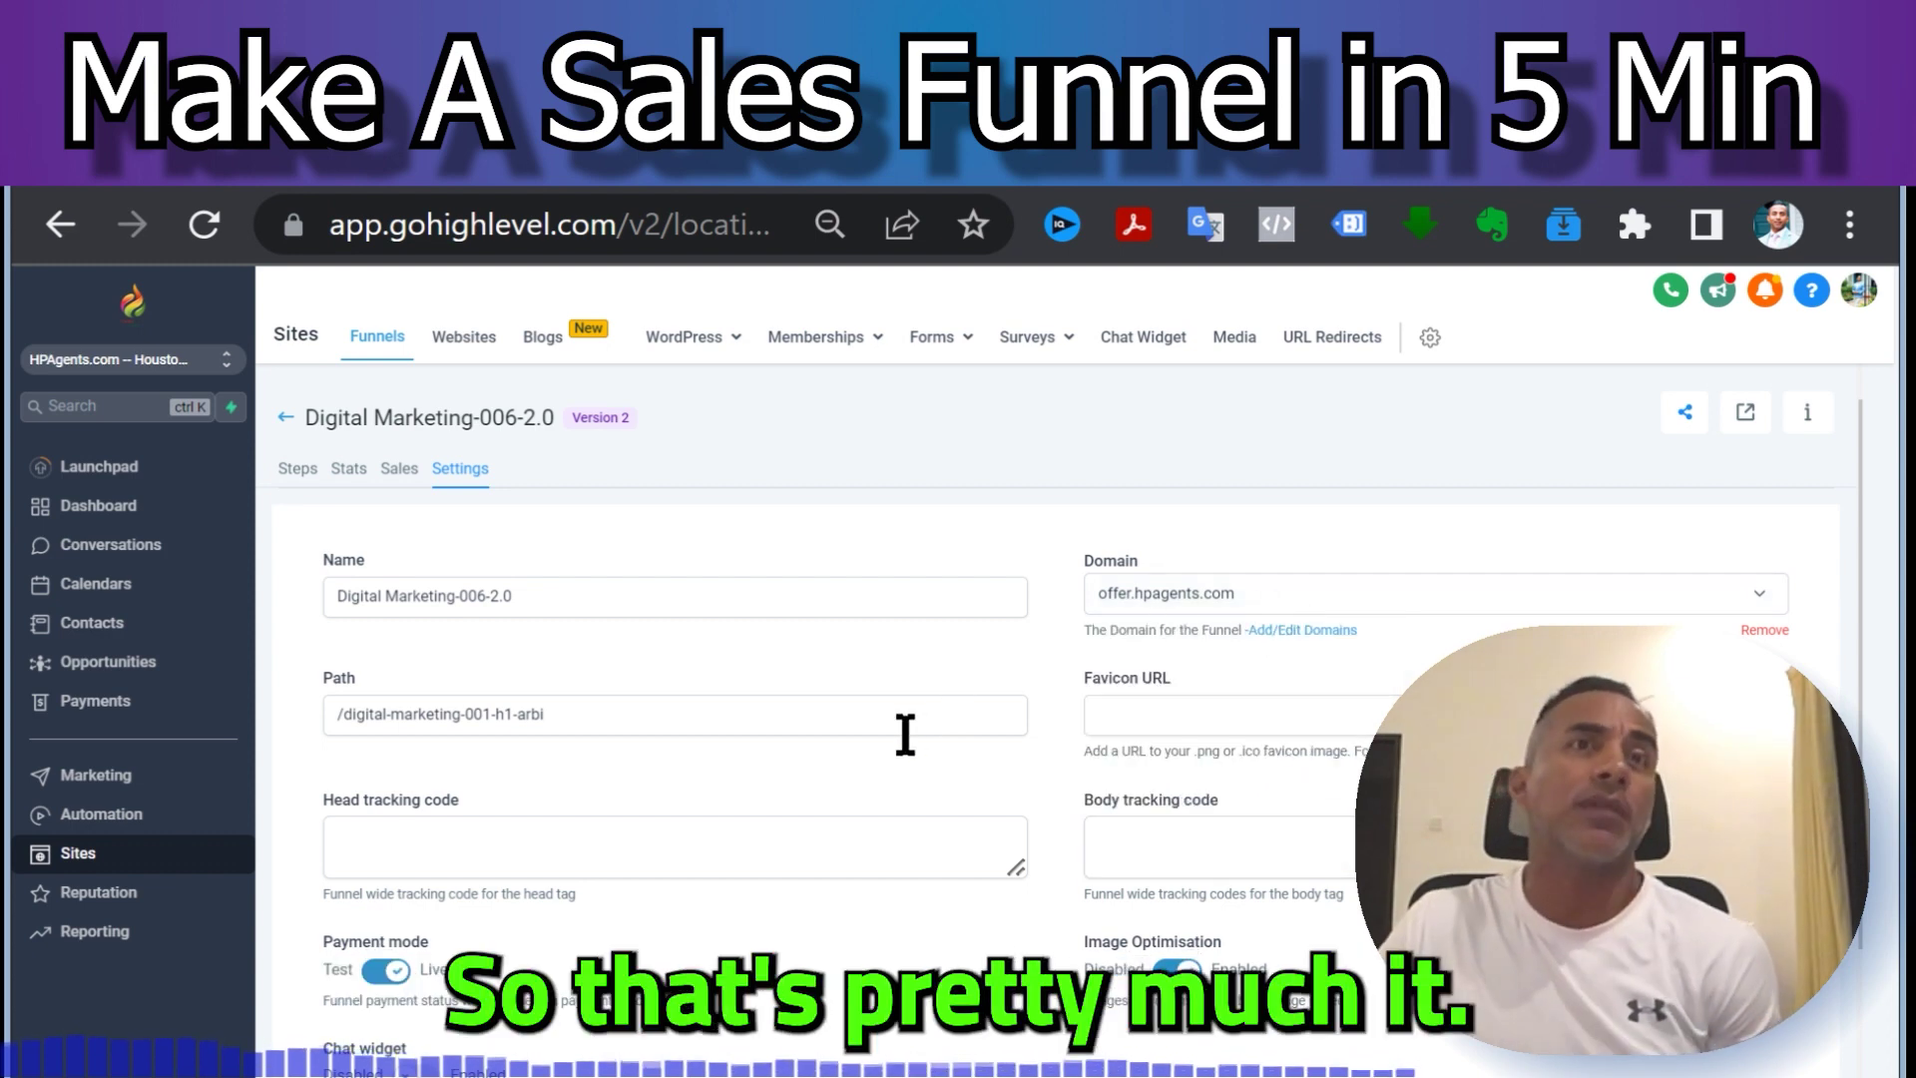
{"action": "key", "text": "ctrl+t"}
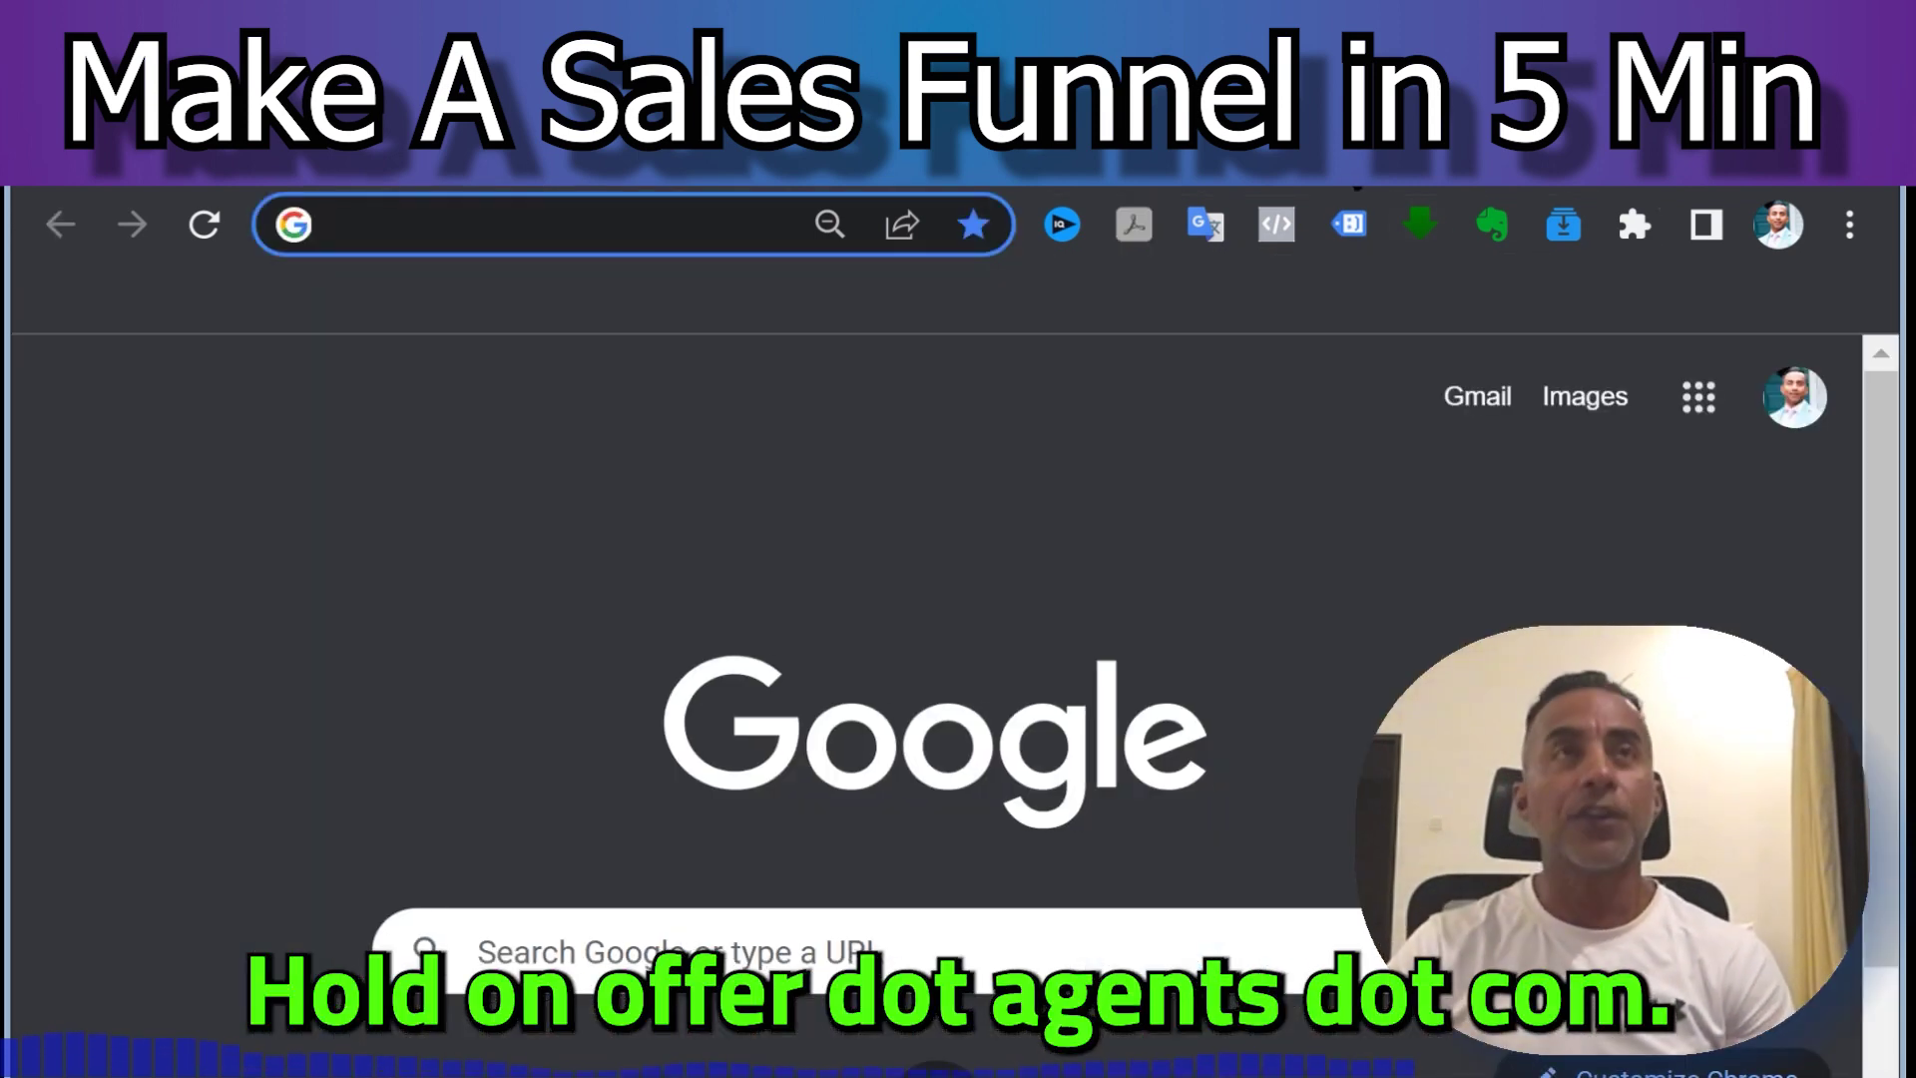
Step: Load offer.hpagents.com in Chrome to check the live funnel, then return to SiteGround's DNS records
{"action": "type", "text": "offer.hpagent"}
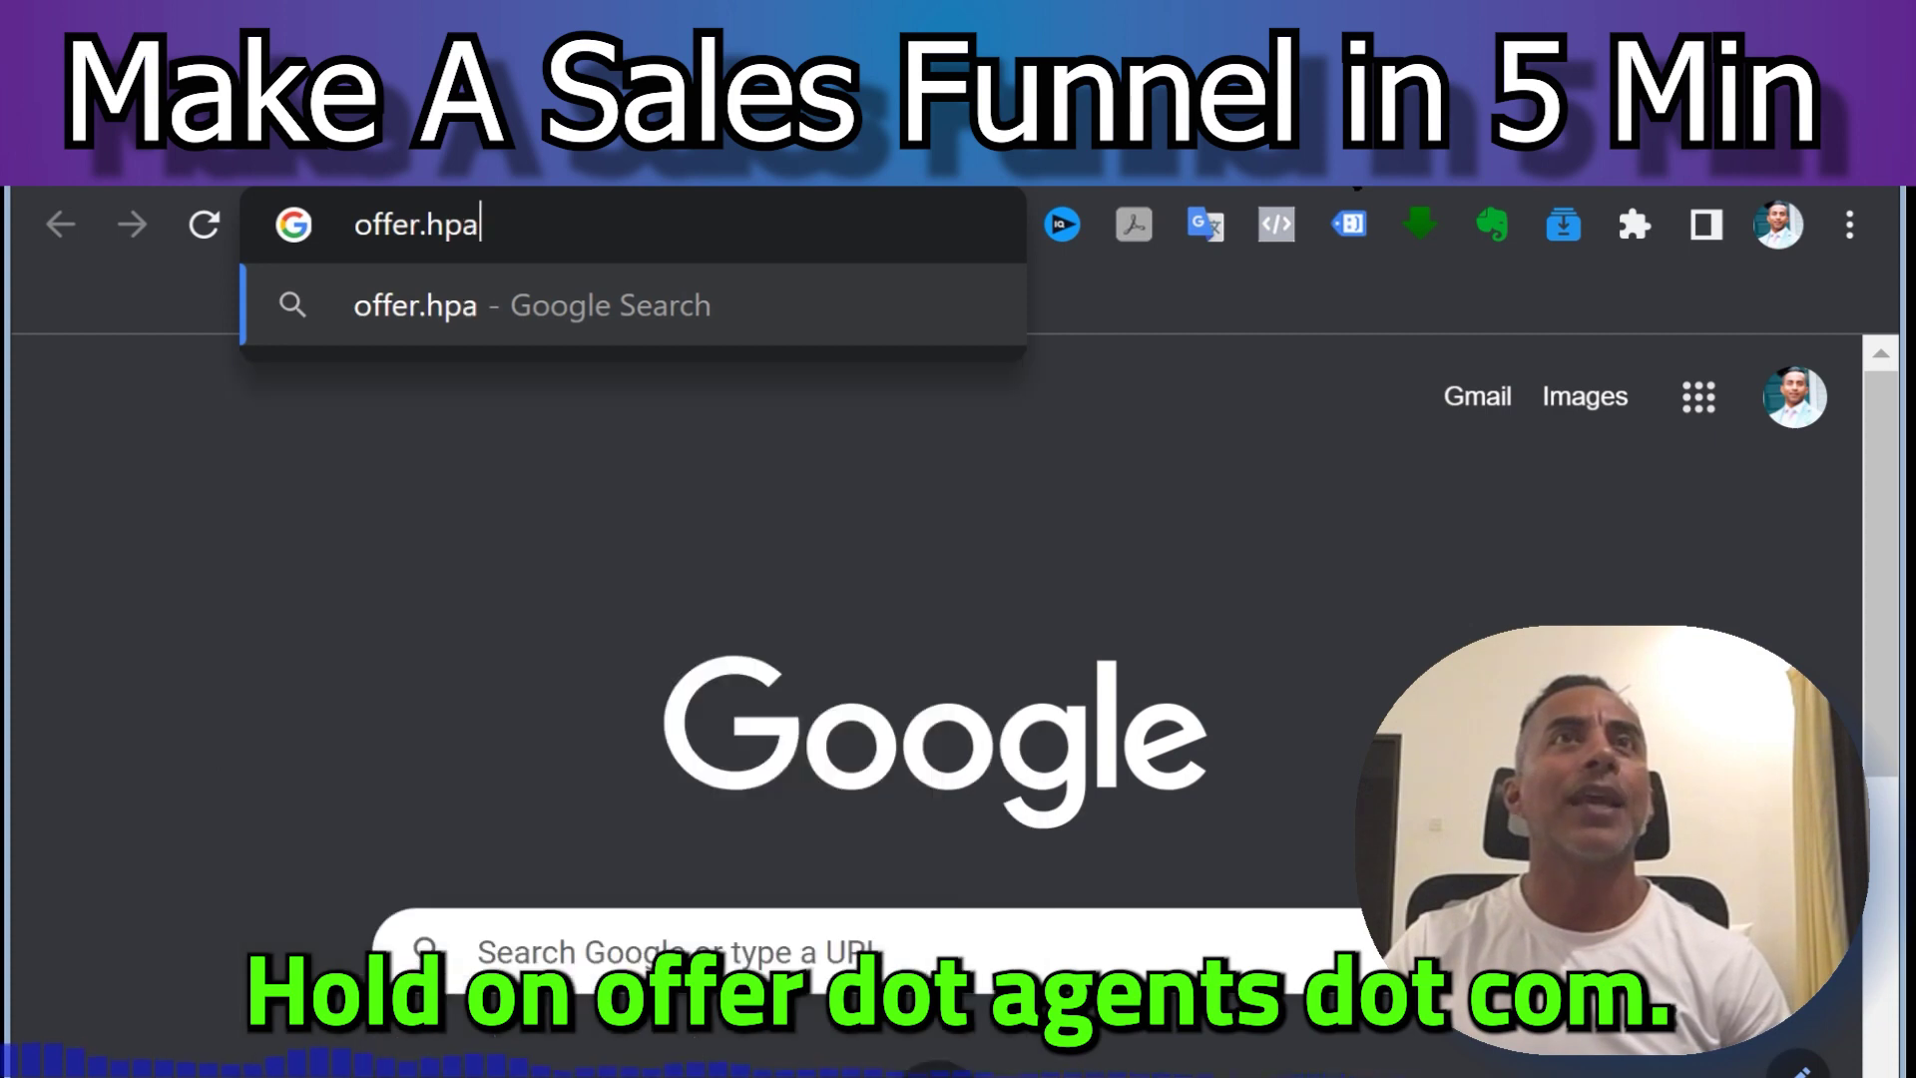
{"action": "type", "text": "s.com"}
{"action": "key", "text": "Return"}
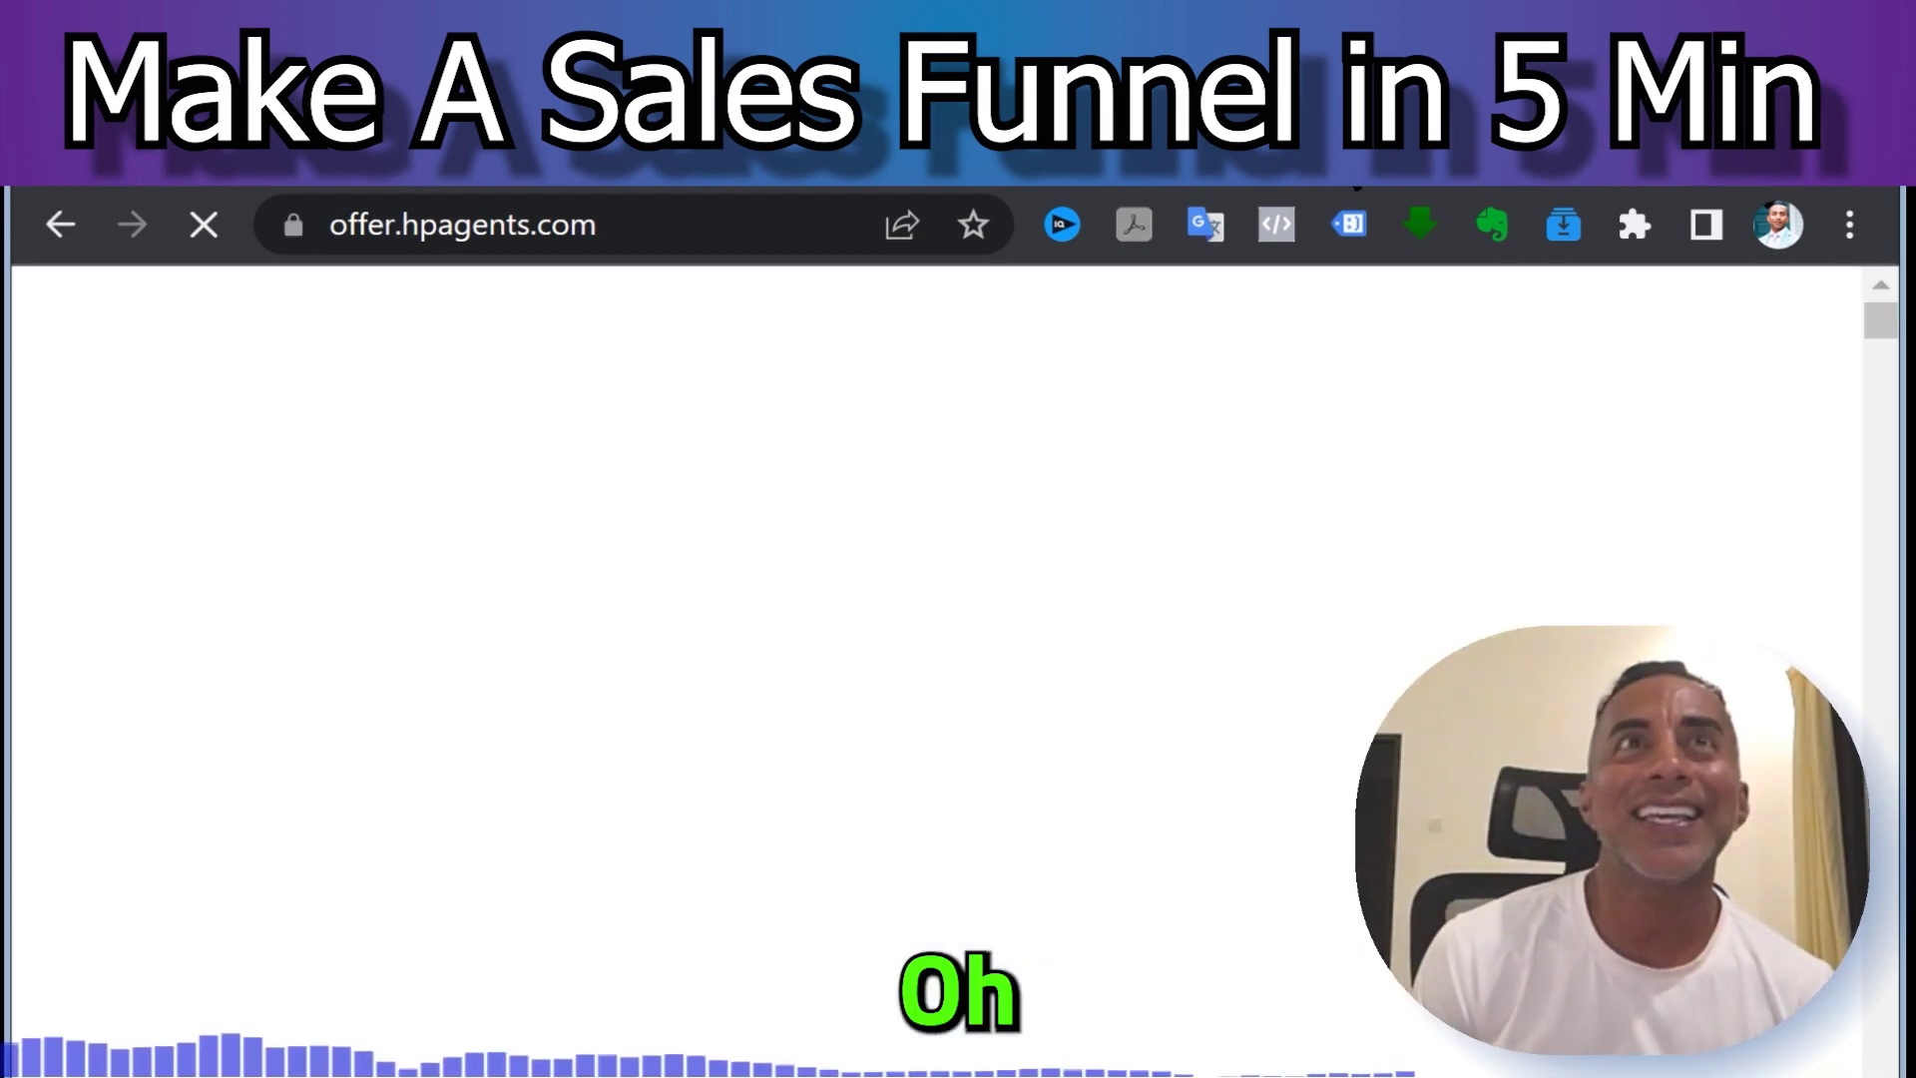
{"action": "scroll", "coordinate": [1553, 446], "scroll_direction": "down", "scroll_amount": 10}
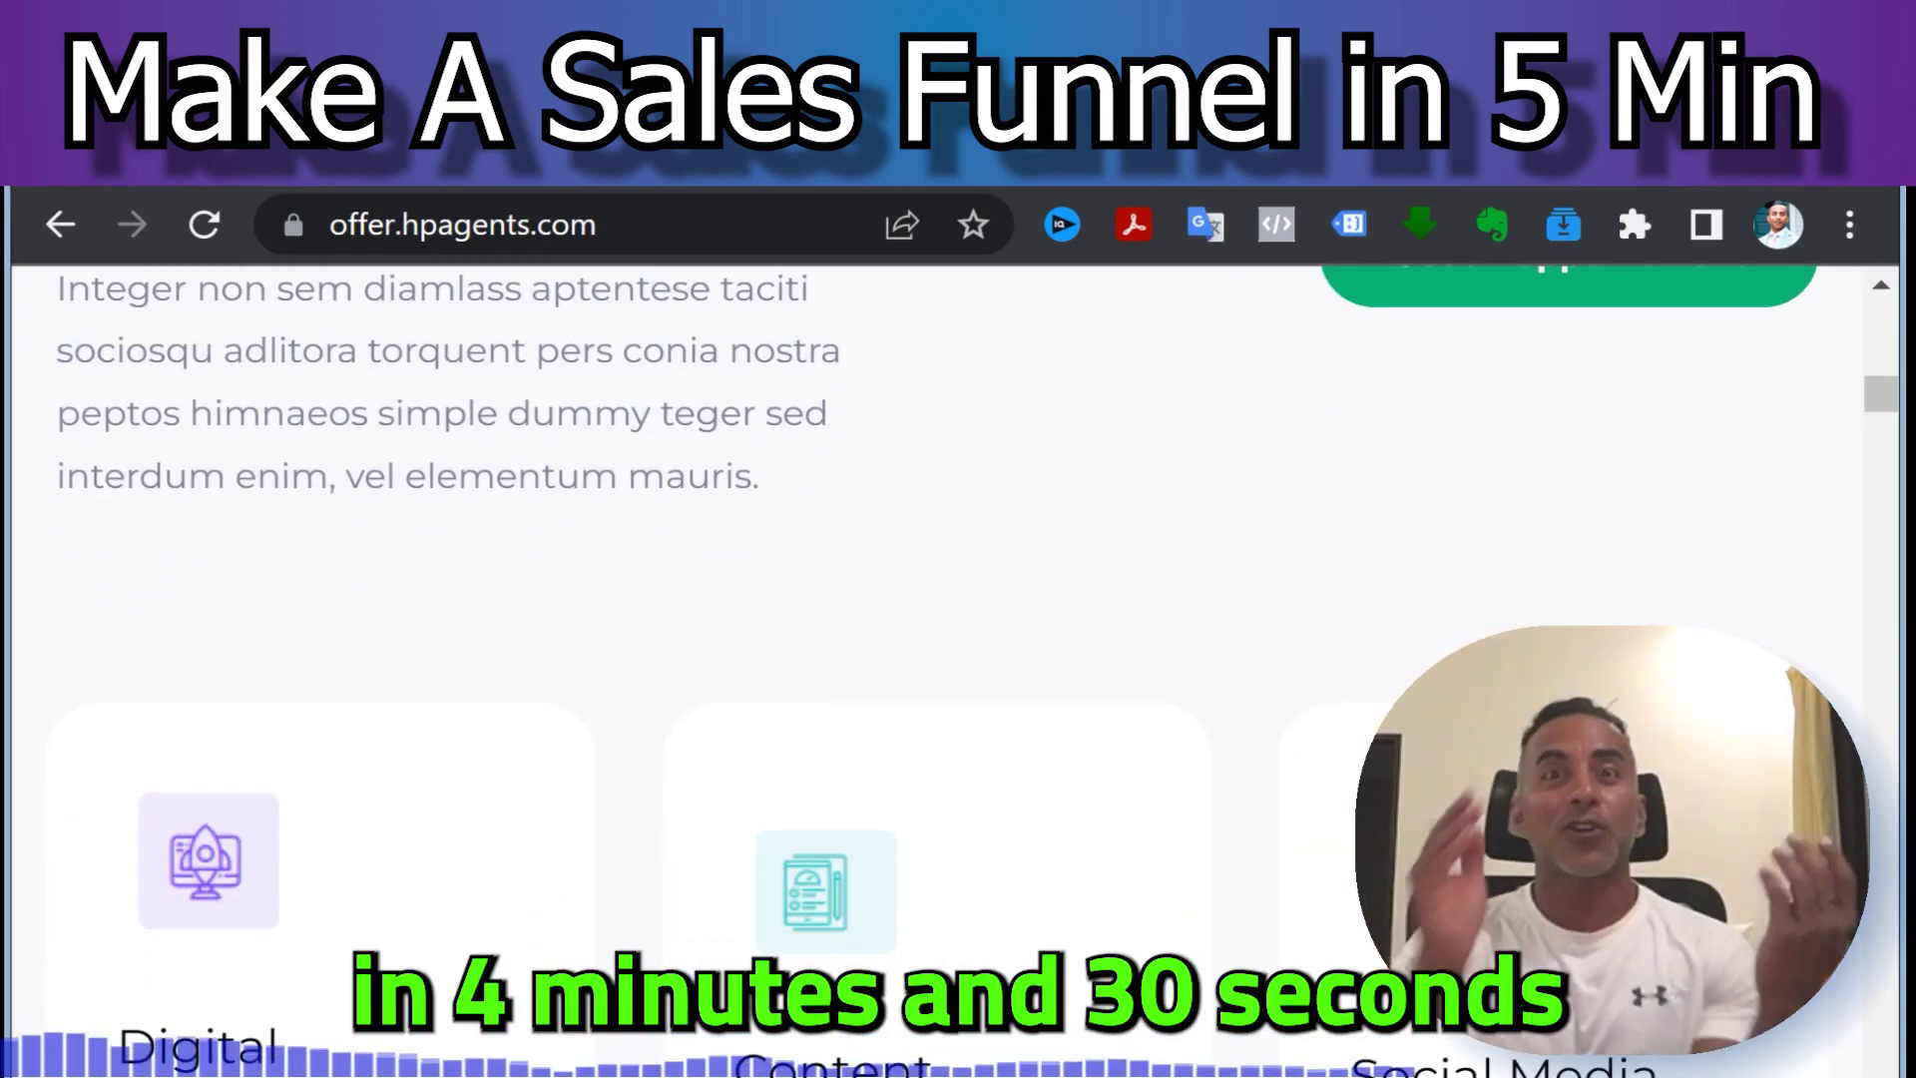
{"action": "scroll", "coordinate": [938, 559], "scroll_direction": "up", "scroll_amount": 5}
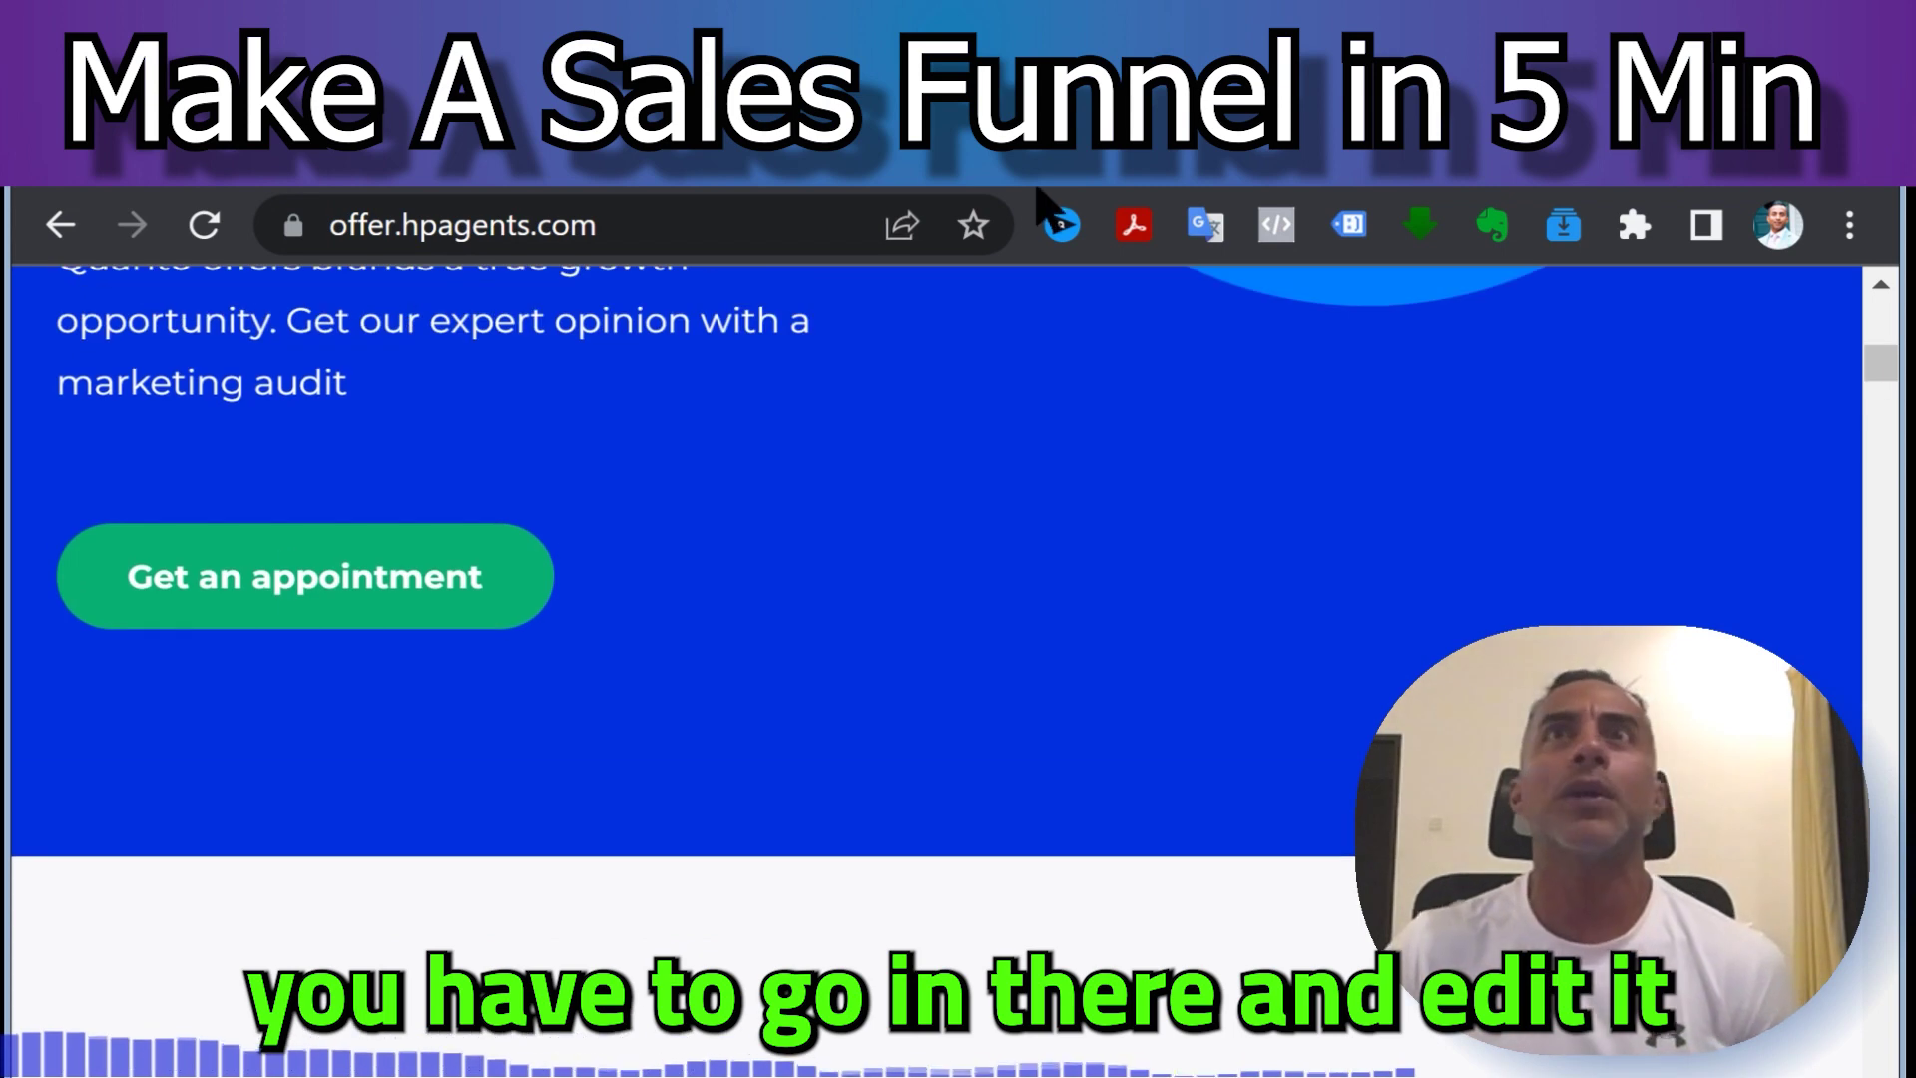
{"action": "left_click", "coordinate": [330, 195]}
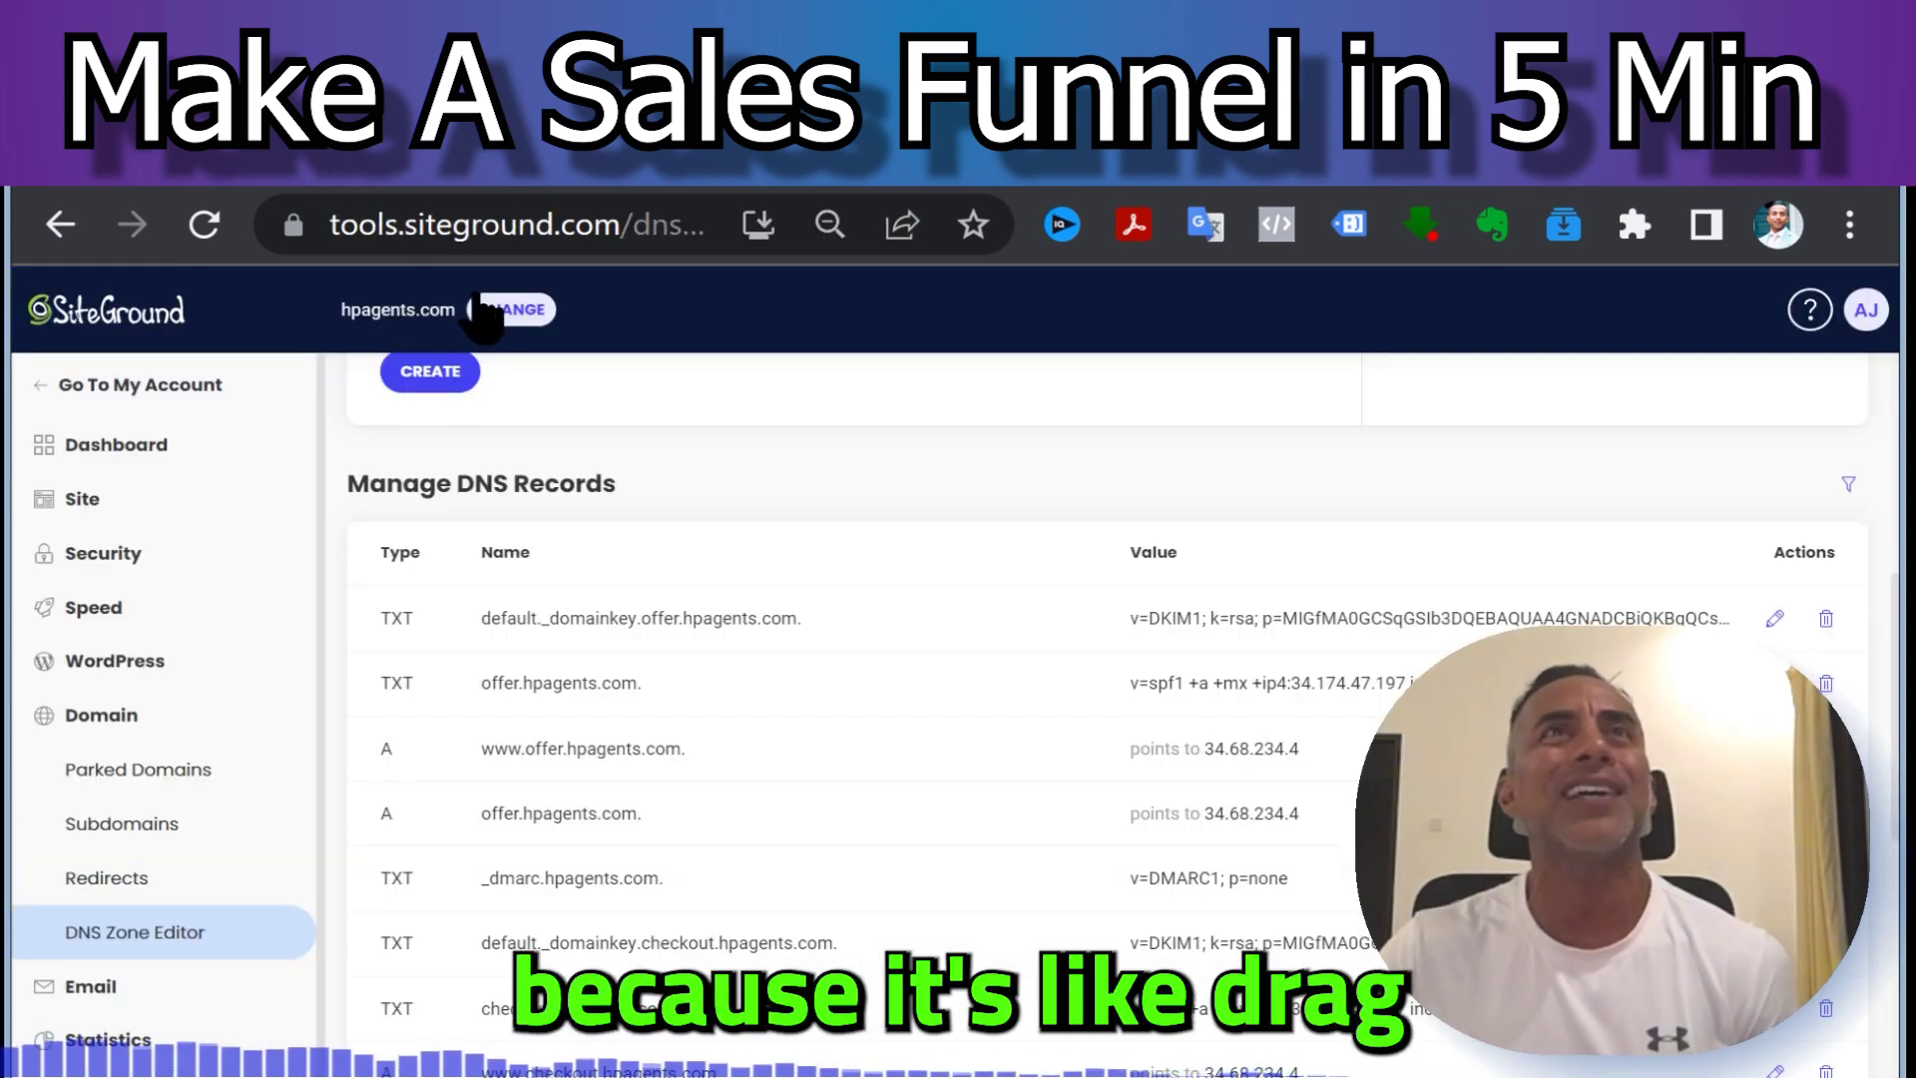
Step: From the funnel's Steps list, open the Home step's Digital Marketing Agency page for editing in a new tab
{"action": "left_click", "coordinate": [474, 191]}
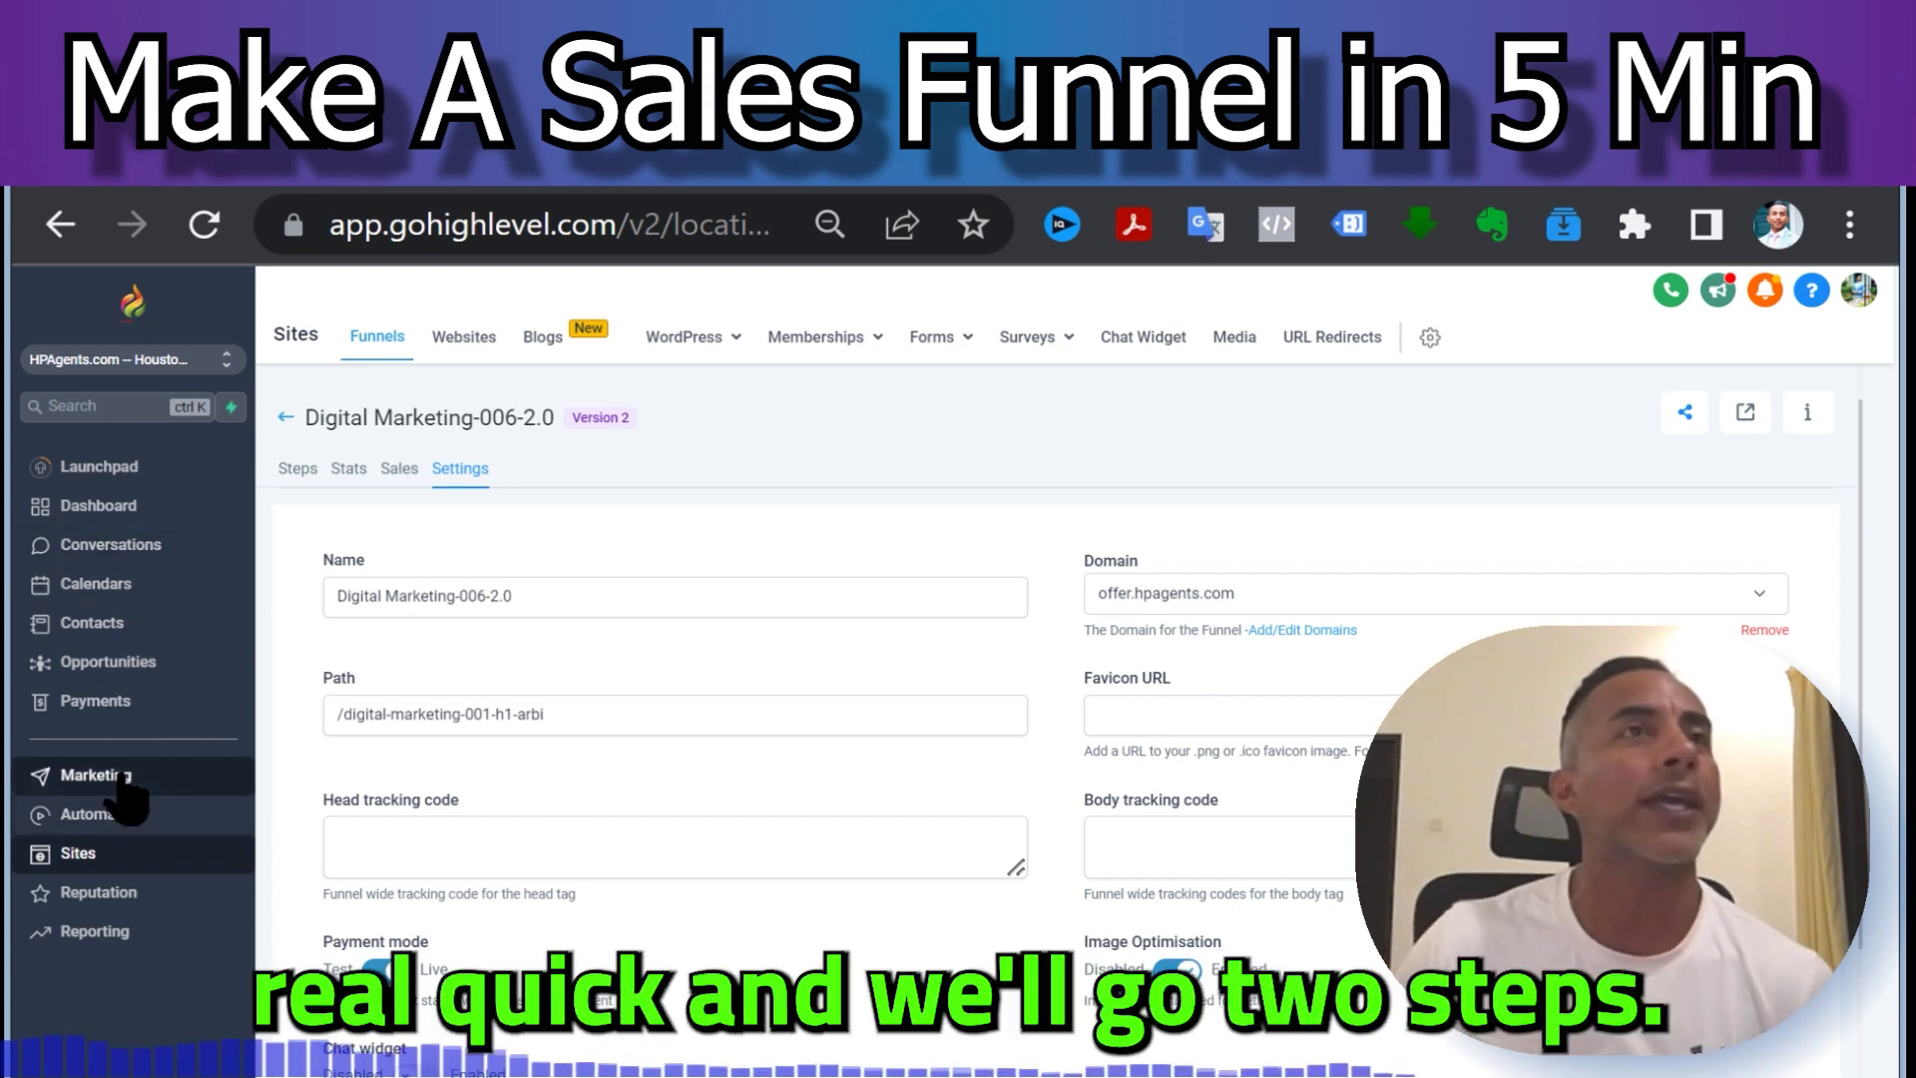
{"action": "left_click", "coordinate": [297, 469]}
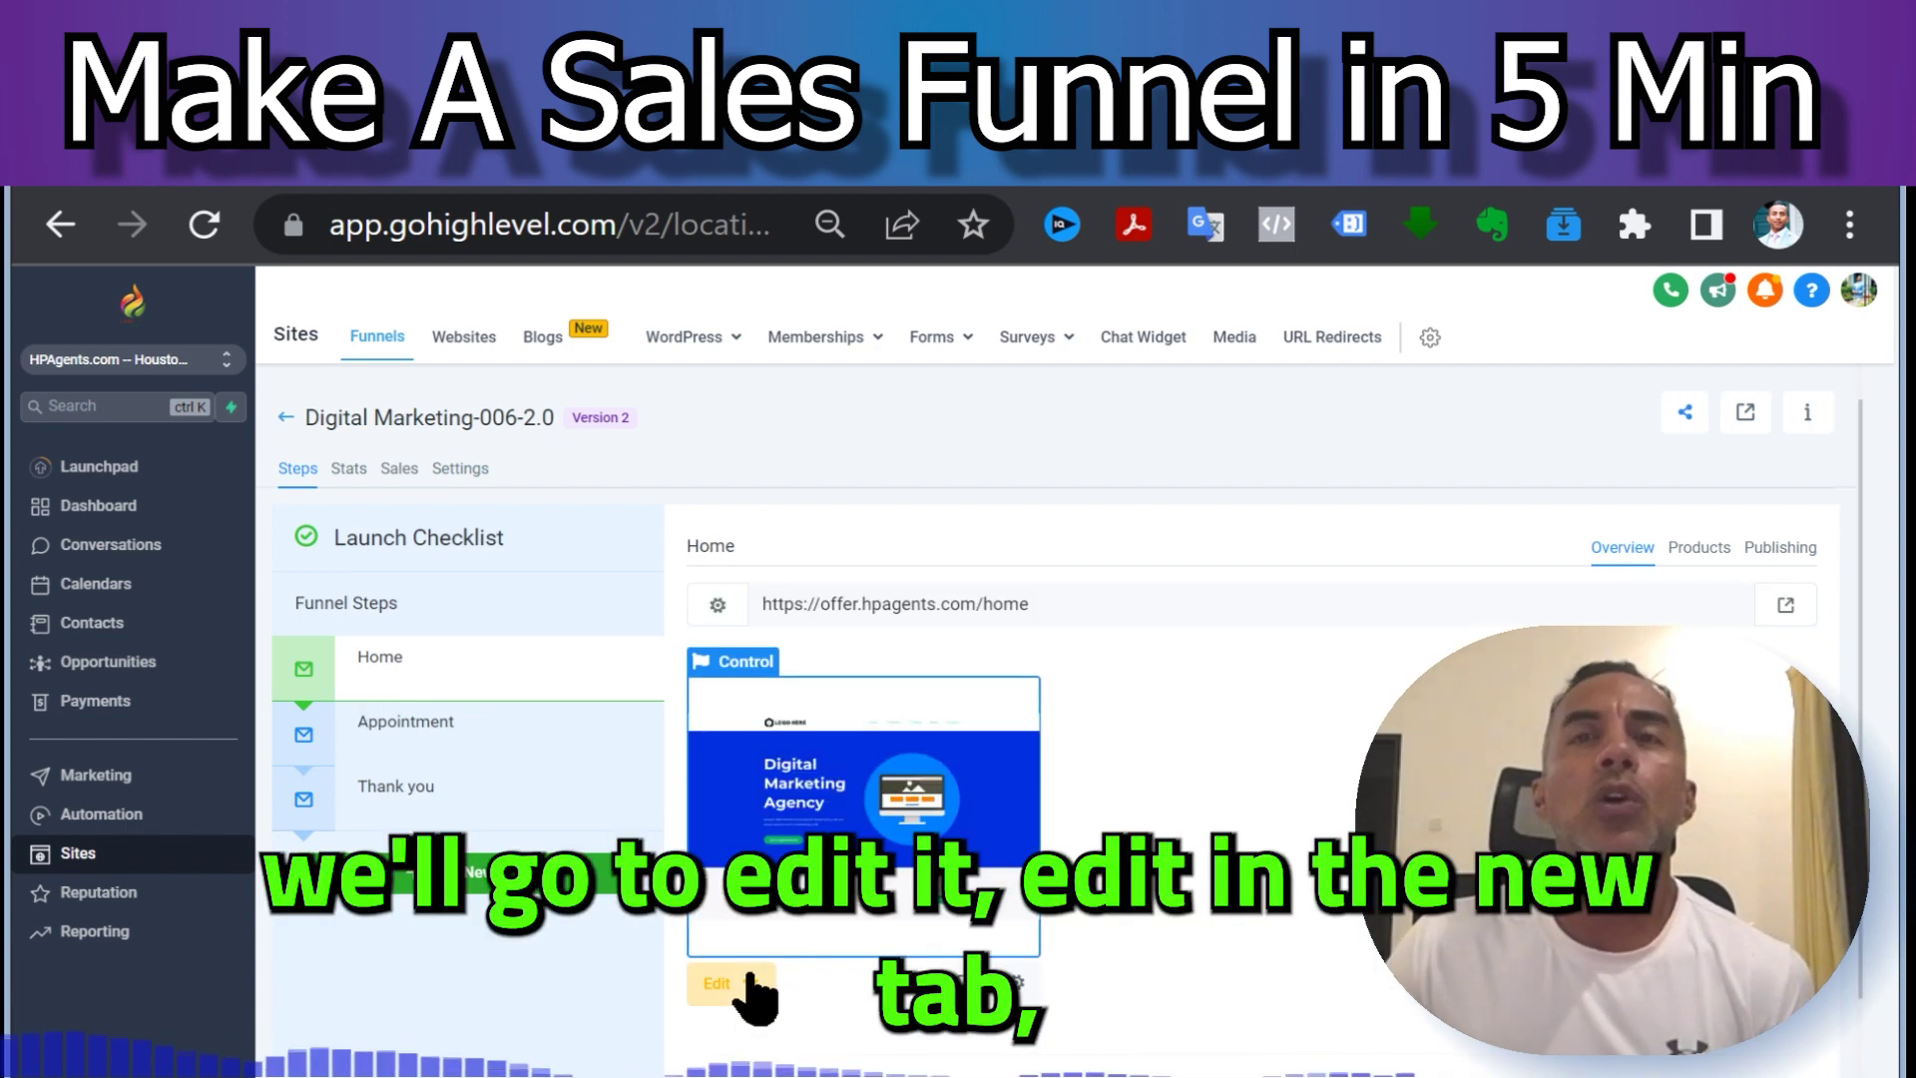
{"action": "left_click", "coordinate": [749, 983]}
{"action": "left_click", "coordinate": [748, 939]}
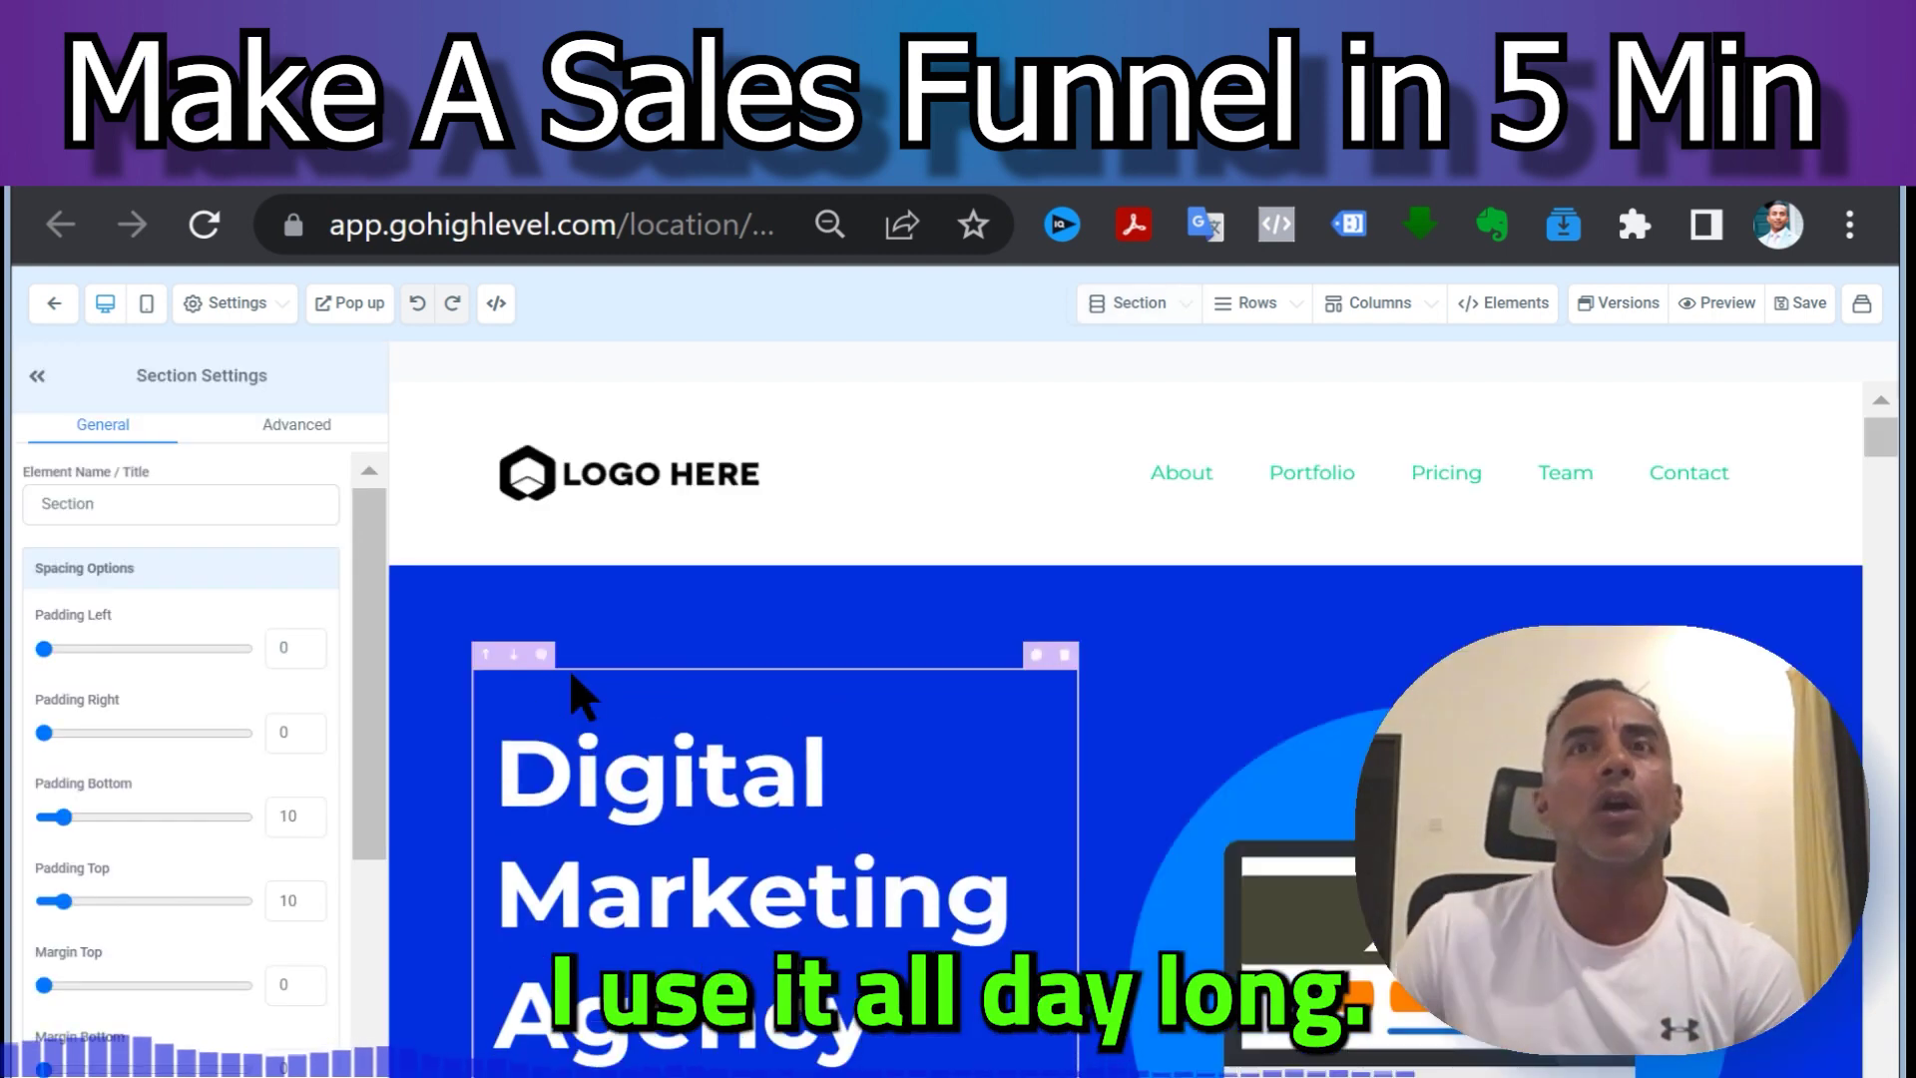
Step: Set the header navigation menu's Brand Logo to profile logo-01.png from My Media
{"action": "scroll", "coordinate": [804, 860], "scroll_direction": "down", "scroll_amount": 1}
{"action": "scroll", "coordinate": [804, 869], "scroll_direction": "down", "scroll_amount": 6}
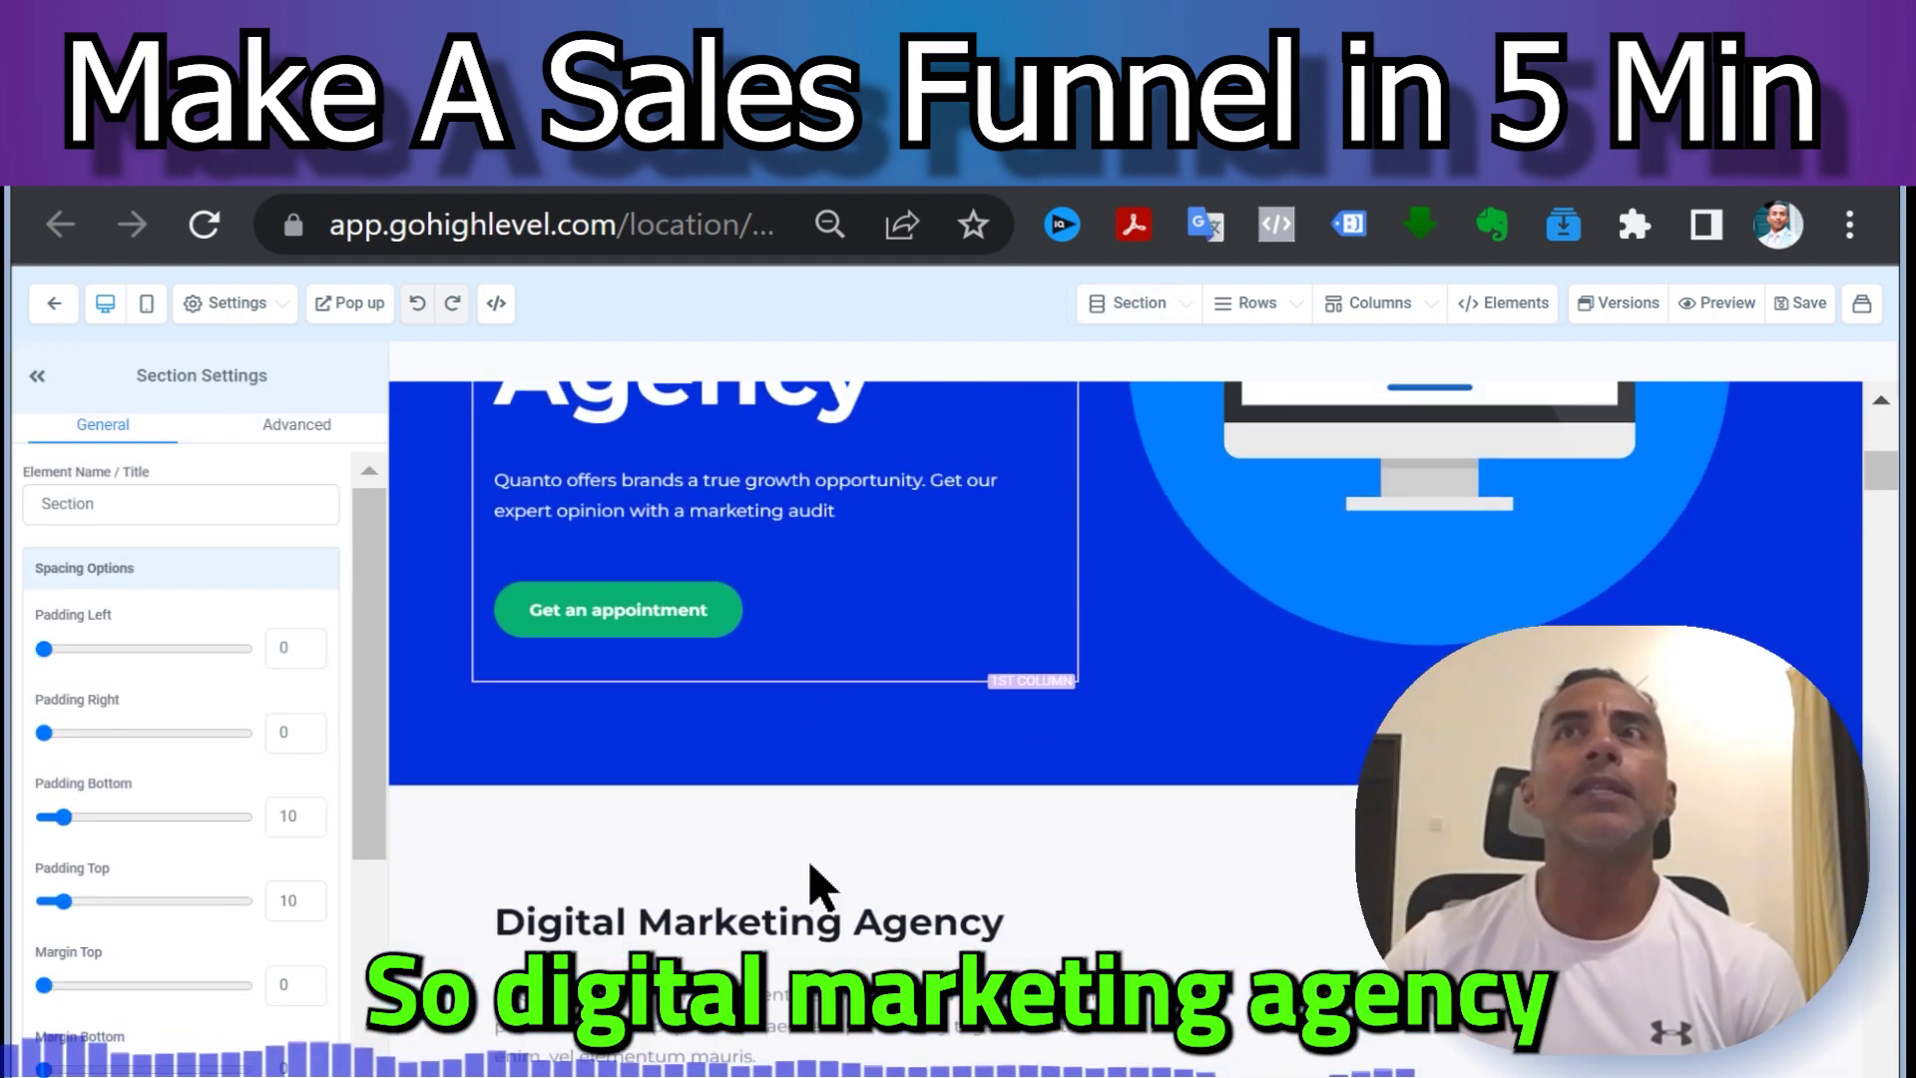
{"action": "scroll", "coordinate": [812, 869], "scroll_direction": "up", "scroll_amount": 8}
{"action": "left_click", "coordinate": [716, 491]}
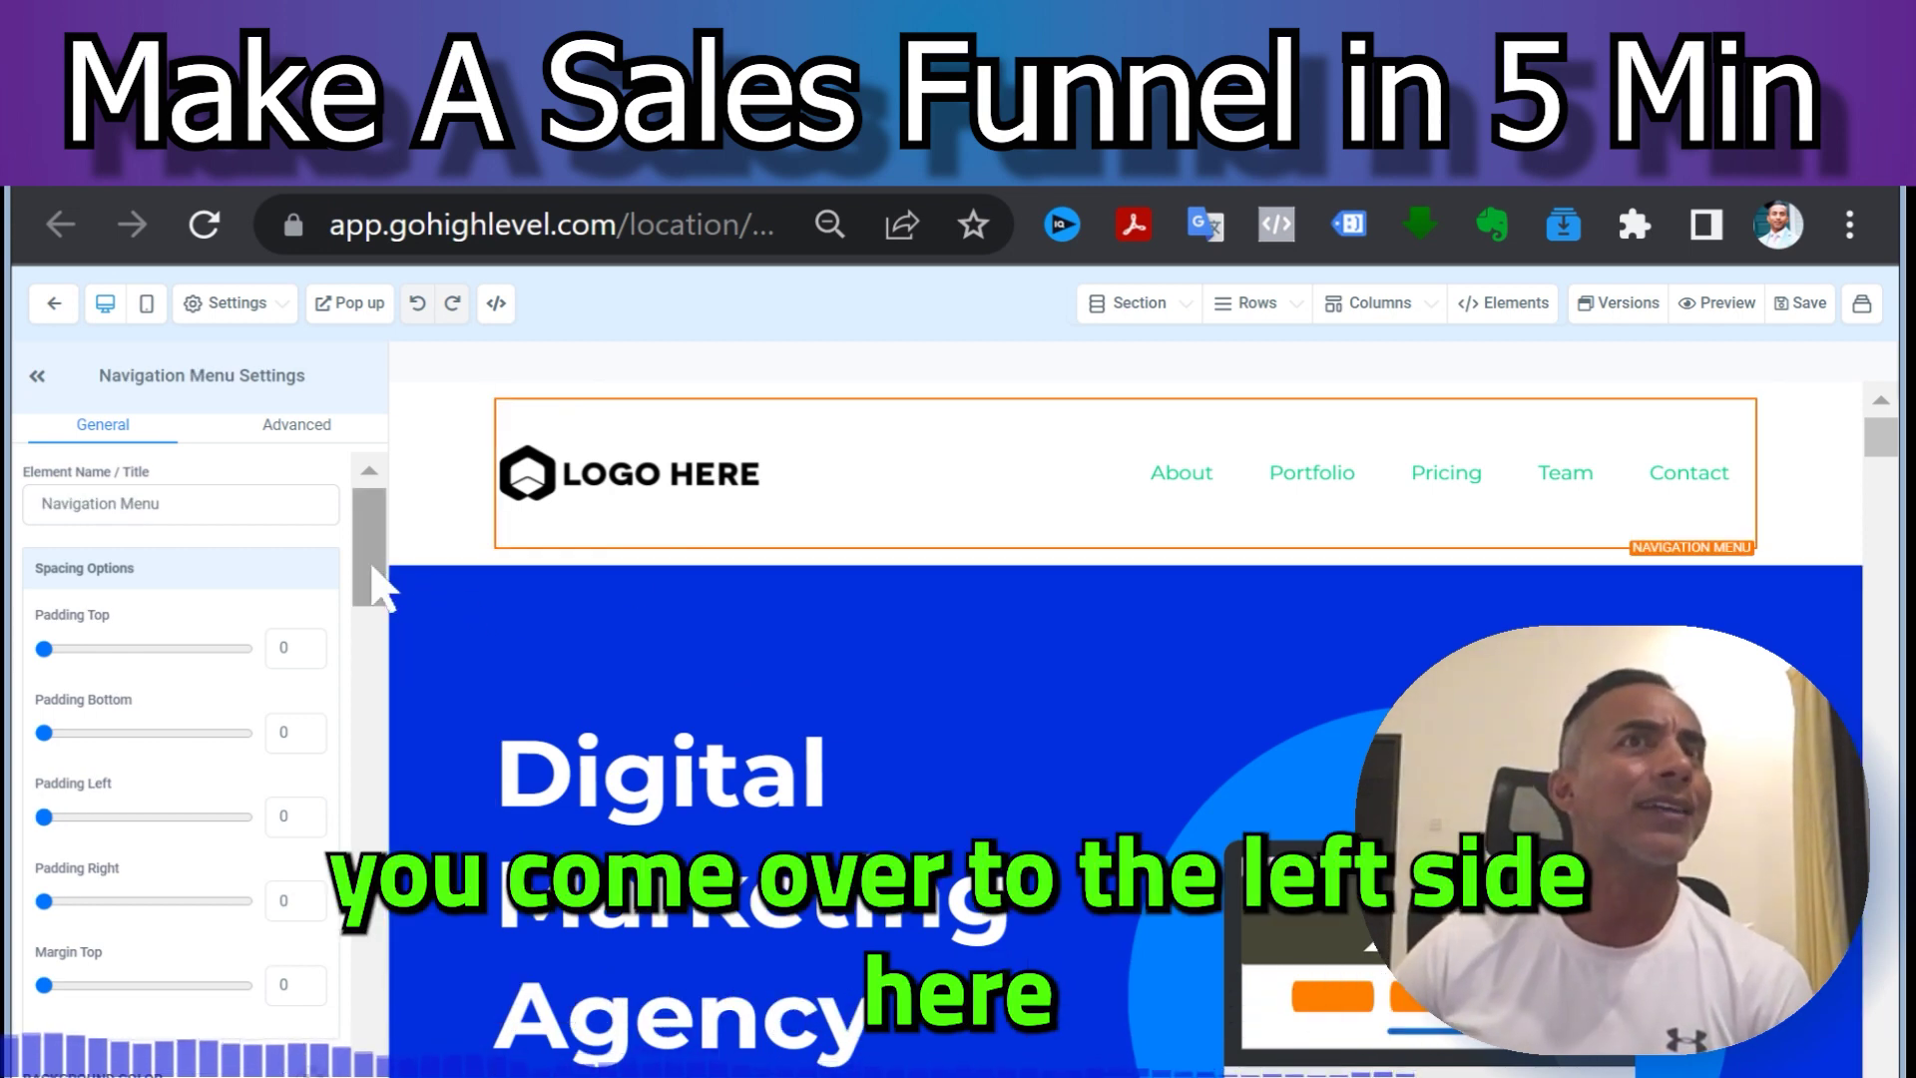
{"action": "left_click_drag", "start_coordinate": [371, 584], "coordinate": [352, 917]}
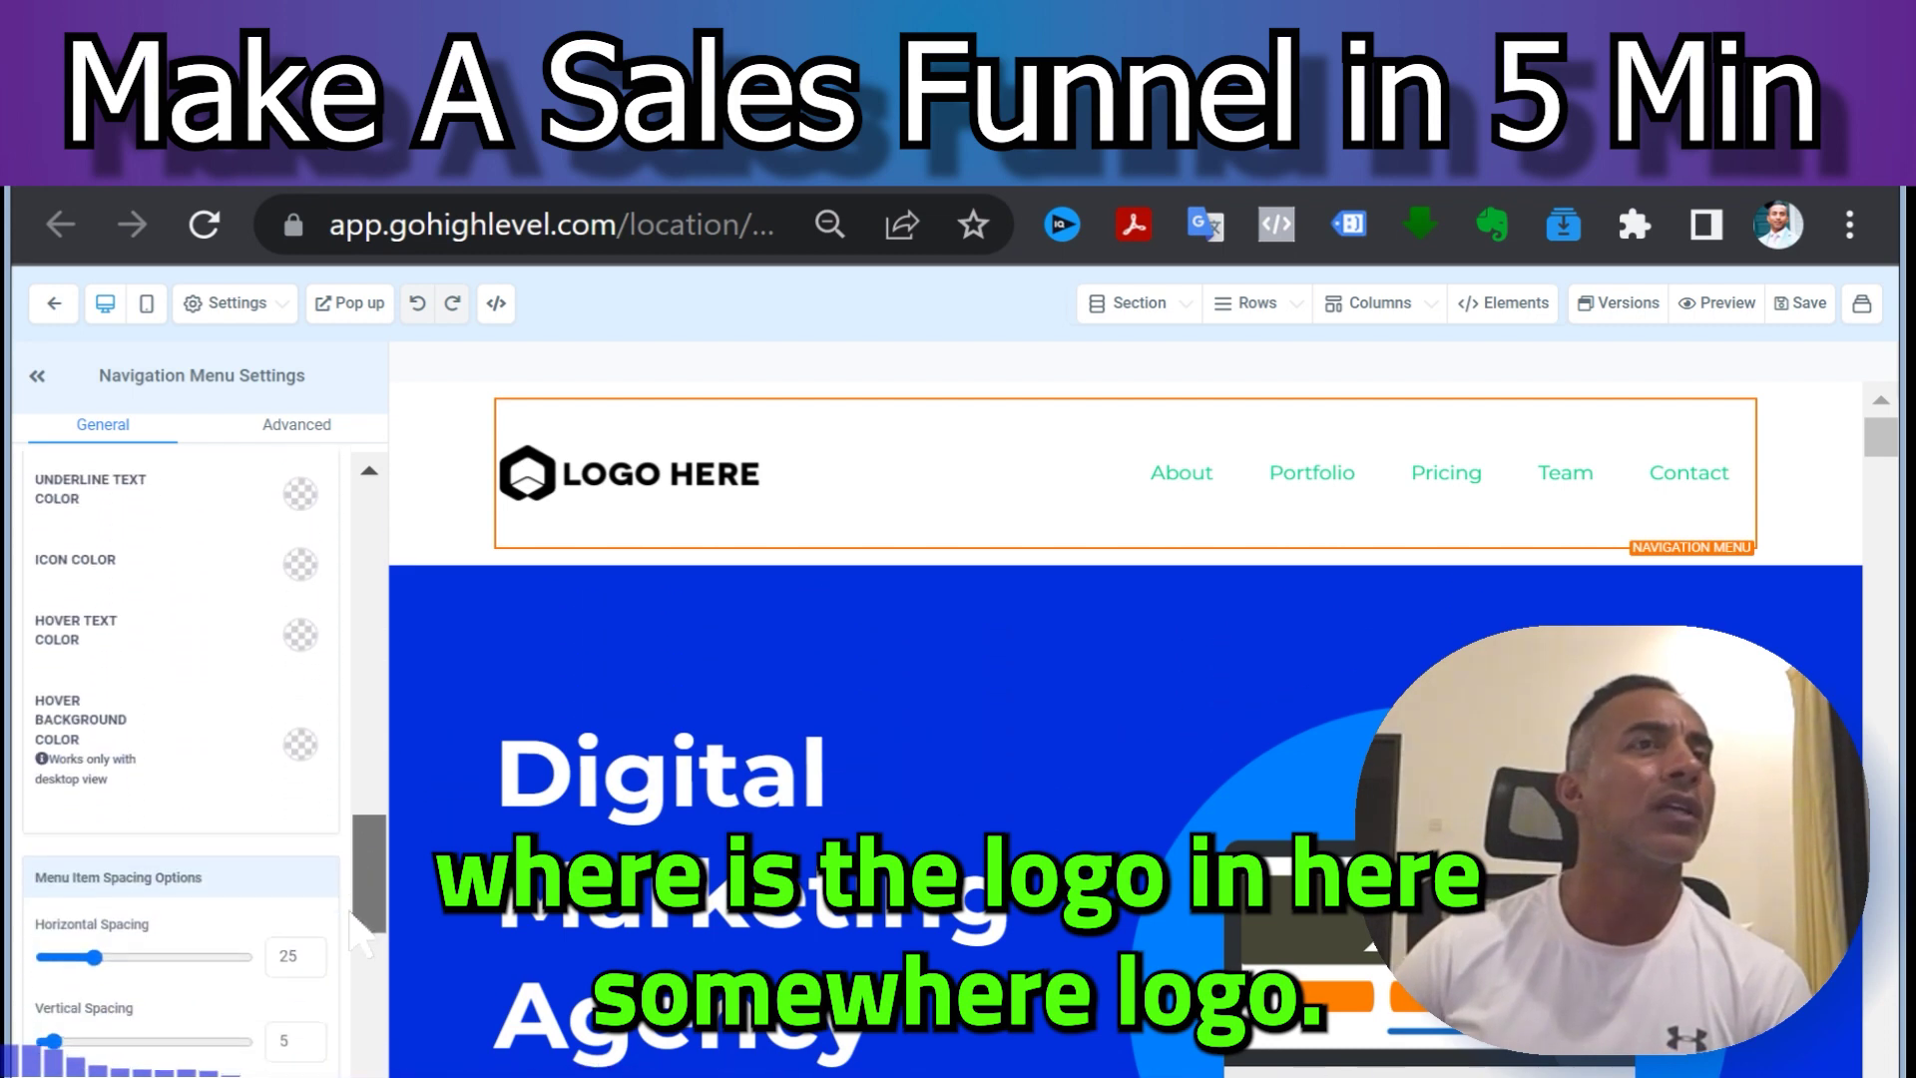
{"action": "scroll", "coordinate": [296, 864], "scroll_direction": "down", "scroll_amount": 5}
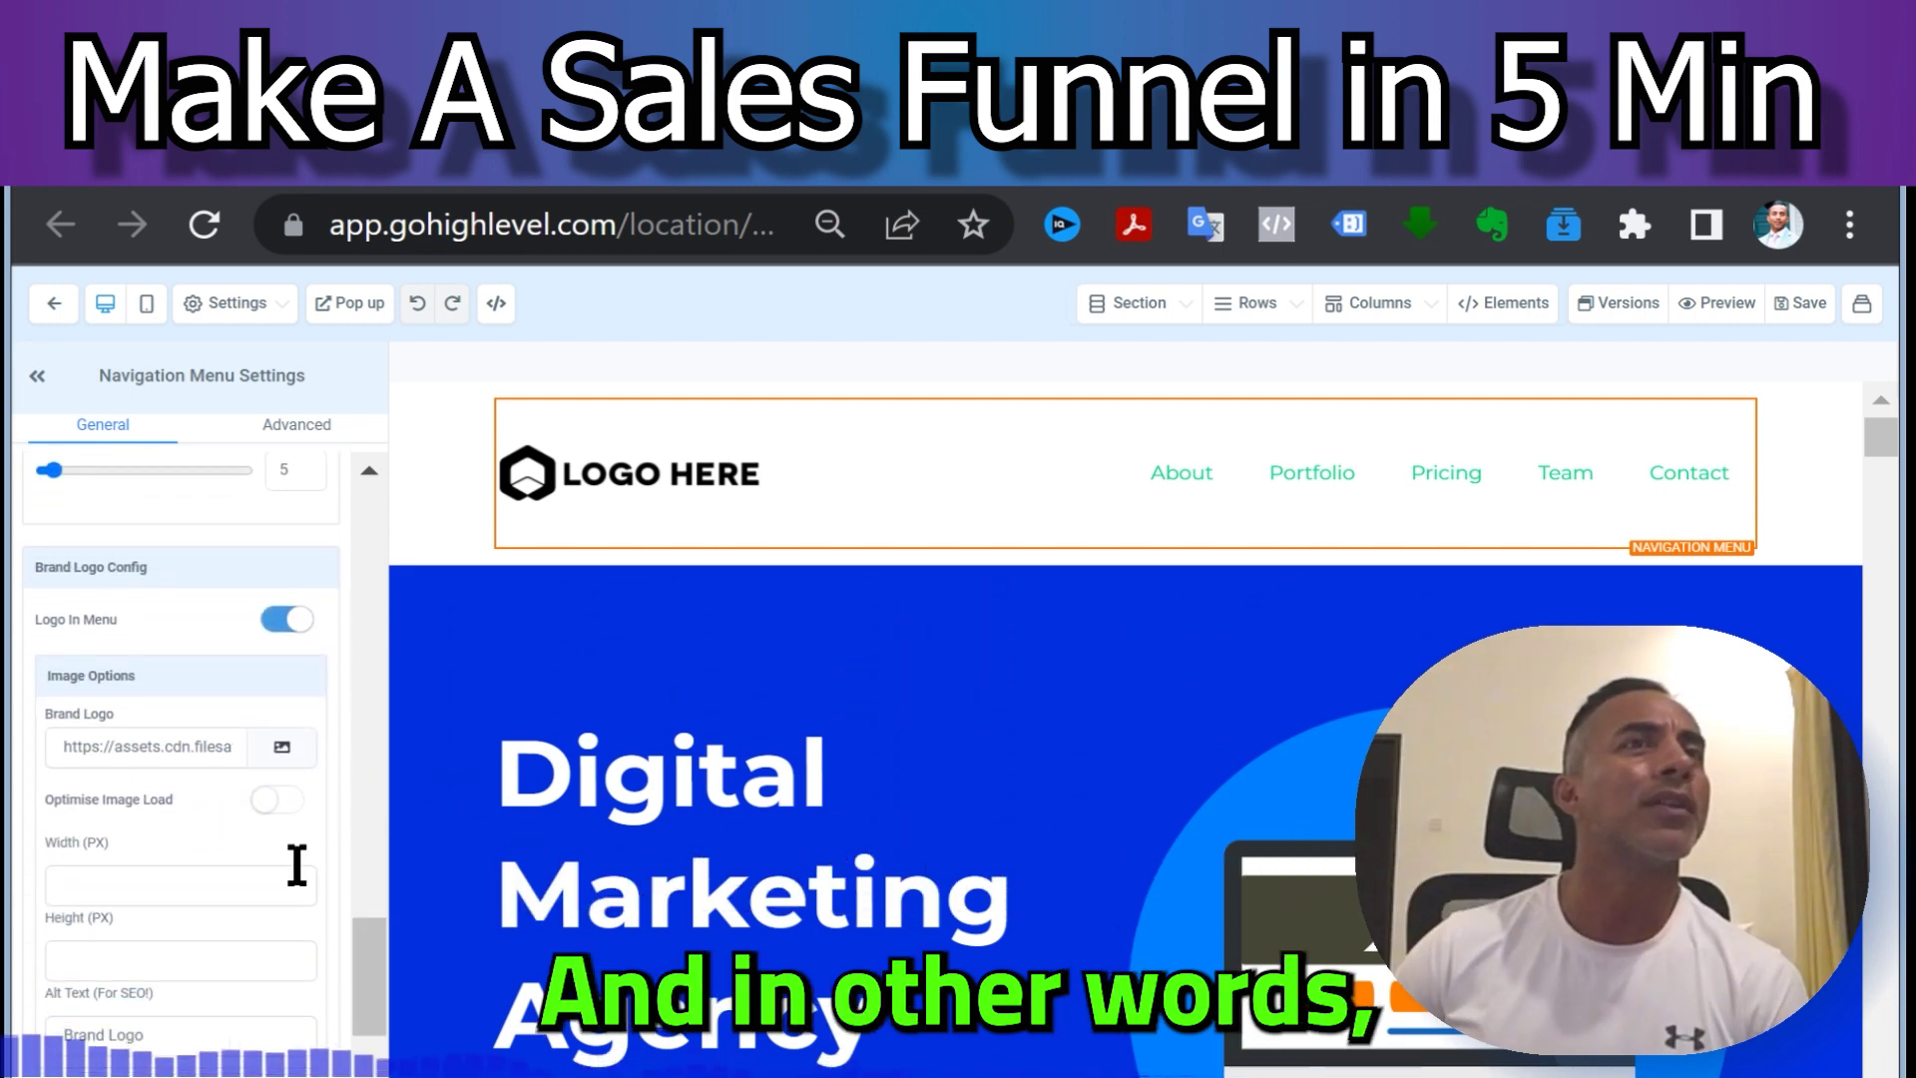
{"action": "left_click", "coordinate": [281, 747]}
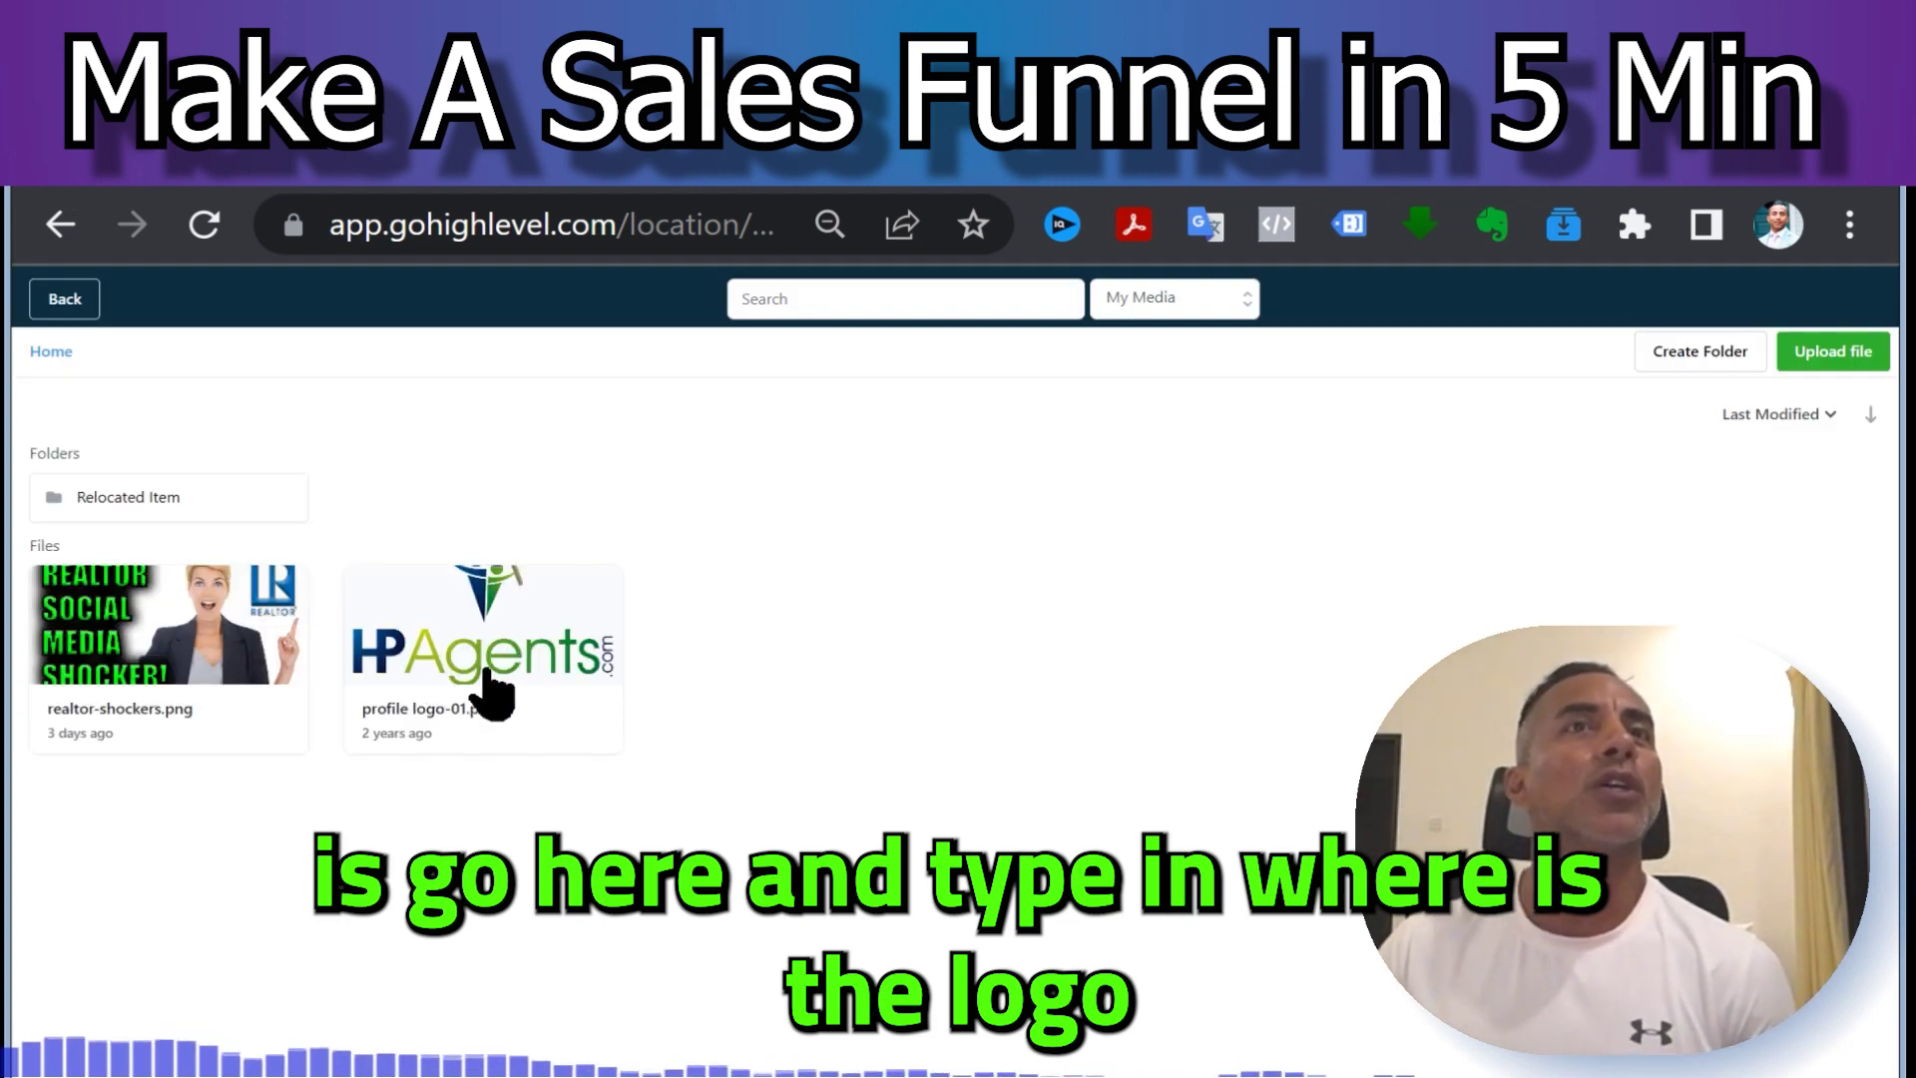
{"action": "left_click", "coordinate": [551, 686]}
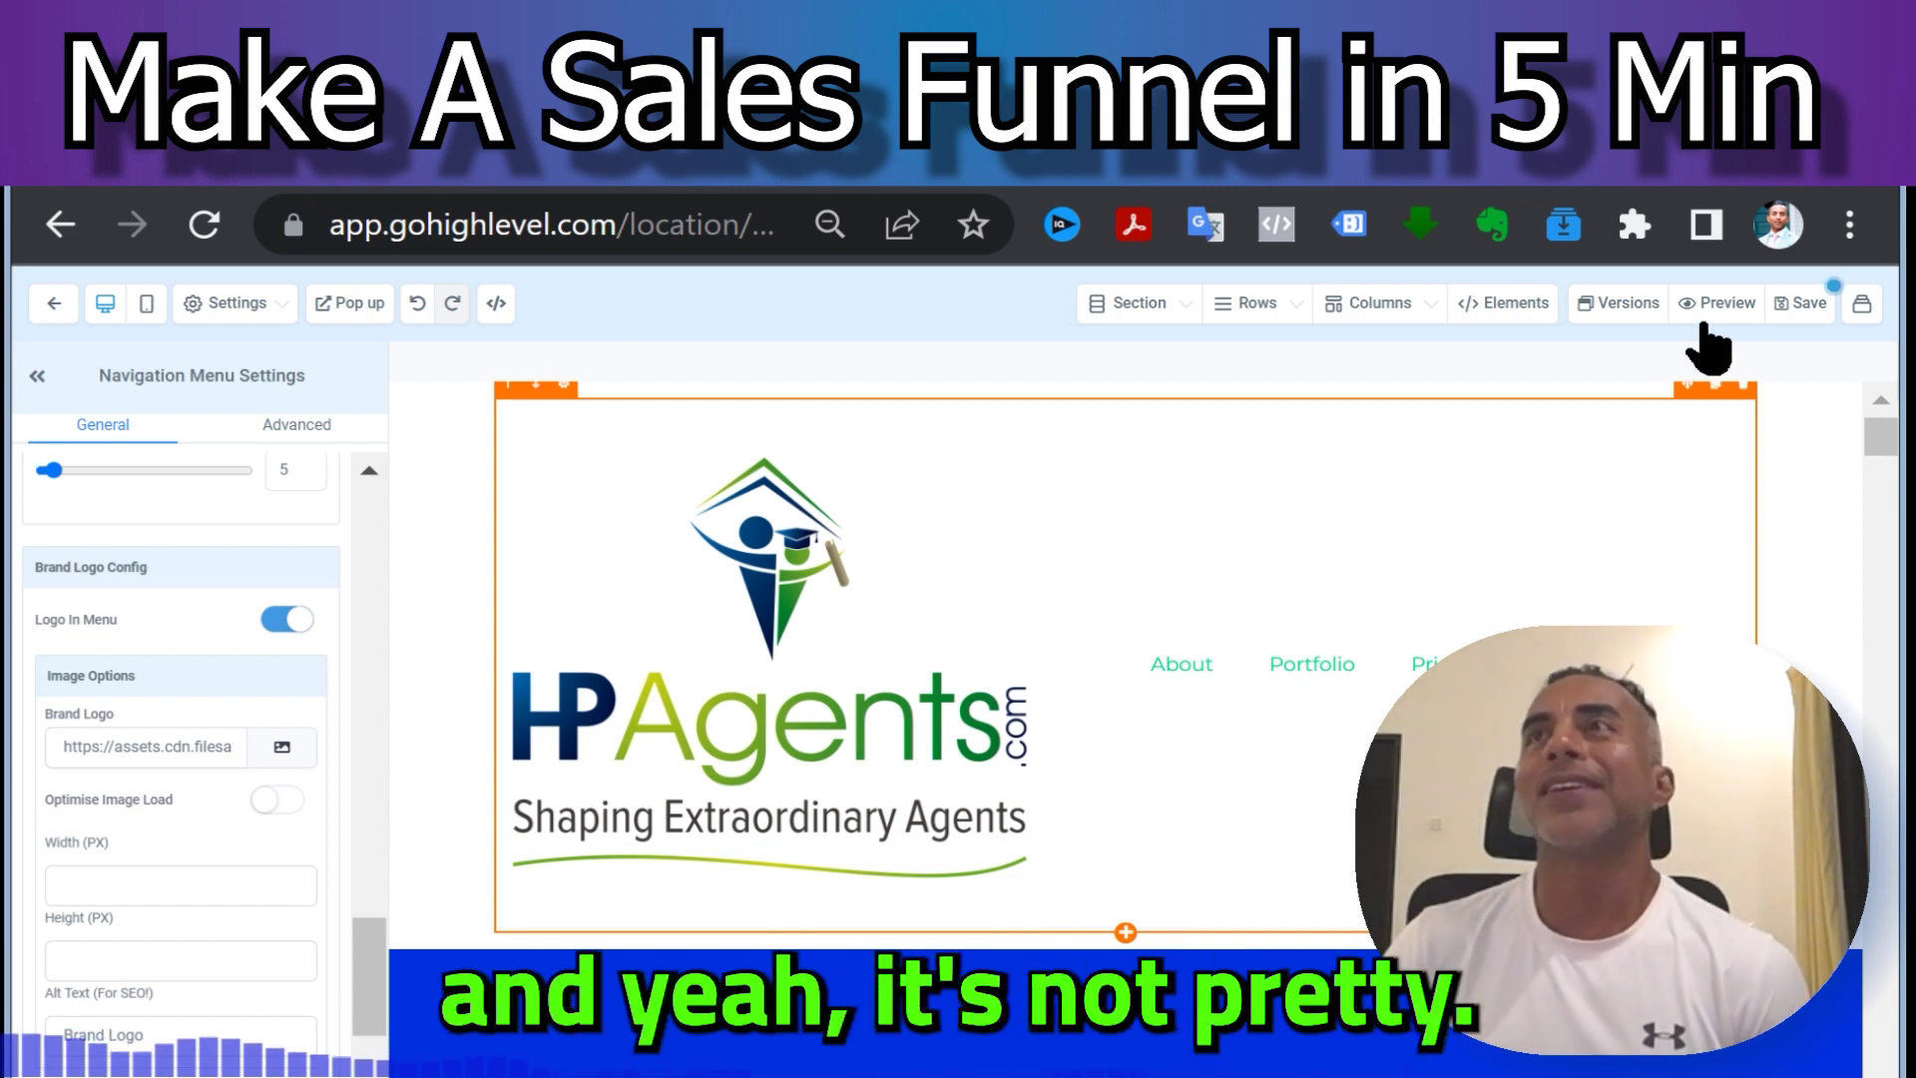
Step: Save the page and apply the SEO meta title 'offer for Hpagen'
{"action": "left_click", "coordinate": [1808, 311]}
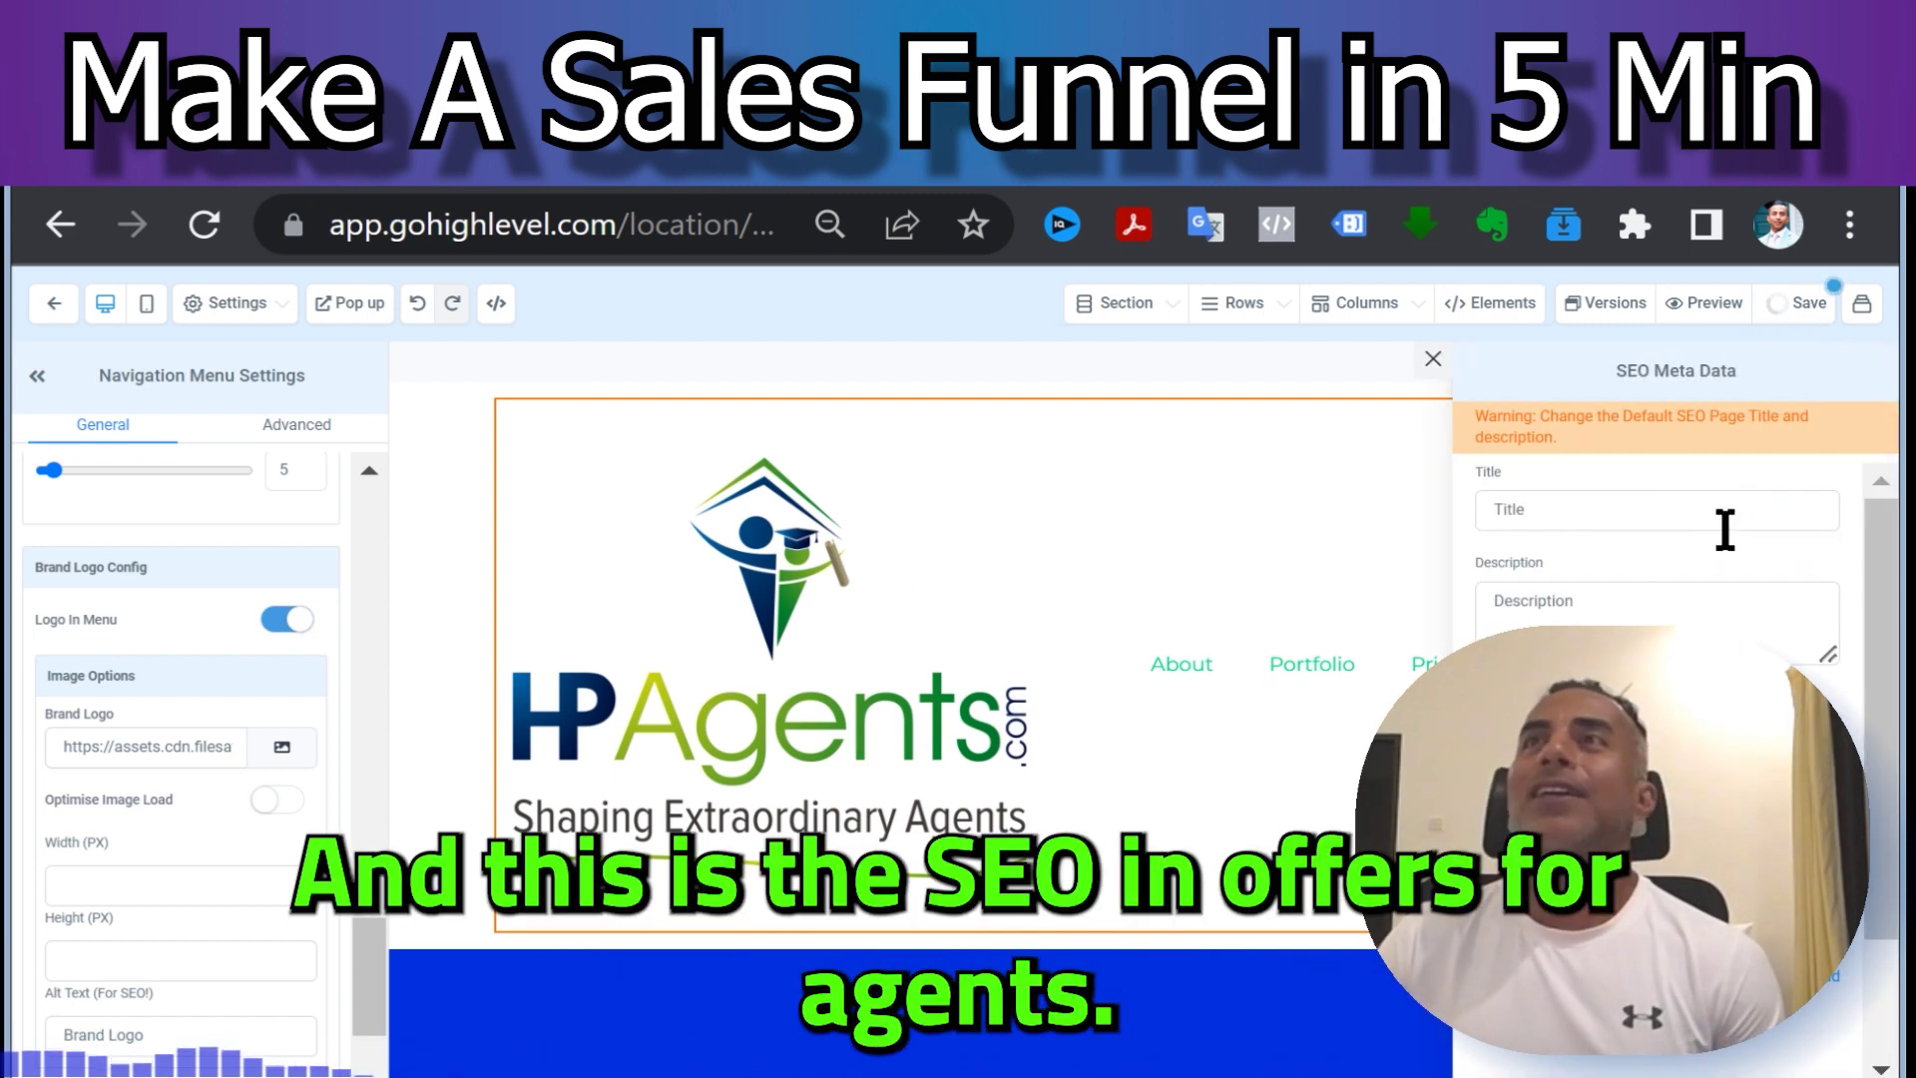
{"action": "left_click", "coordinate": [1732, 517]}
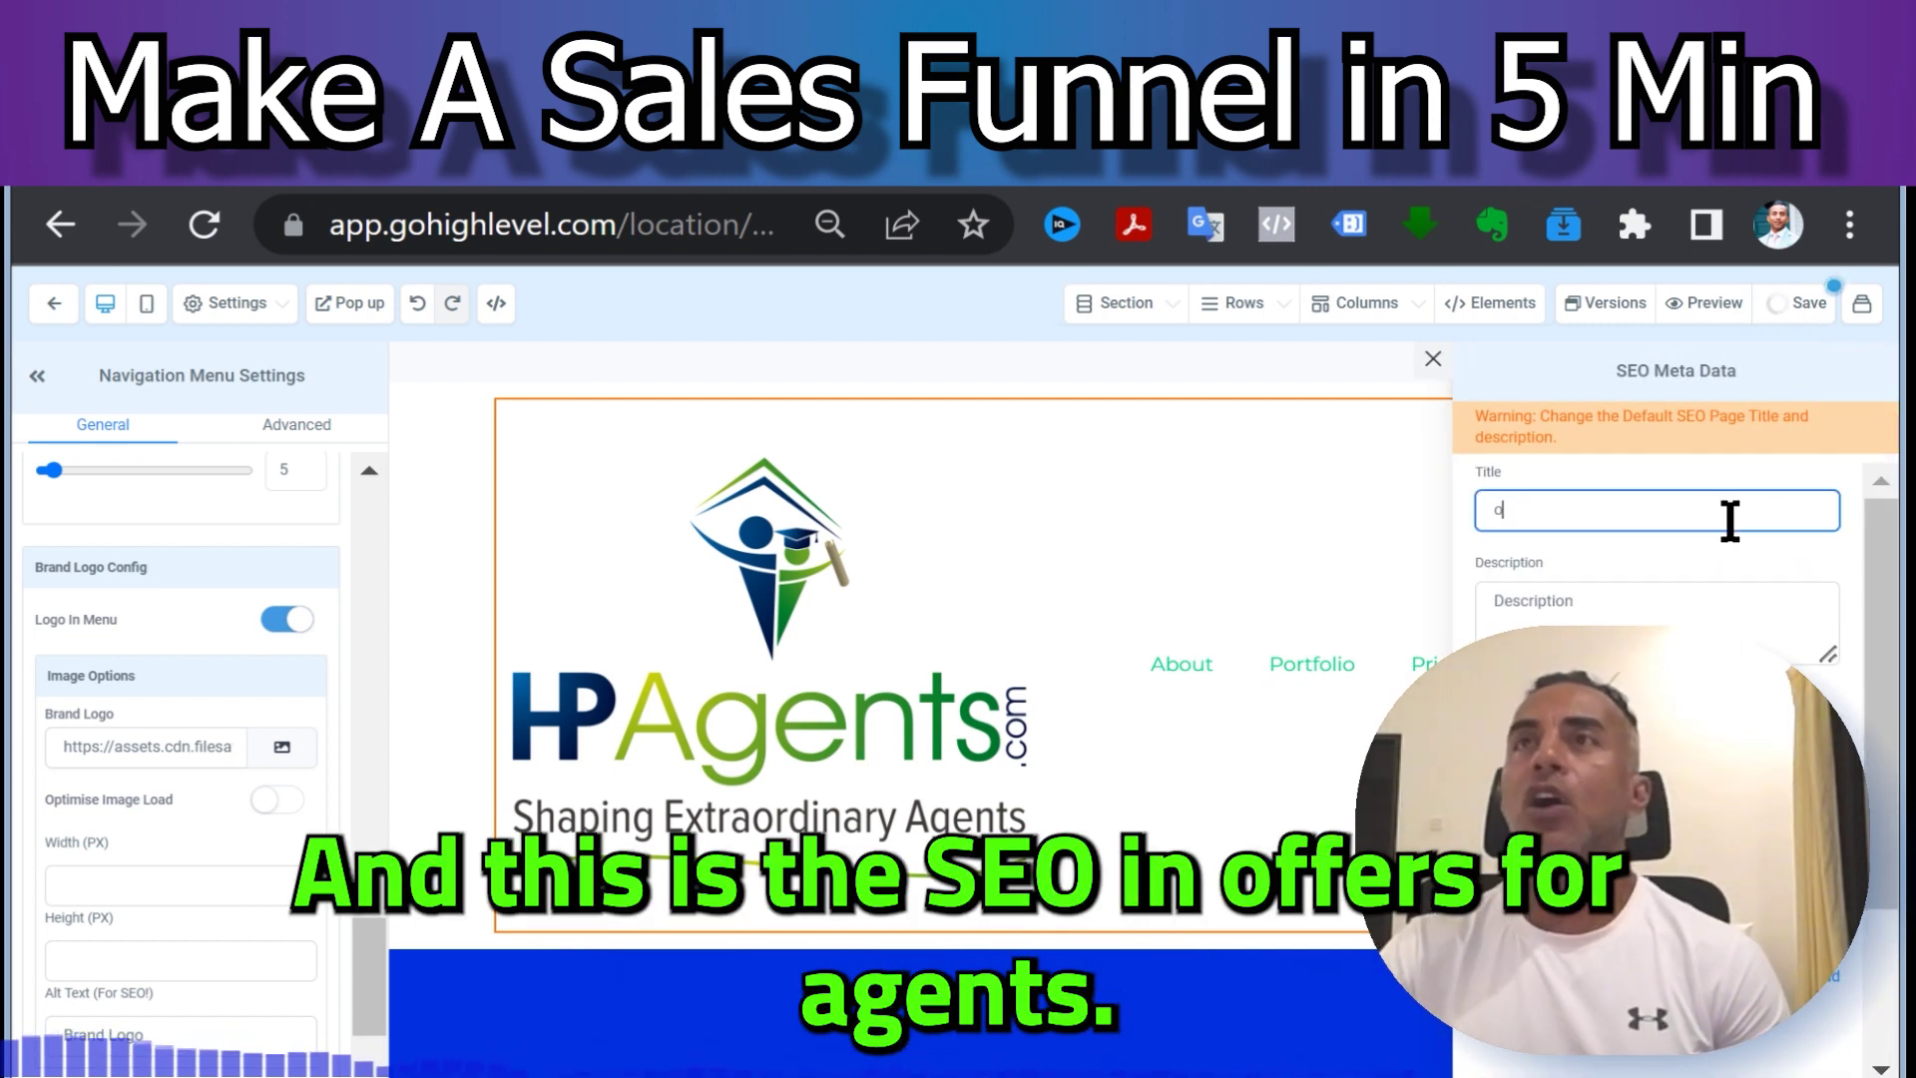
{"action": "type", "text": "offer for Hpag"}
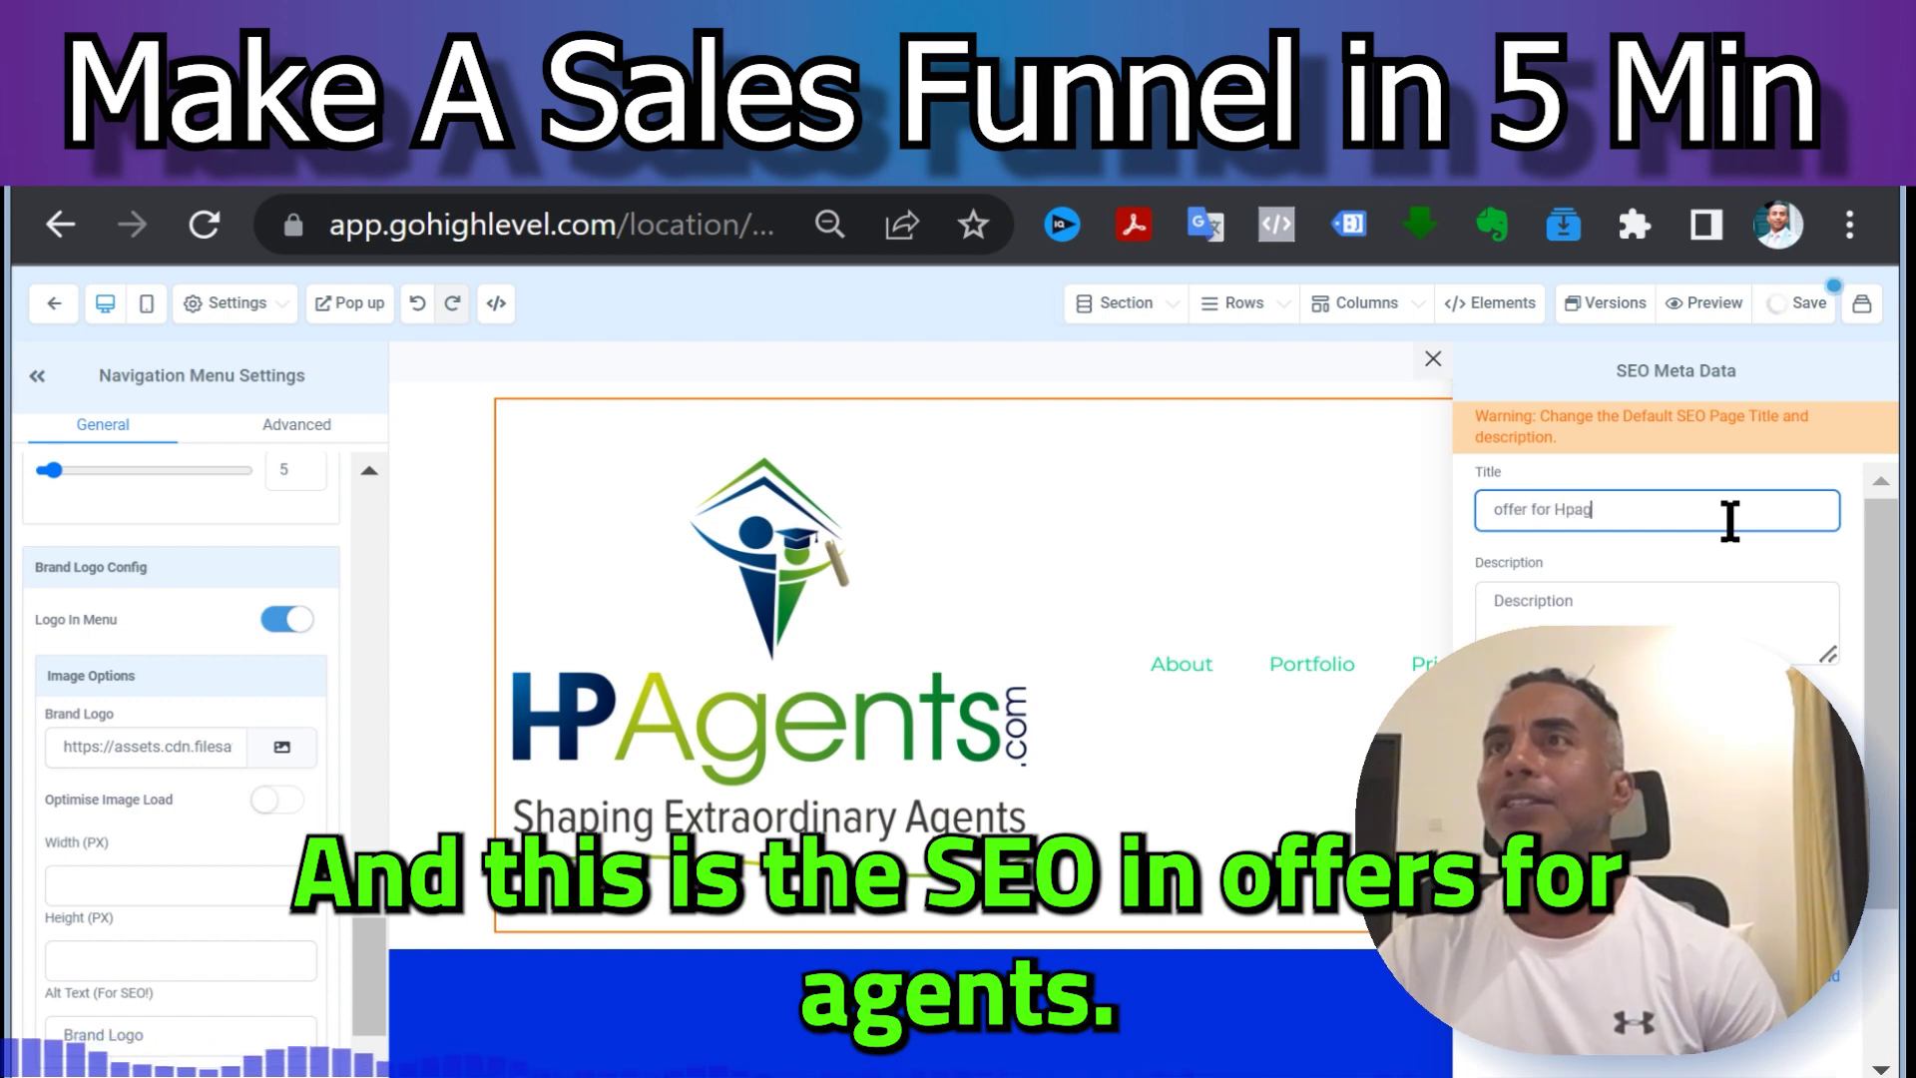
{"action": "type", "text": "ents"}
{"action": "scroll", "coordinate": [1656, 559], "scroll_direction": "down", "scroll_amount": 3}
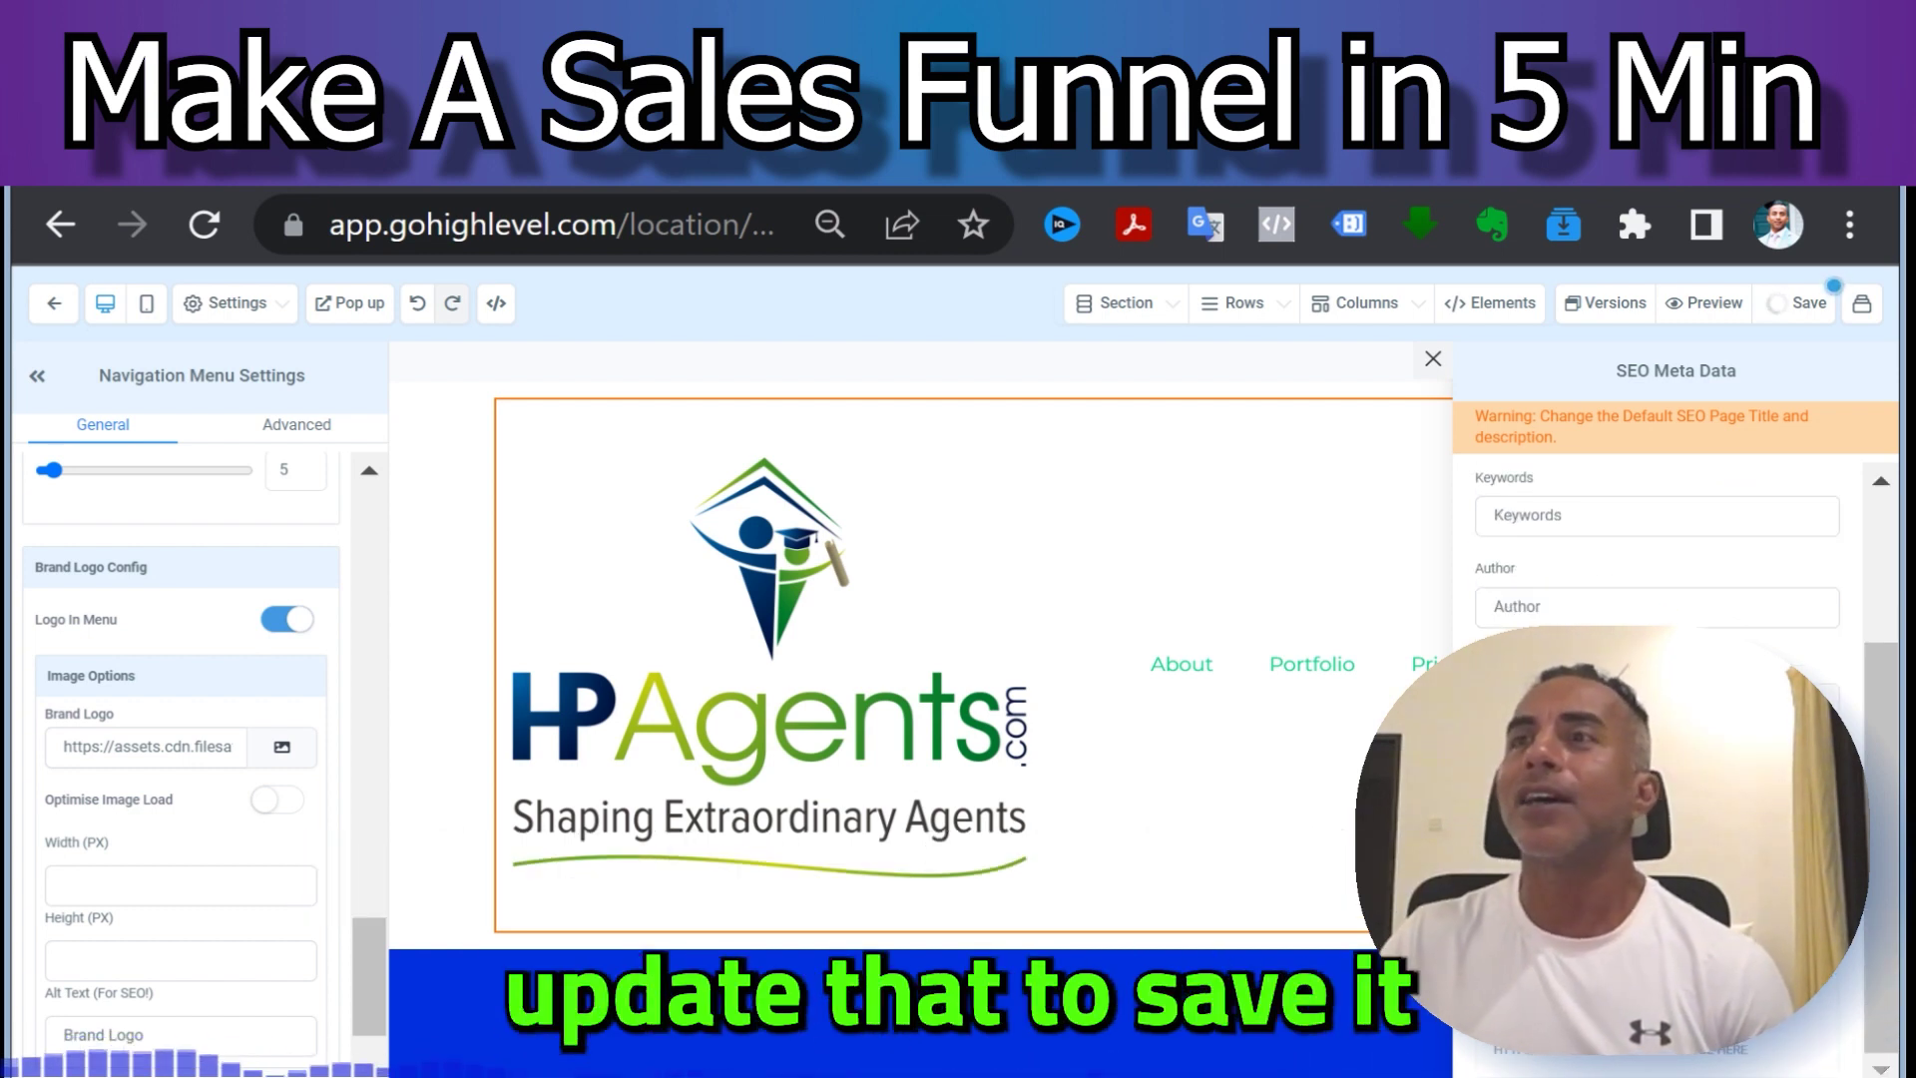
{"action": "left_click", "coordinate": [1433, 359]}
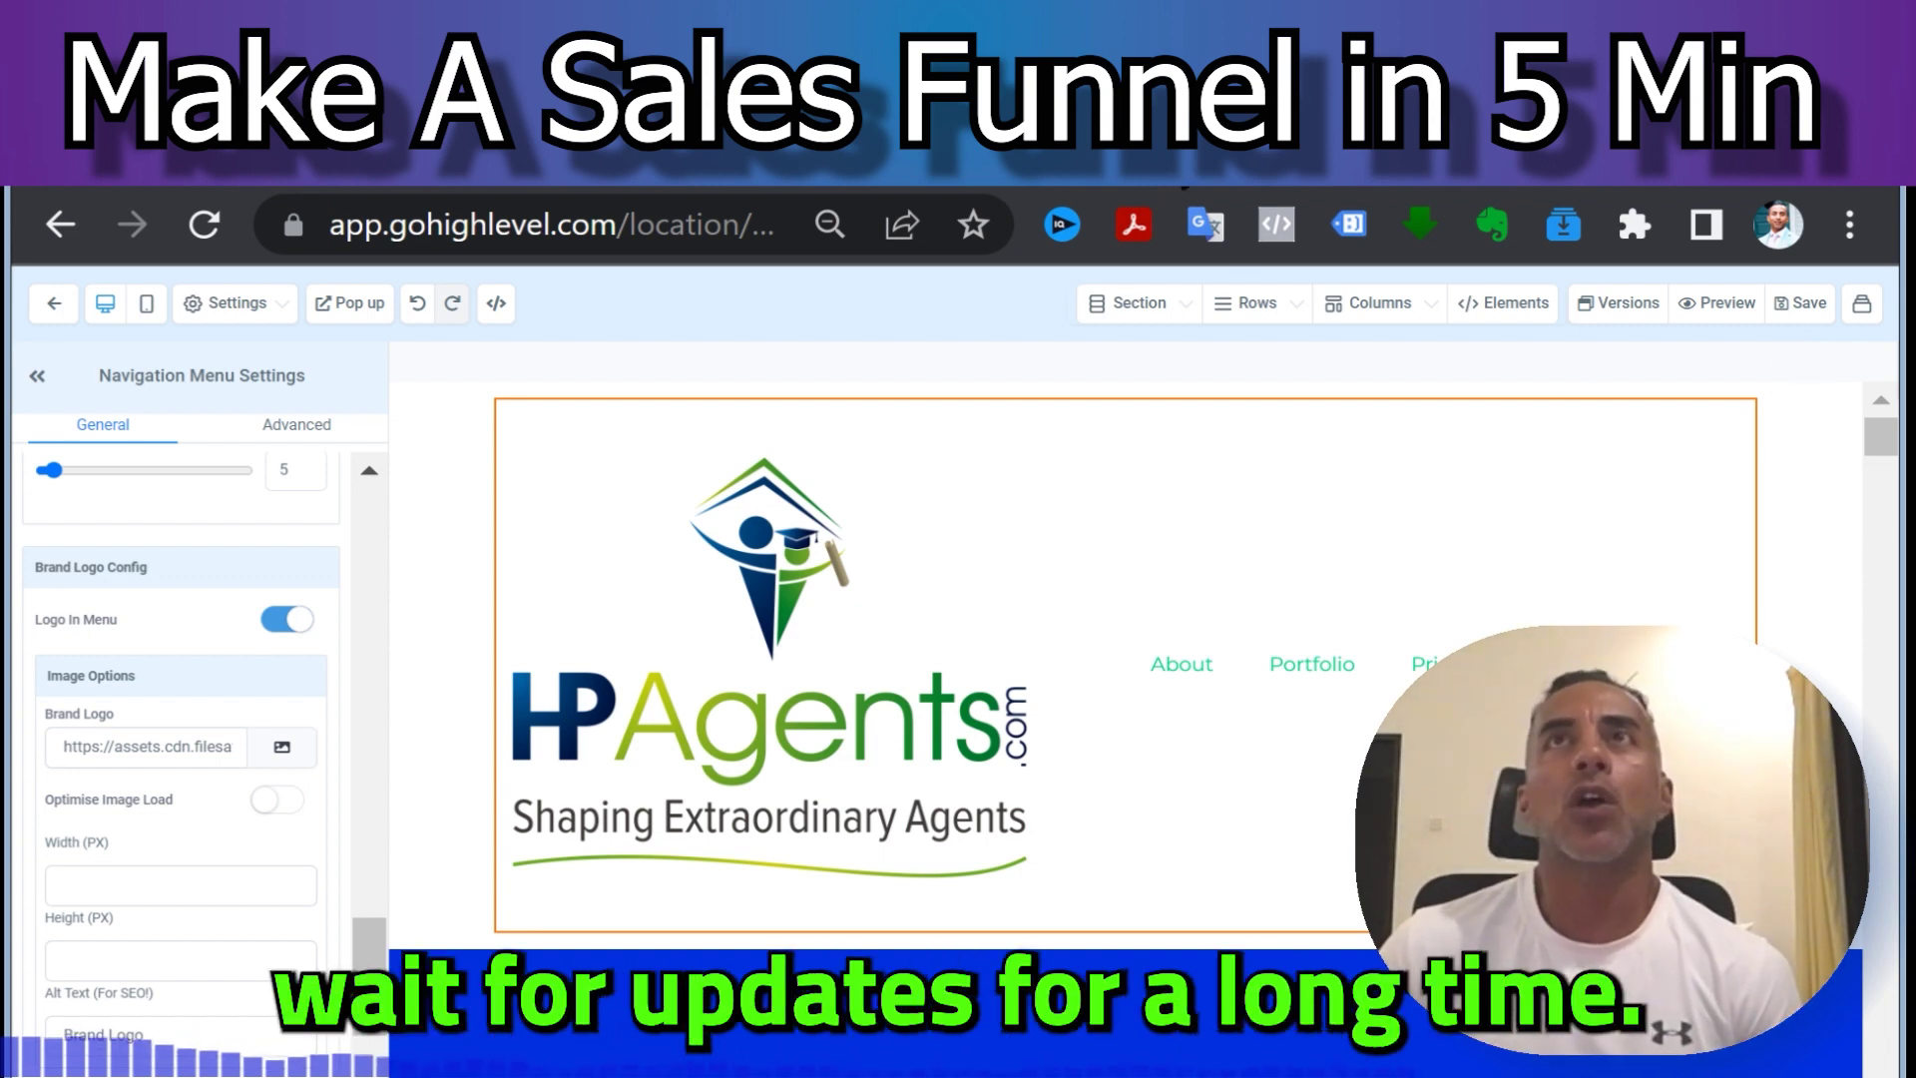
{"action": "left_click", "coordinate": [1098, 165]}
Step: Reload the live offer.hpagents.com page from the top to check its navigation logo
{"action": "scroll", "coordinate": [586, 483], "scroll_direction": "up", "scroll_amount": 10}
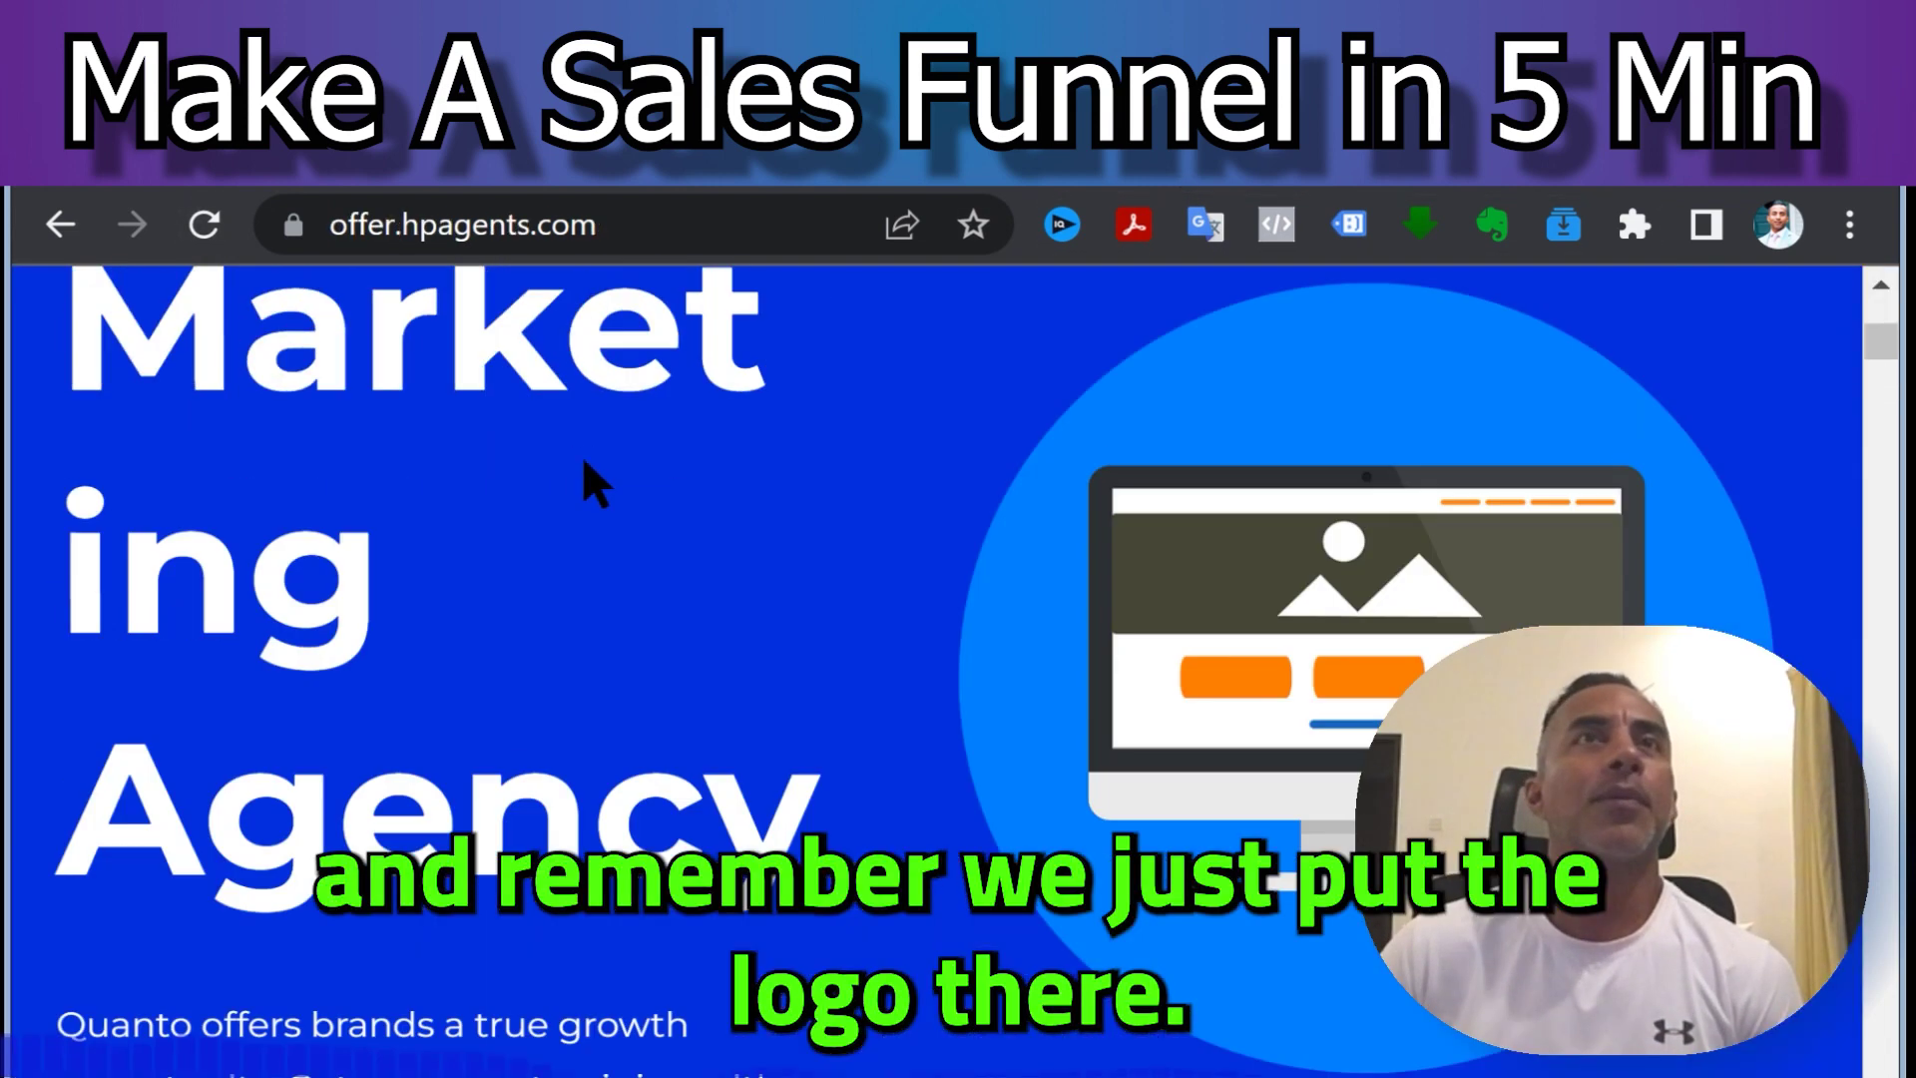
{"action": "left_click", "coordinate": [210, 232]}
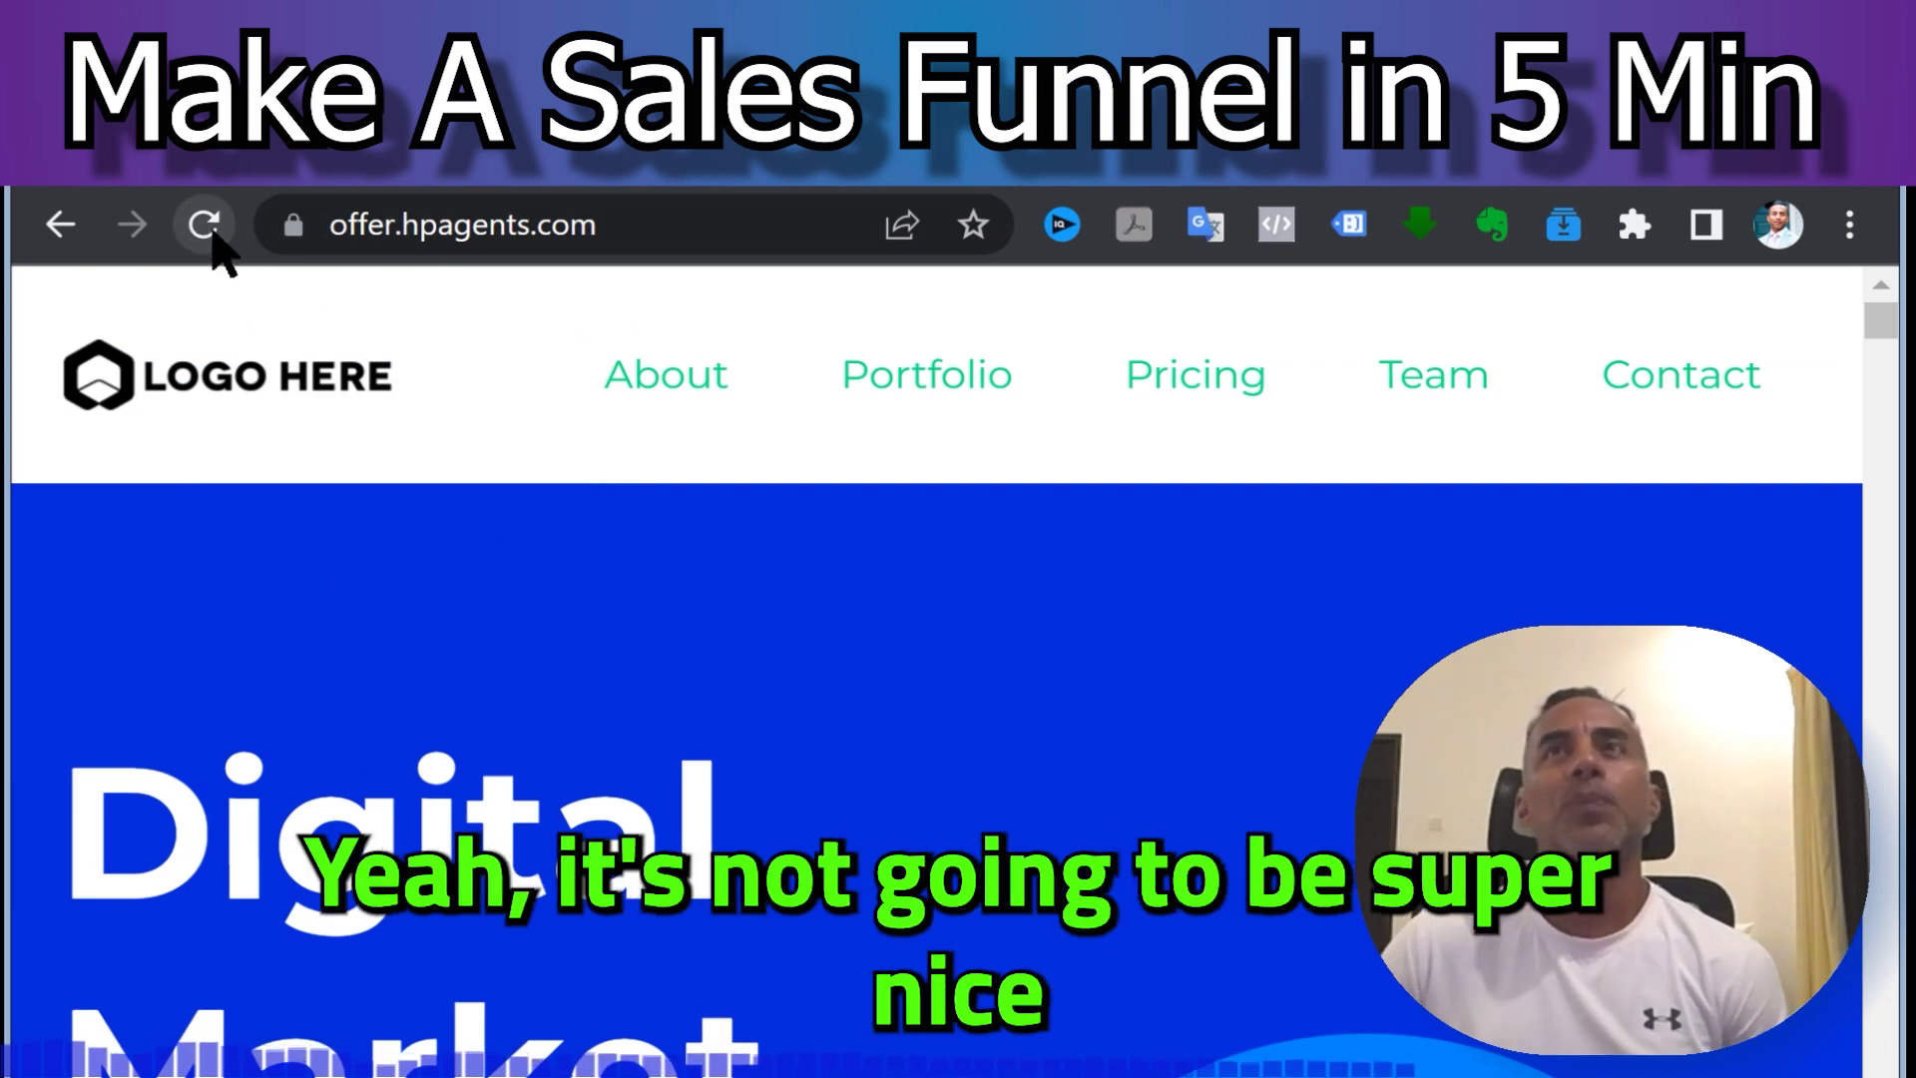